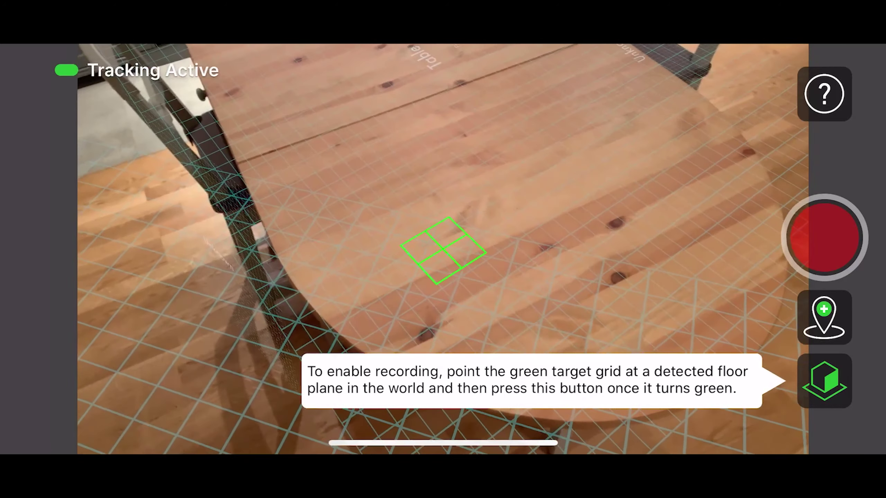
Step: Anchor the scene to the detected floor plane and start recording the tracked room clip
{"action": "left_click", "coordinate": [824, 380]}
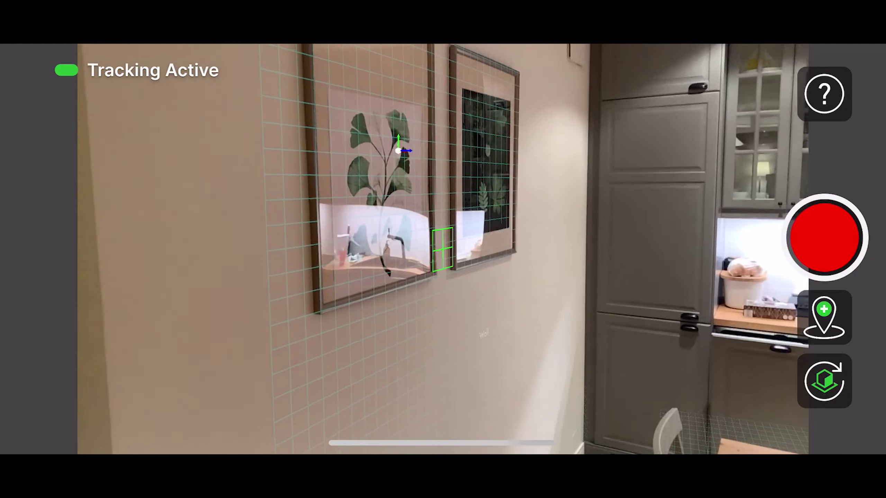
{"action": "left_click", "coordinate": [825, 237]}
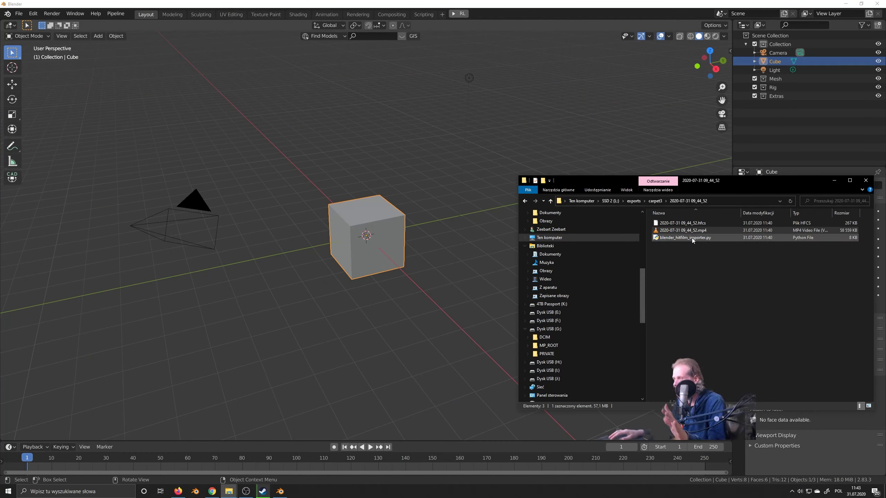
Step: From the tmp folder, play textext.mp40001-0250.mkv and then textext.mp40001-0175.mkv in VLC
{"action": "mouse_move", "coordinate": [229, 491]}
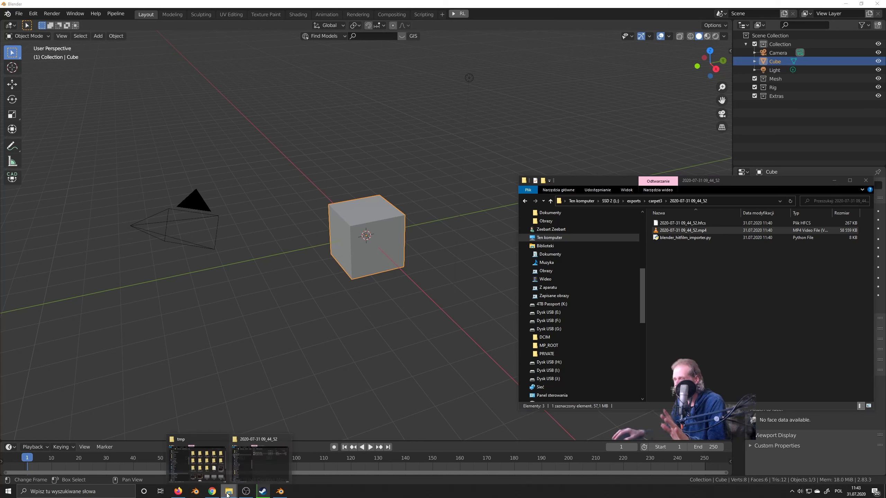
{"action": "left_click", "coordinate": [200, 466]}
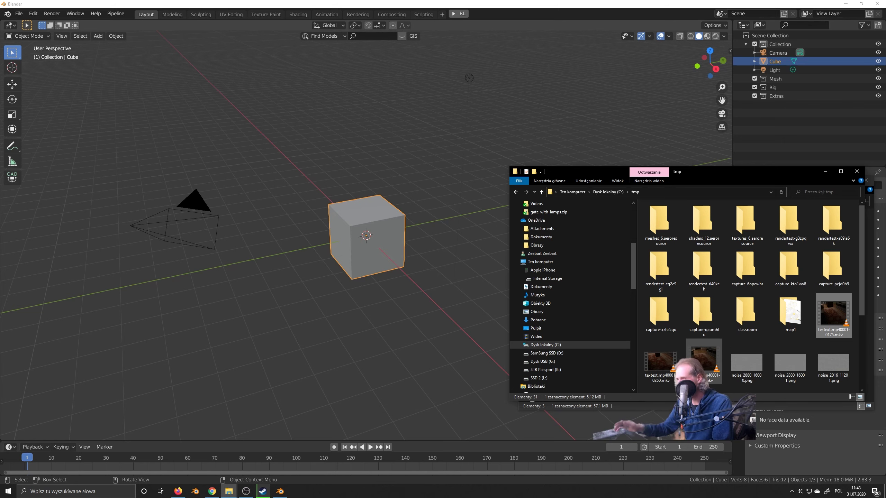
{"action": "left_click", "coordinate": [653, 362]}
{"action": "double_click", "coordinate": [653, 361]}
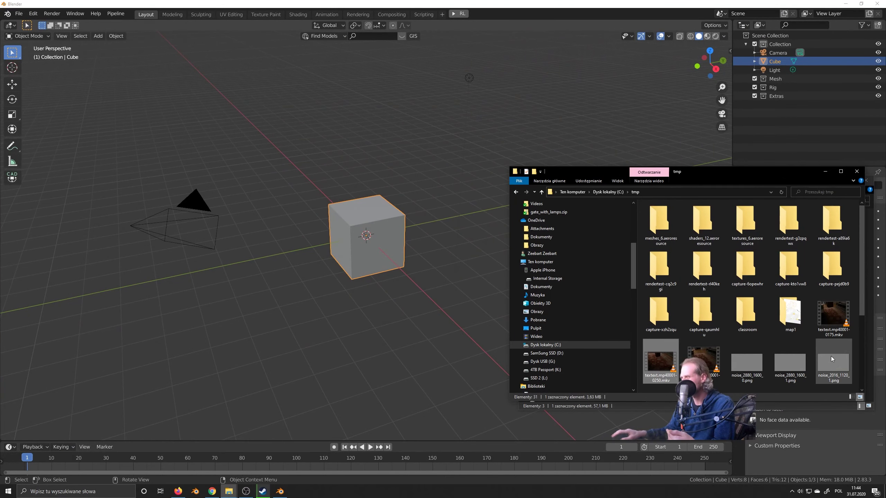
{"action": "double_click", "coordinate": [837, 318]}
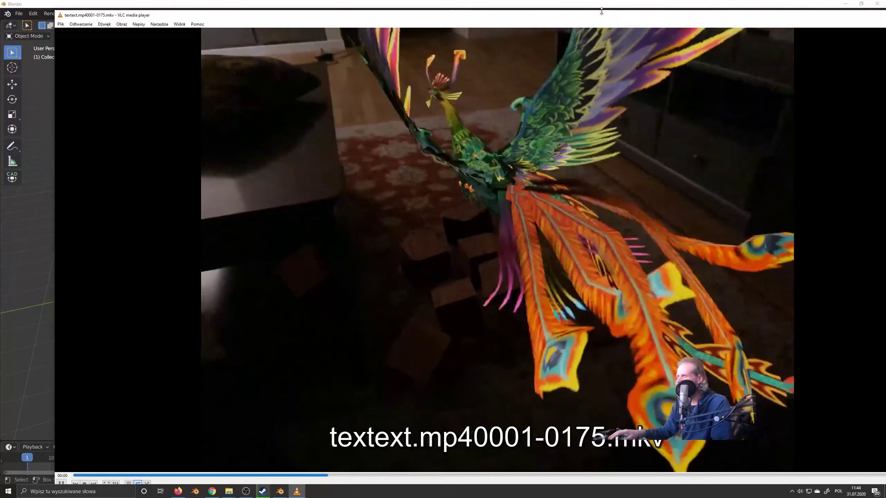
{"action": "left_click_drag", "start_coordinate": [571, 8], "coordinate": [479, 20]}
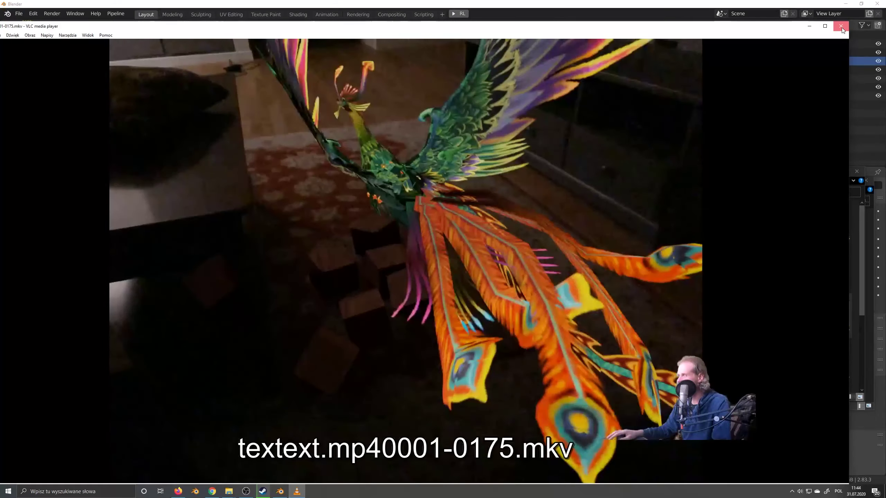
Step: Close VLC and open the recent iphone_compositing.blend project in Blender
{"action": "left_click", "coordinate": [840, 27]}
{"action": "left_click", "coordinate": [18, 13]}
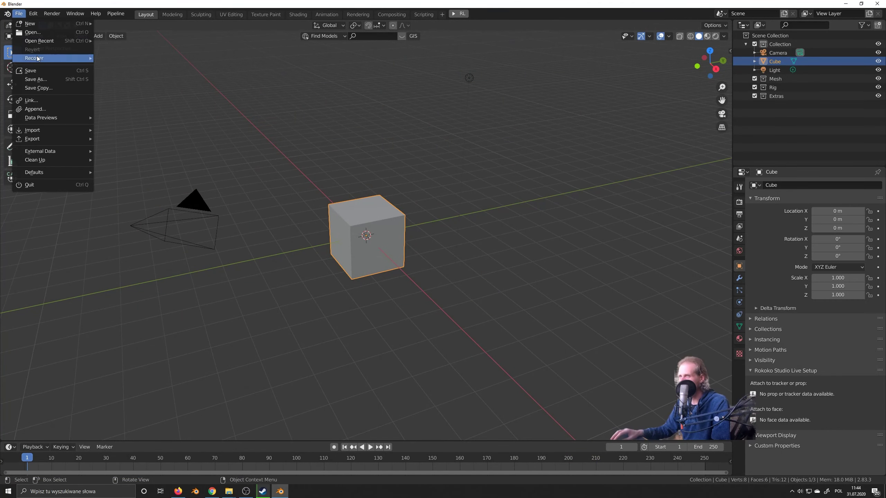
{"action": "mouse_move", "coordinate": [39, 61]}
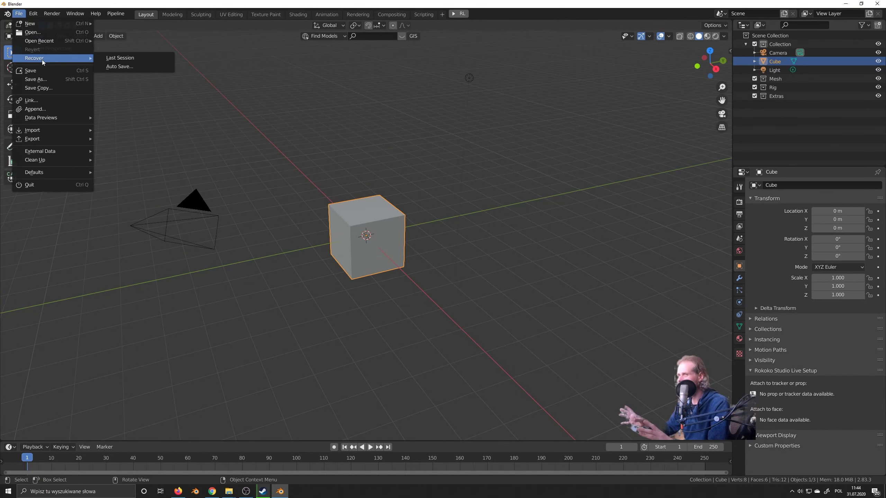
{"action": "mouse_move", "coordinate": [42, 41]}
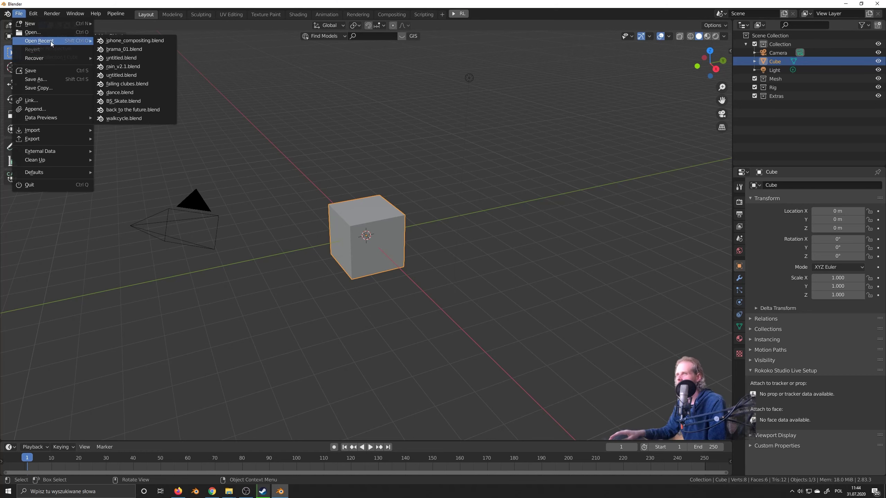
{"action": "left_click", "coordinate": [134, 40]}
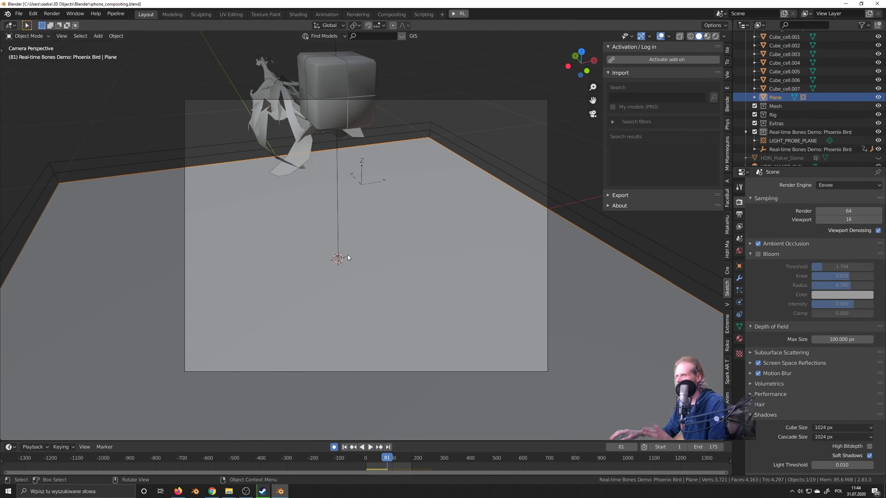
Step: Play the phoenix and falling-cubes animation from frame 0, stop it, and select the phoenix
{"action": "key", "text": "space"}
{"action": "left_click", "coordinate": [365, 457]}
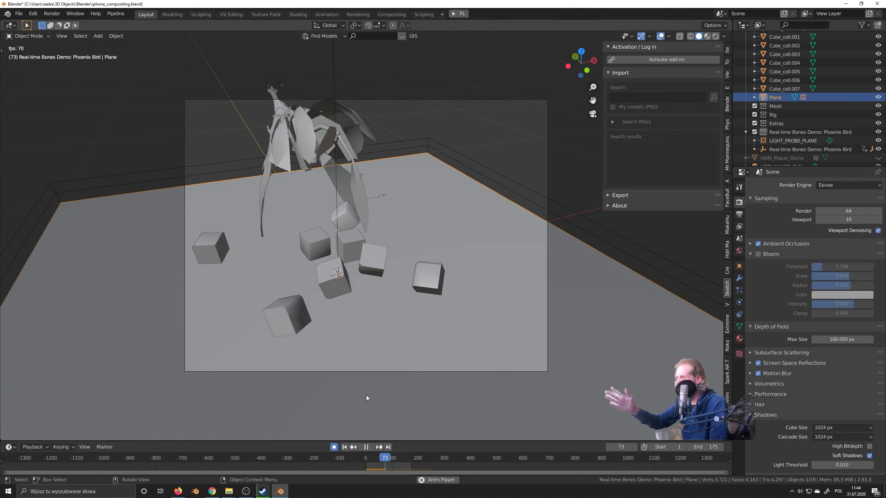
{"action": "key", "text": "space"}
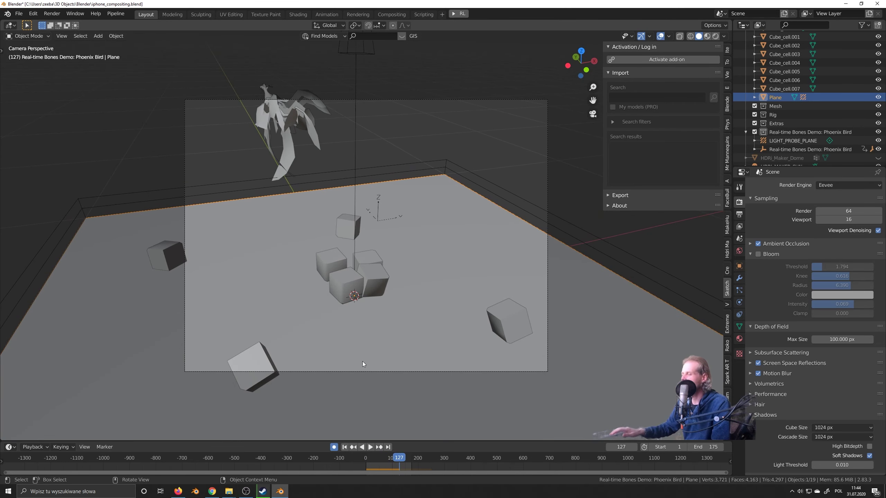
{"action": "left_click", "coordinate": [284, 117]}
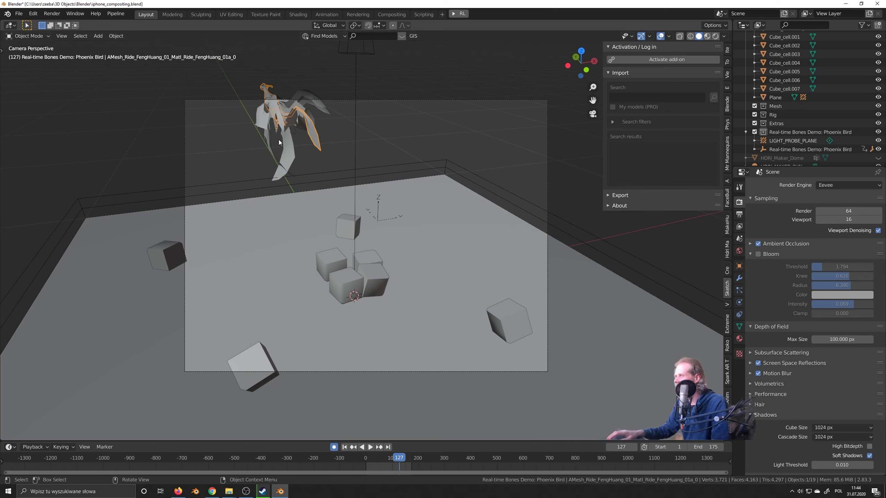
{"action": "scroll", "coordinate": [793, 146], "scroll_direction": "down", "scroll_amount": 1}
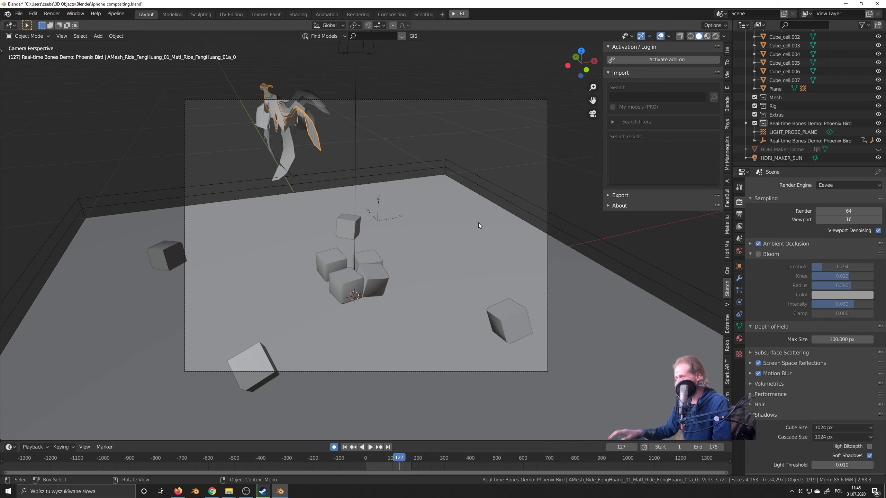
Step: In the Compositing workspace, move and widen the Movie Clip node, then render frame 127 with F12
{"action": "left_click", "coordinate": [385, 14]}
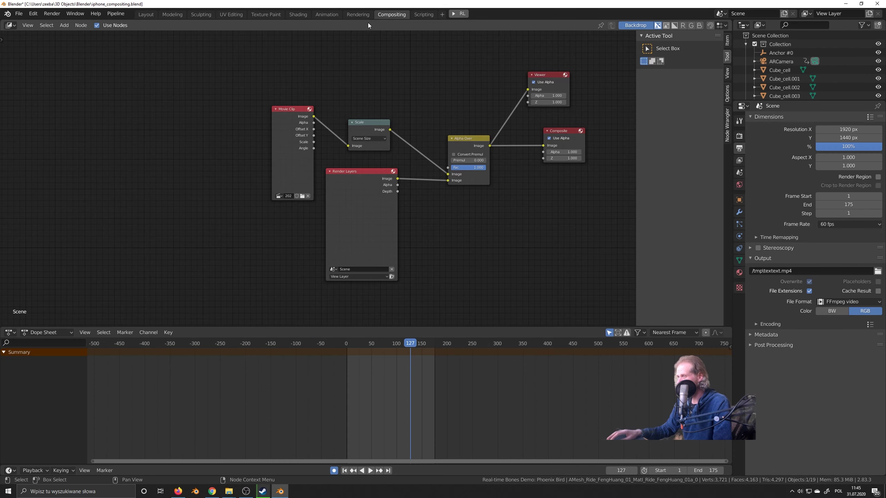
{"action": "scroll", "coordinate": [408, 168], "scroll_direction": "up", "scroll_amount": 2}
{"action": "middle_click_drag", "start_coordinate": [424, 197], "coordinate": [297, 196]}
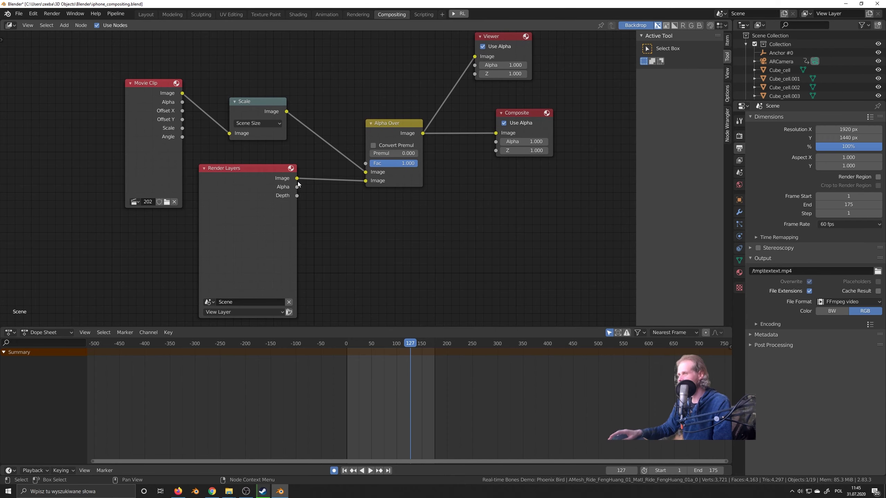
{"action": "left_click_drag", "start_coordinate": [157, 87], "coordinate": [111, 82]}
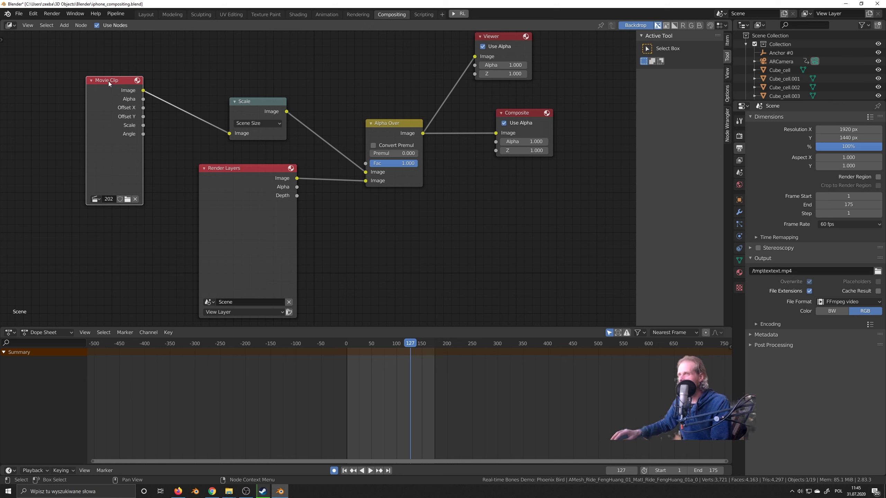
{"action": "left_click_drag", "start_coordinate": [141, 188], "coordinate": [157, 188]}
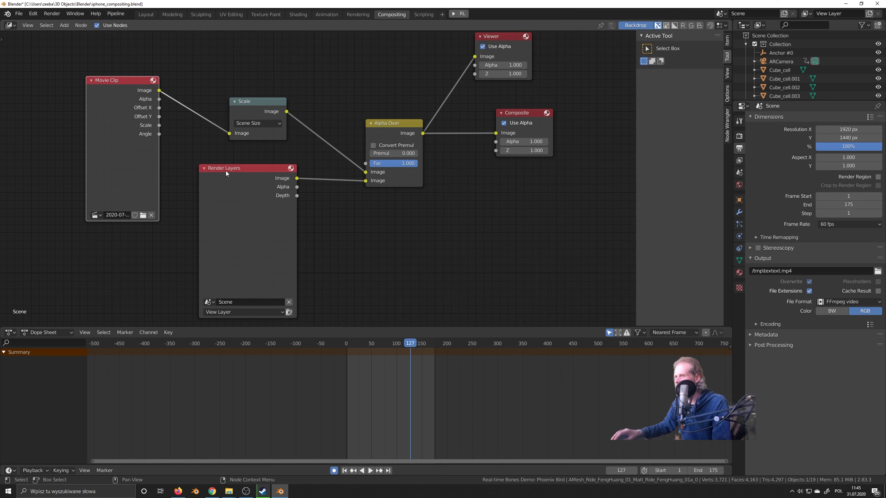
{"action": "middle_click_drag", "start_coordinate": [255, 183], "coordinate": [282, 209]}
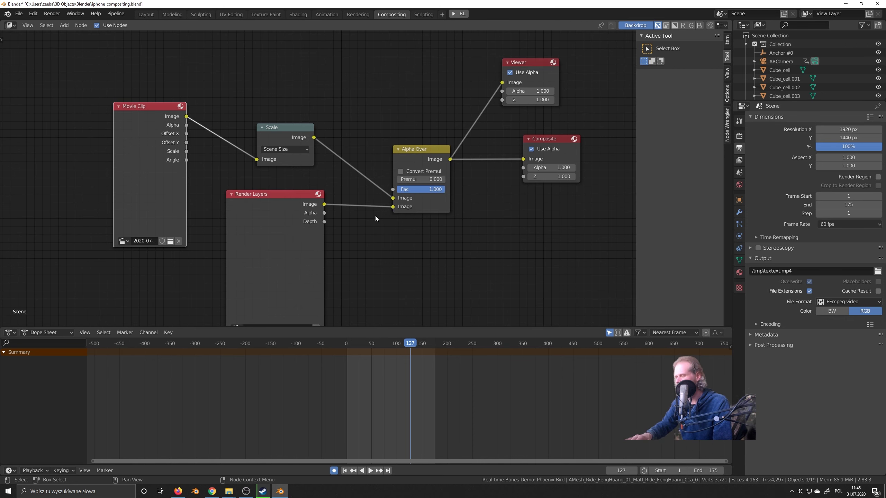
{"action": "key", "text": "F12"}
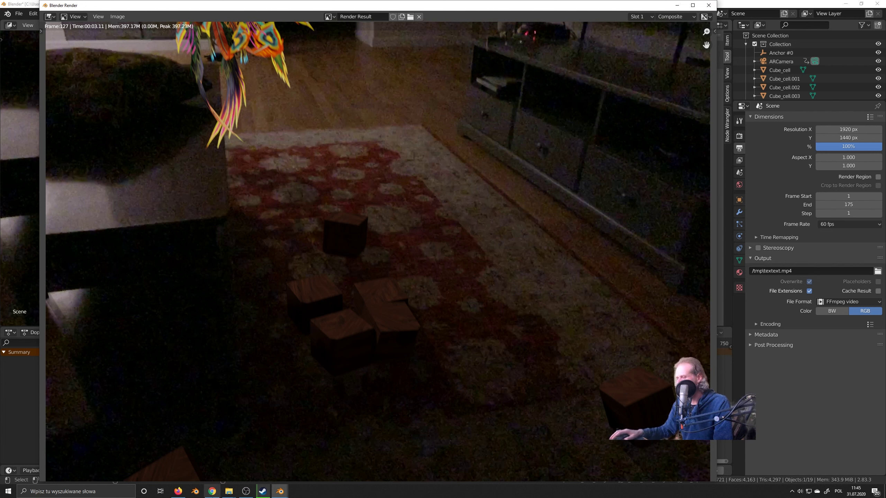
{"action": "mouse_move", "coordinate": [230, 495]}
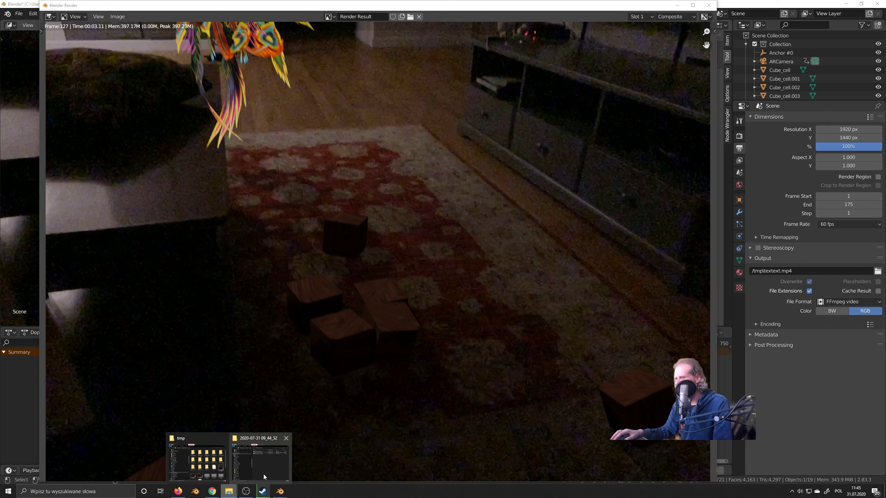
{"action": "left_click", "coordinate": [260, 460]}
{"action": "left_click_drag", "start_coordinate": [699, 184], "coordinate": [457, 169]}
{"action": "scroll", "coordinate": [467, 249], "scroll_direction": "up", "scroll_amount": 5, "text": "ctrl"}
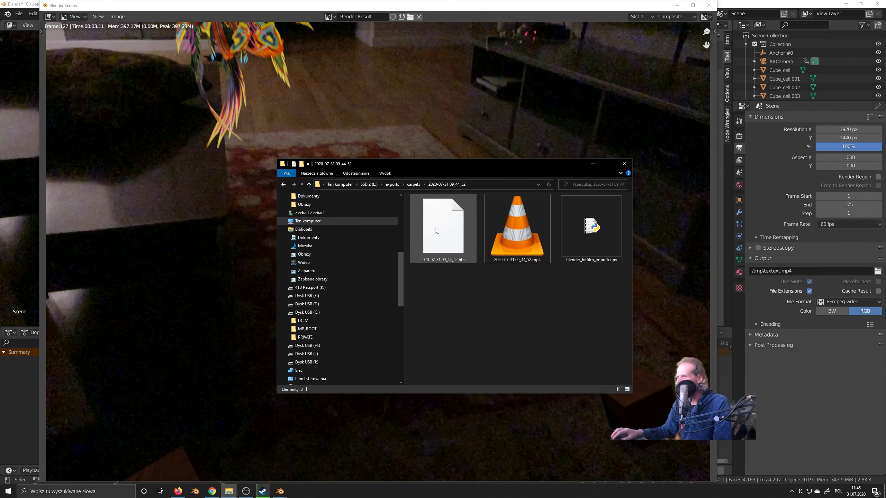
{"action": "left_click", "coordinate": [453, 257]}
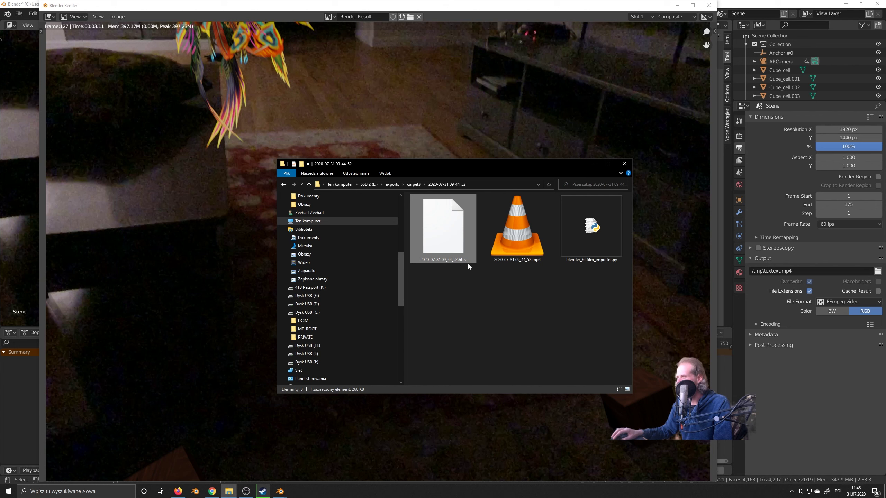
{"action": "left_click", "coordinate": [584, 263]}
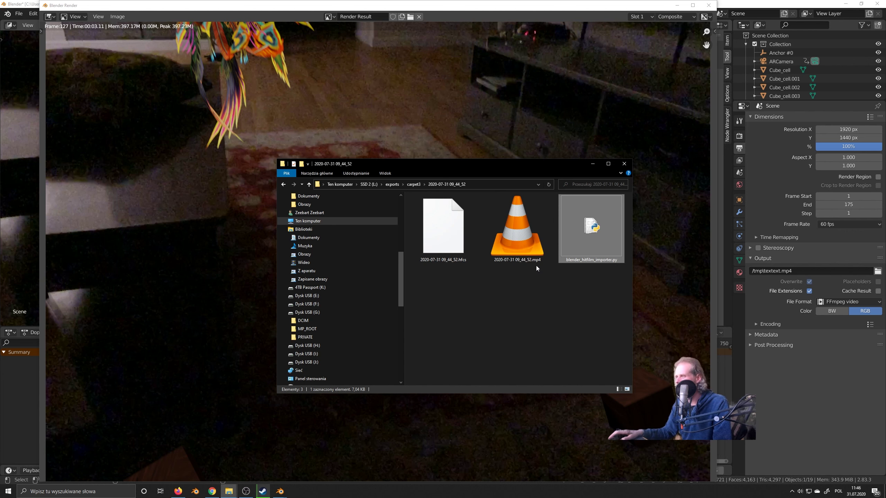
{"action": "left_click", "coordinate": [516, 252]}
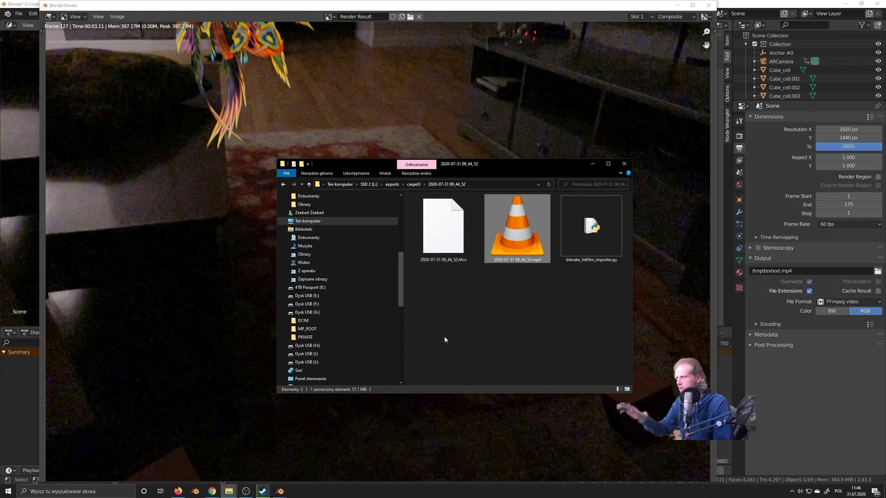
Step: Close the render window, orbit out of camera view, and play the animation, stopping at frame 54
{"action": "left_click", "coordinate": [712, 6]}
{"action": "left_click", "coordinate": [713, 6]}
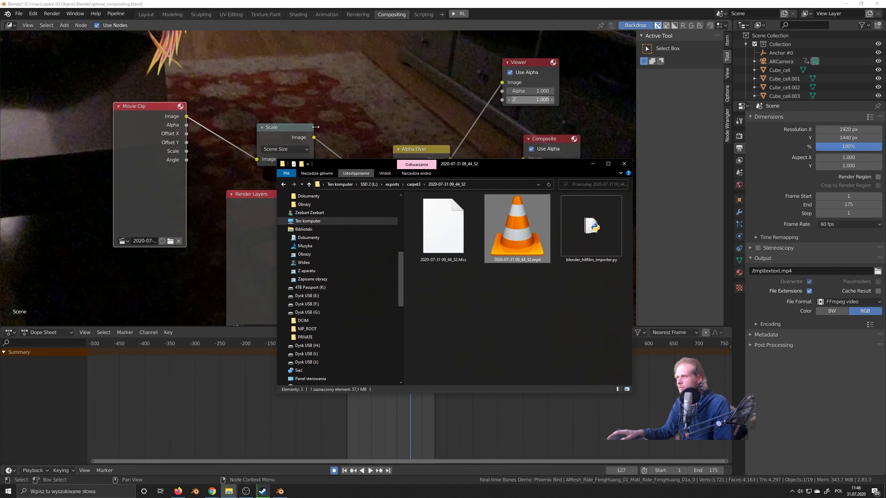
{"action": "left_click", "coordinate": [148, 16]}
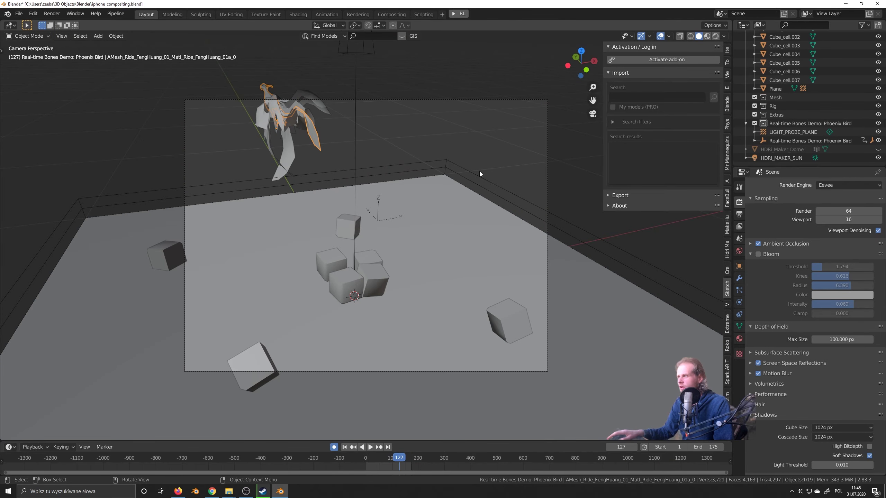
{"action": "middle_click_drag", "start_coordinate": [477, 174], "coordinate": [331, 192]}
{"action": "key", "text": "shift+Left"}
{"action": "key", "text": "space"}
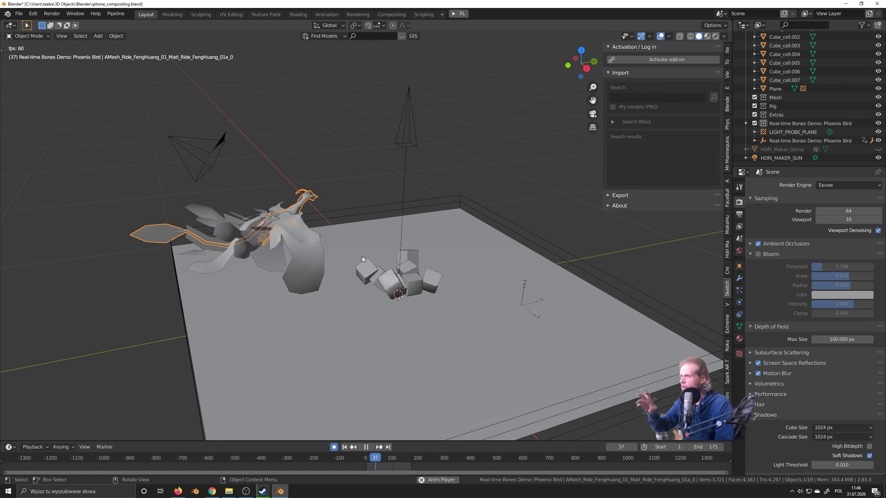
{"action": "key", "text": "space"}
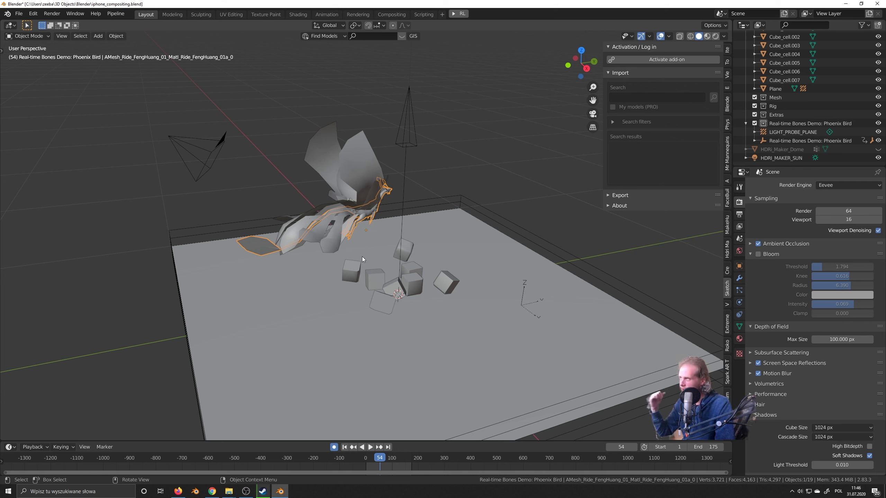
Step: Dismiss the File menu without choosing anything and select the ground plane
{"action": "left_click", "coordinate": [19, 14]}
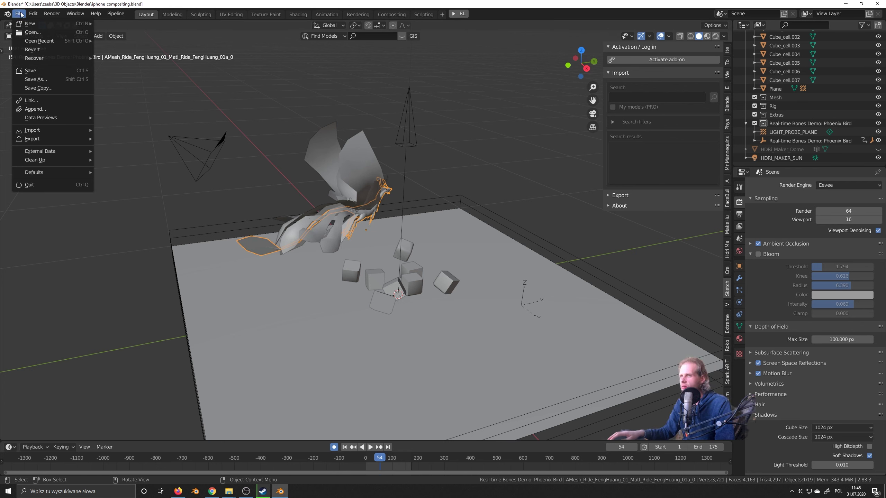
{"action": "left_click", "coordinate": [21, 14]}
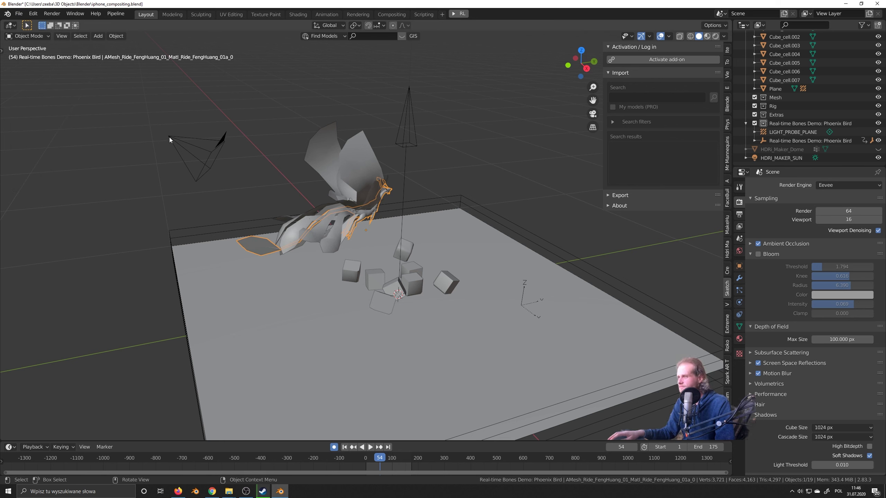
{"action": "left_click", "coordinate": [375, 376]}
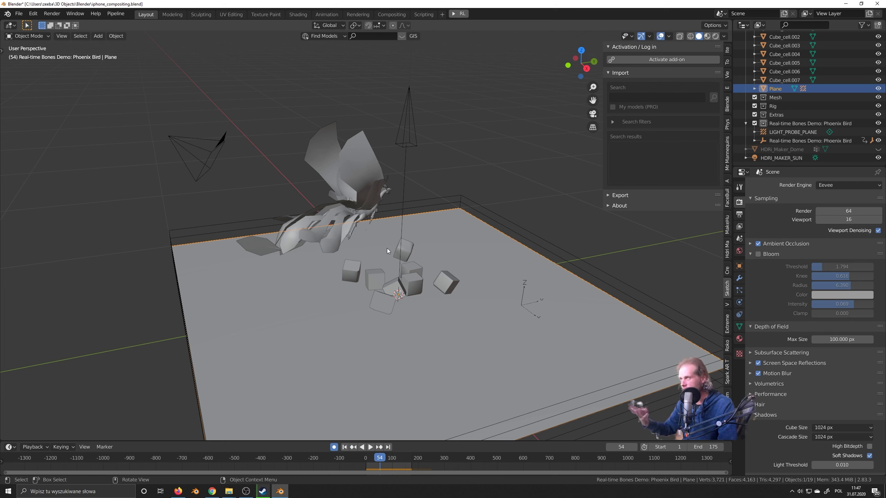
Step: Start a new General file without saving, then delete its default cube, camera and light
{"action": "left_click", "coordinate": [19, 14]}
{"action": "left_click", "coordinate": [18, 15]}
{"action": "left_click", "coordinate": [18, 13]}
{"action": "mouse_move", "coordinate": [35, 22]}
{"action": "left_click", "coordinate": [111, 24]}
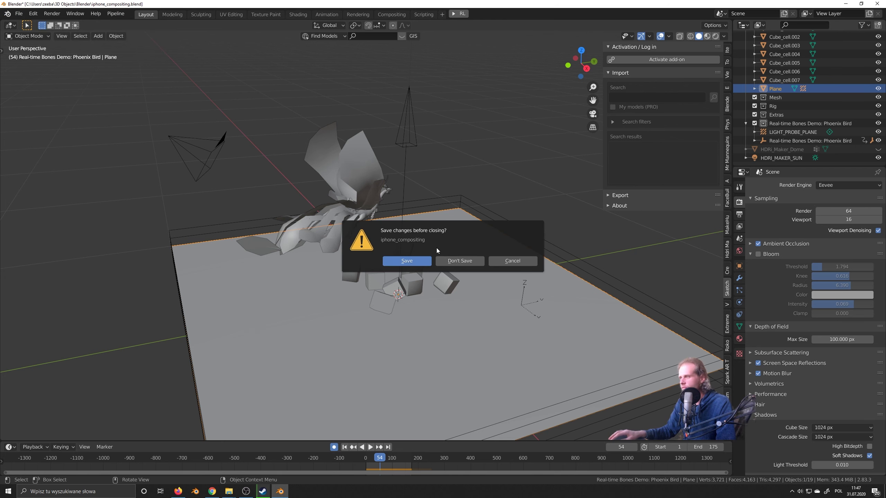
{"action": "left_click", "coordinate": [446, 259]}
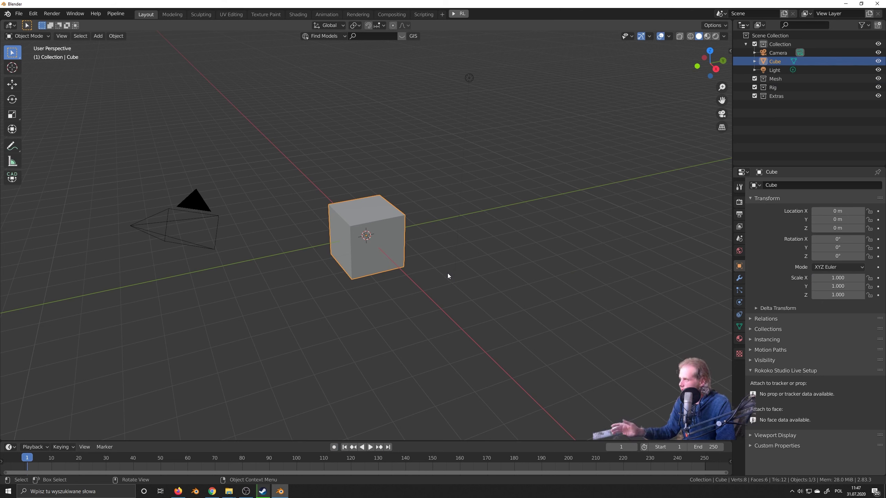
{"action": "key", "text": "a"}
{"action": "key", "text": "Delete"}
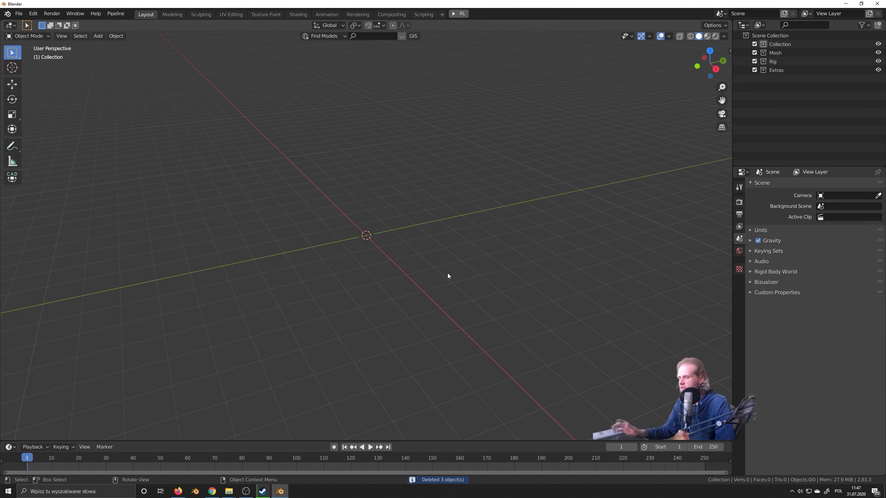
Step: Check the Screencast Keys settings in the viewport sidebar, then hide the sidebar again
{"action": "left_click", "coordinate": [729, 51]}
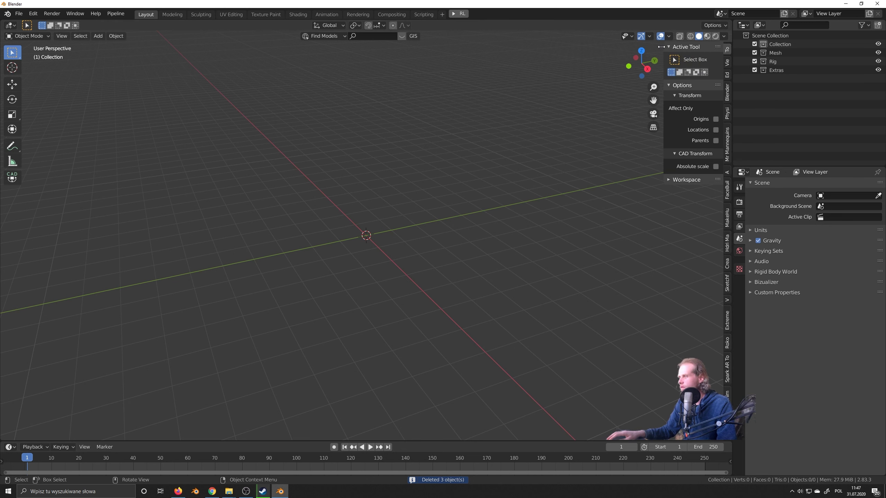
{"action": "left_click", "coordinate": [727, 75]}
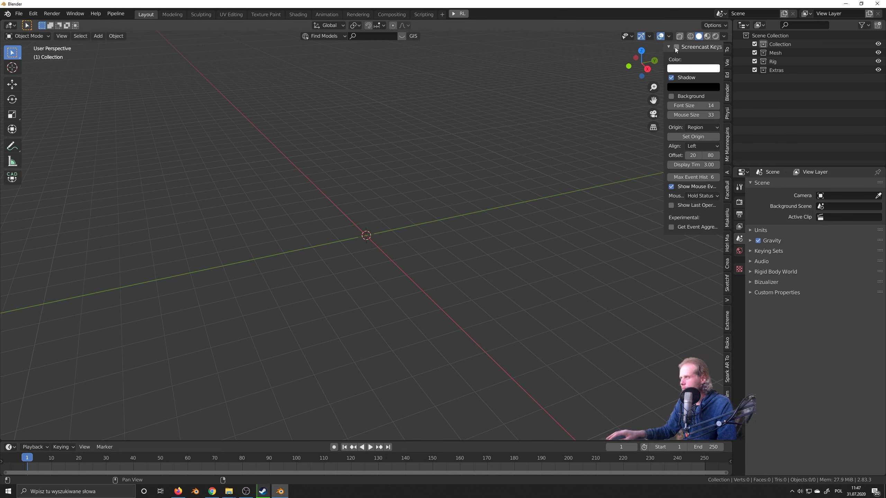
{"action": "left_click_drag", "start_coordinate": [663, 72], "coordinate": [726, 78]}
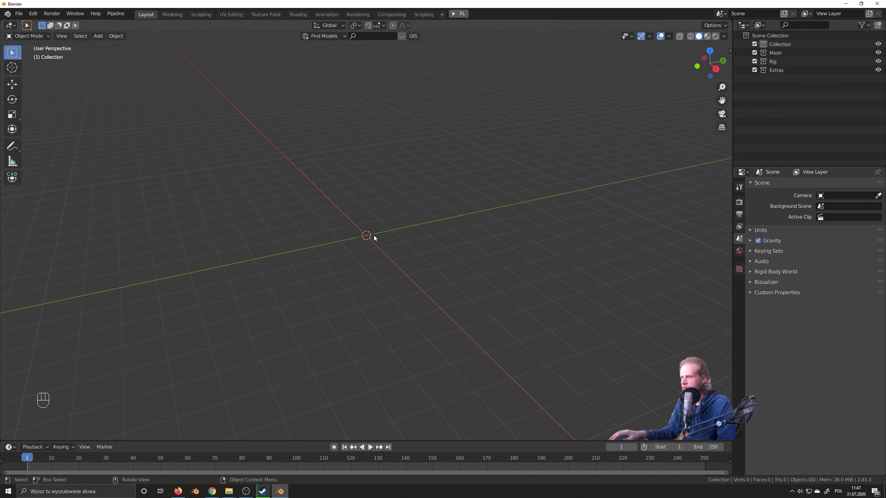
{"action": "left_click", "coordinate": [19, 13]}
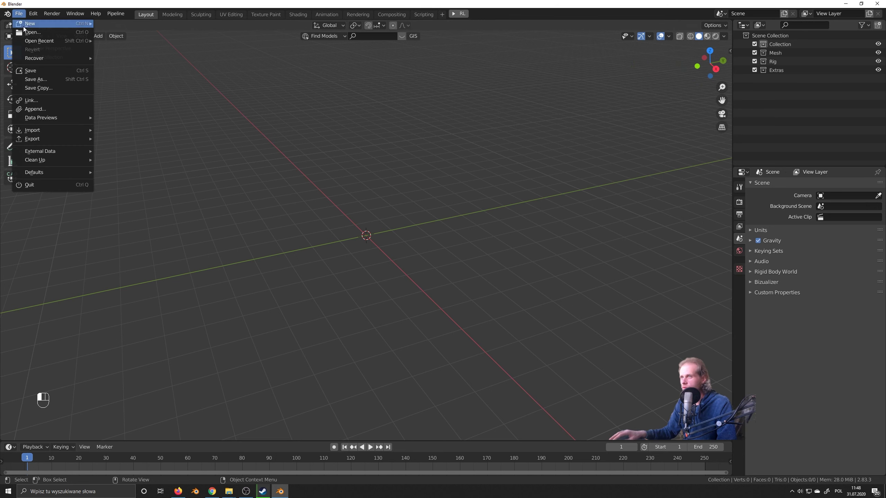
Step: Open the Add-ons preferences, then return to the main window and narrow the Screencast Keys sidebar
{"action": "key", "text": "Escape"}
{"action": "left_click", "coordinate": [32, 14]}
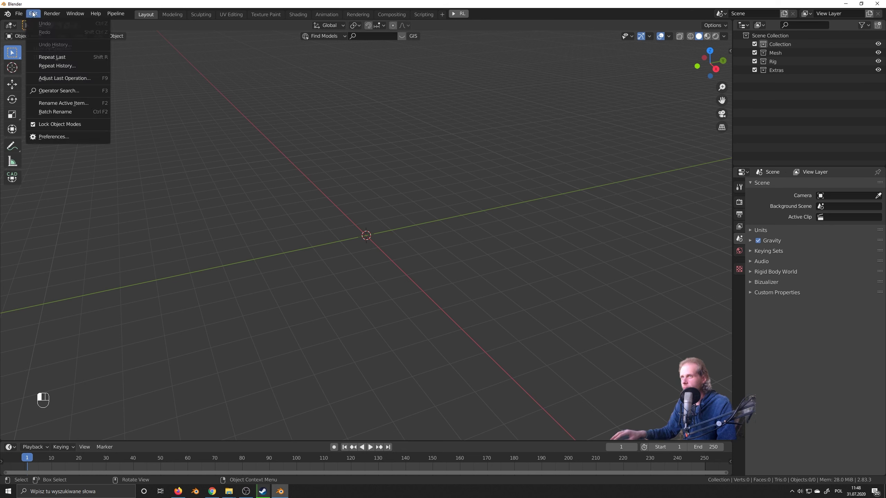
{"action": "left_click", "coordinate": [52, 137]}
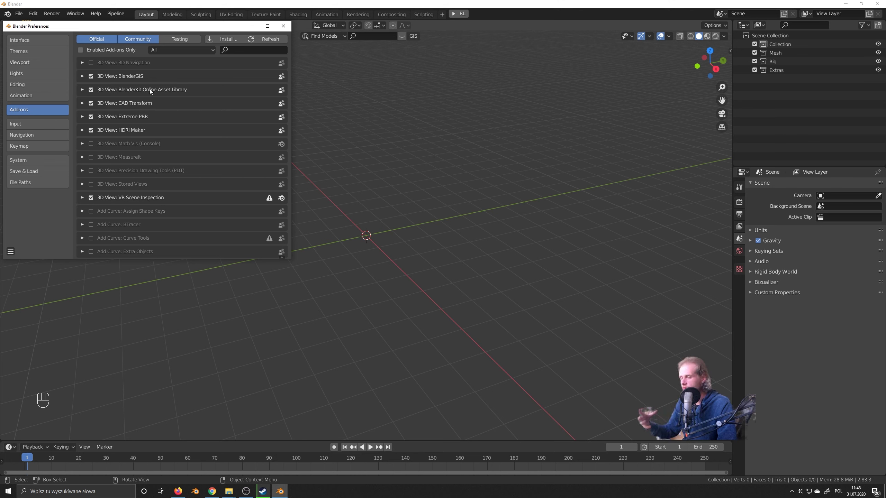
{"action": "left_click", "coordinate": [238, 50]}
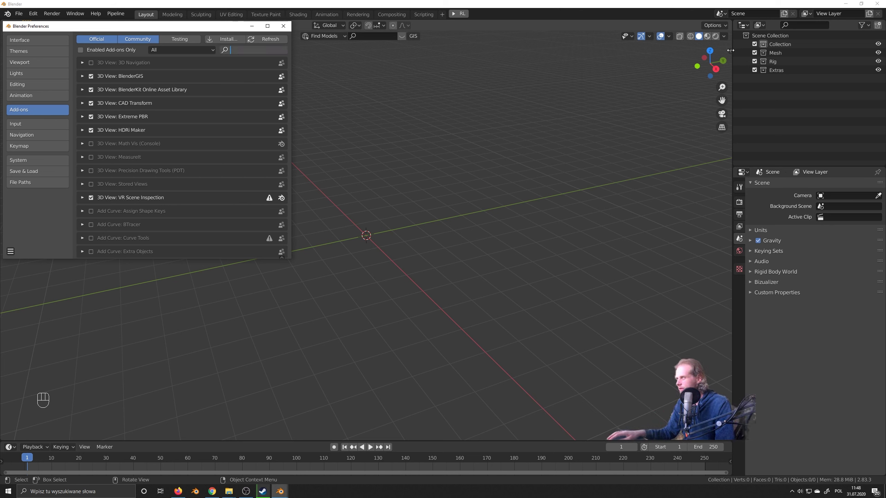
{"action": "left_click", "coordinate": [707, 52]}
{"action": "key", "text": "n"}
{"action": "left_click_drag", "start_coordinate": [707, 50], "coordinate": [738, 50]}
{"action": "left_click", "coordinate": [33, 13]}
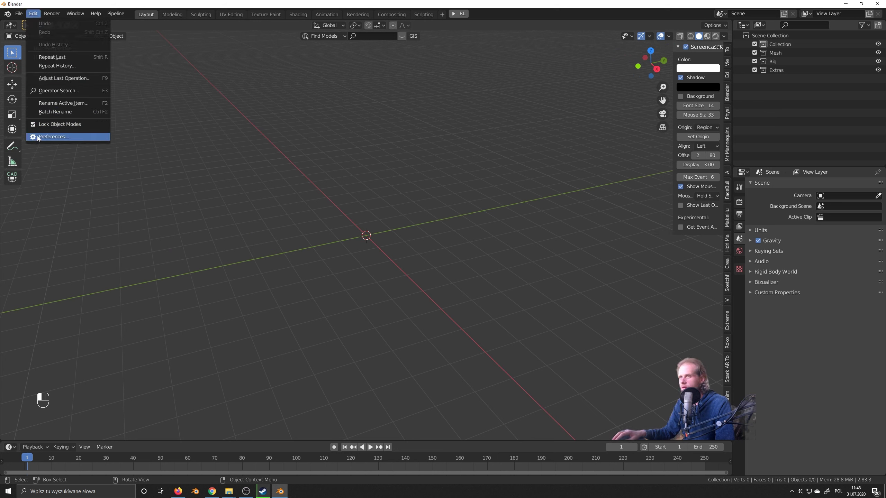
{"action": "left_click", "coordinate": [53, 138]}
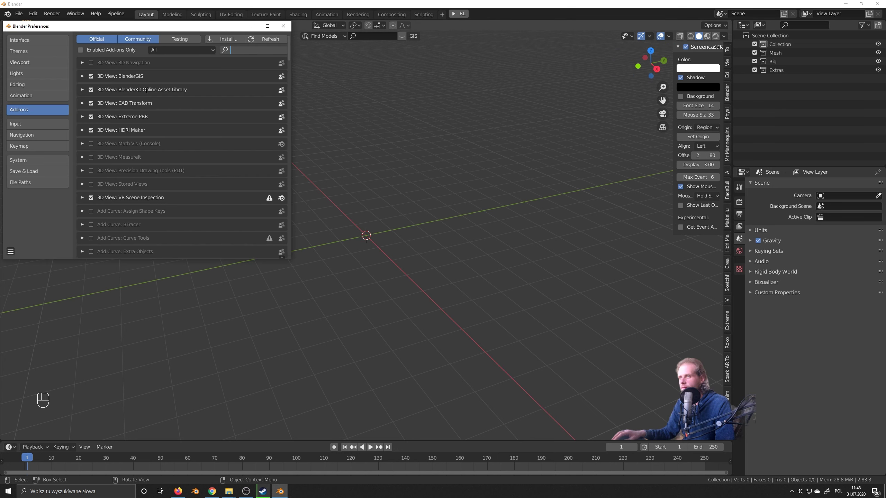
{"action": "left_click", "coordinate": [172, 49]}
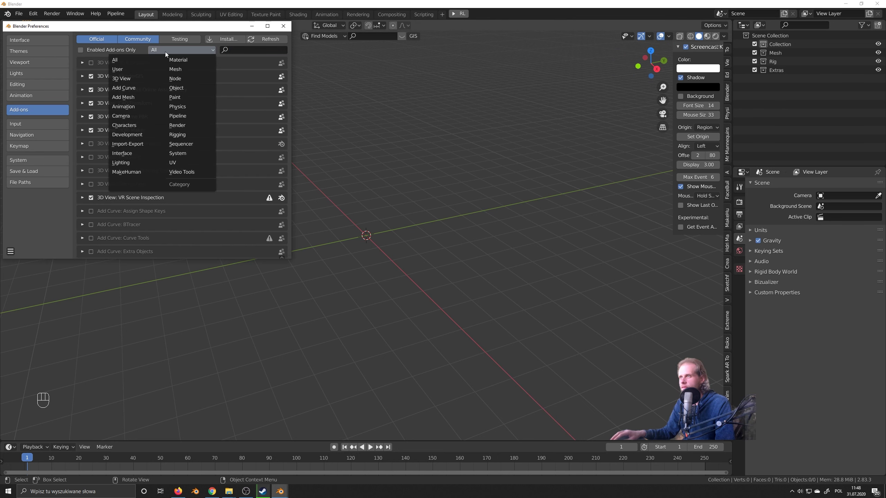
{"action": "left_click", "coordinate": [228, 50]}
{"action": "left_click", "coordinate": [221, 37]}
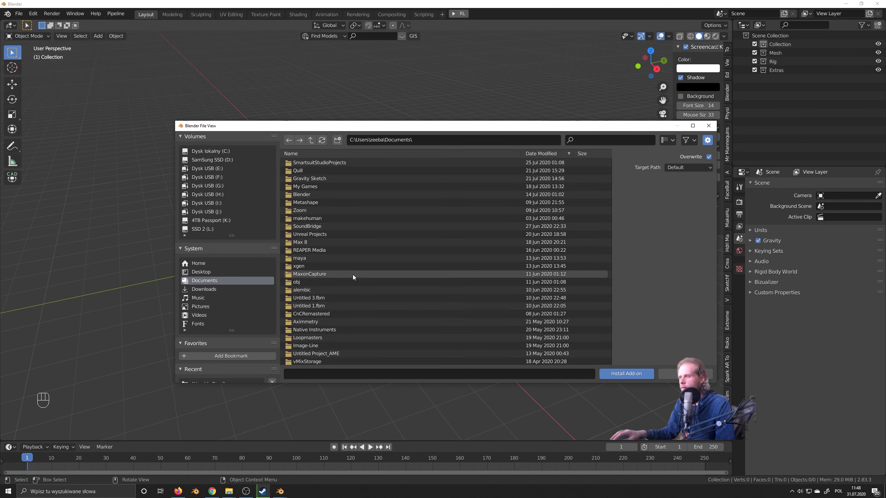
{"action": "scroll", "coordinate": [401, 287], "scroll_direction": "down", "scroll_amount": 5}
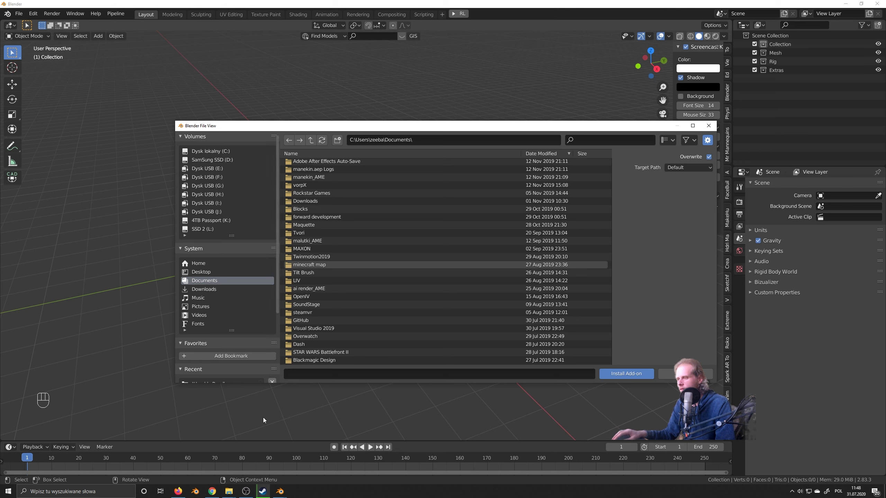
{"action": "left_click", "coordinate": [432, 143]}
{"action": "key", "text": "ctrl+v"}
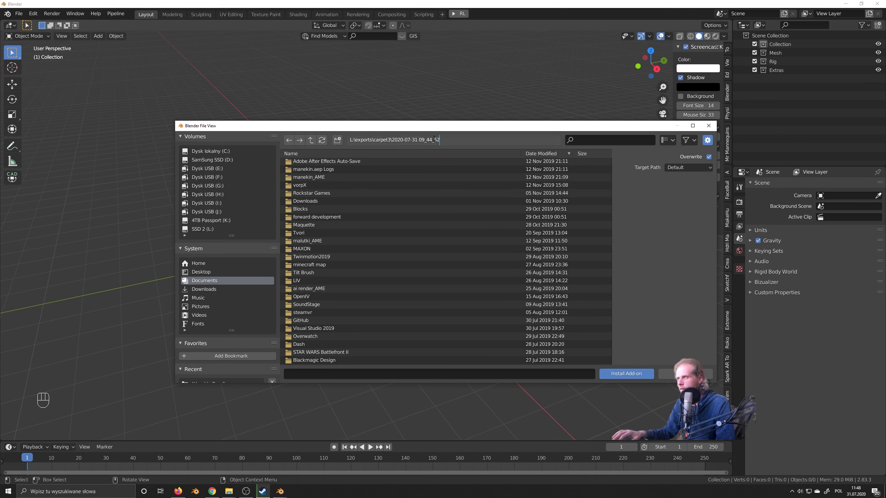
{"action": "key", "text": "Return"}
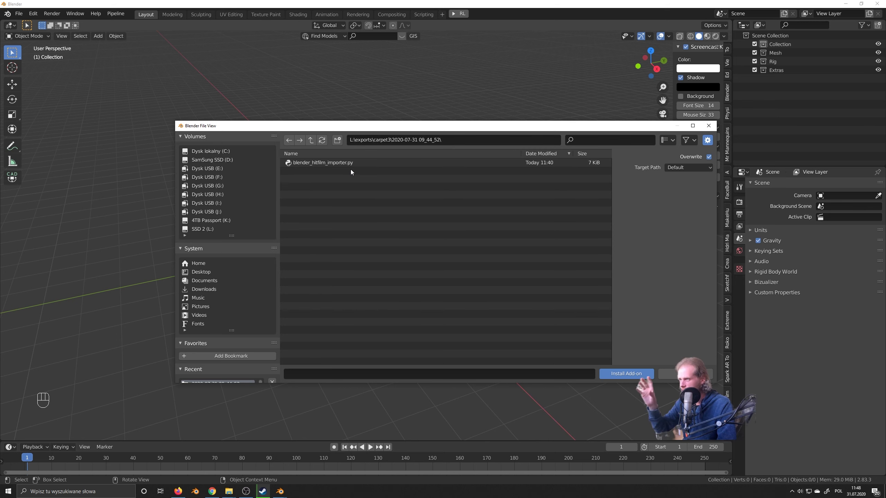
{"action": "key", "text": "Escape"}
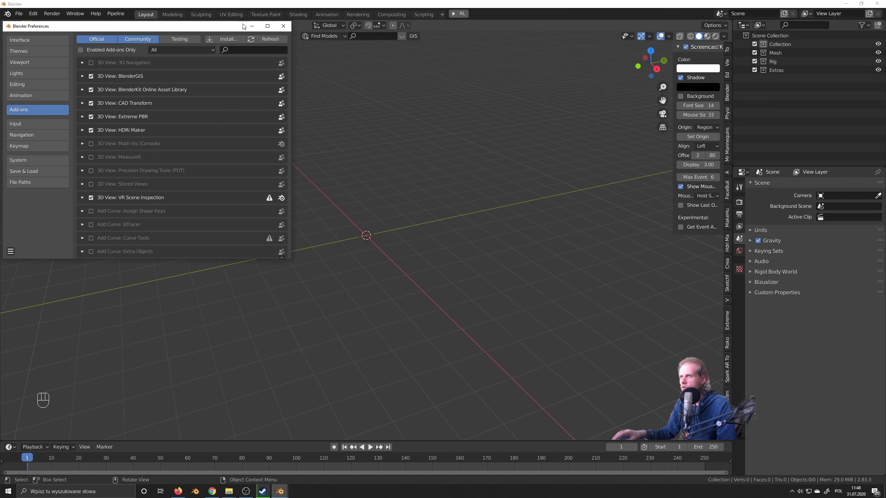
{"action": "left_click", "coordinate": [283, 27]}
{"action": "left_click", "coordinate": [19, 13]}
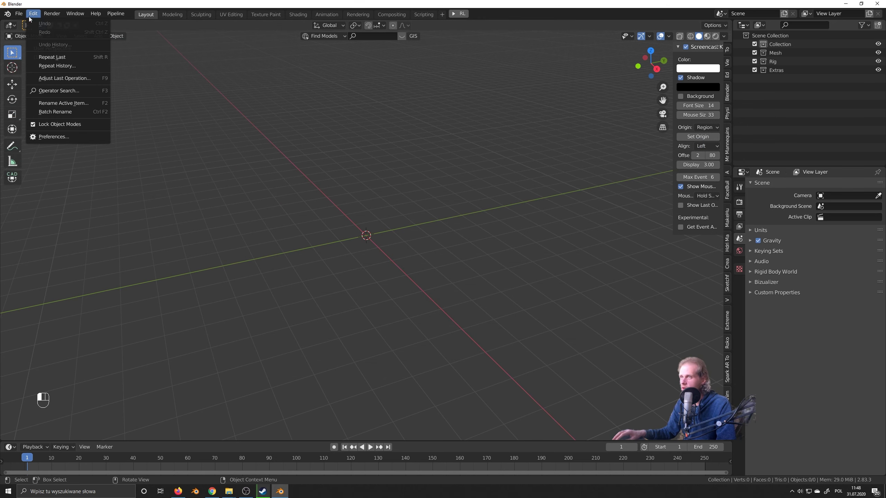
{"action": "mouse_move", "coordinate": [41, 131]}
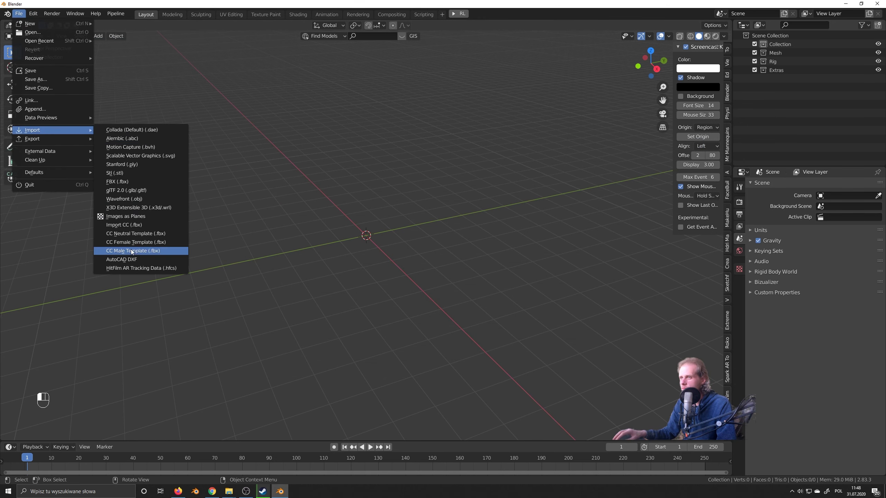
{"action": "left_click", "coordinate": [148, 269]}
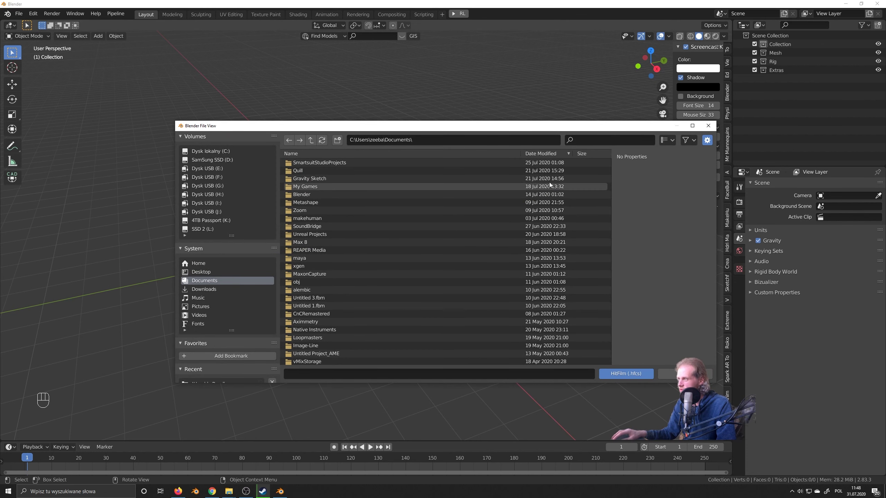
{"action": "left_click", "coordinate": [442, 140]}
{"action": "key", "text": "ctrl+v"}
{"action": "key", "text": "Return"}
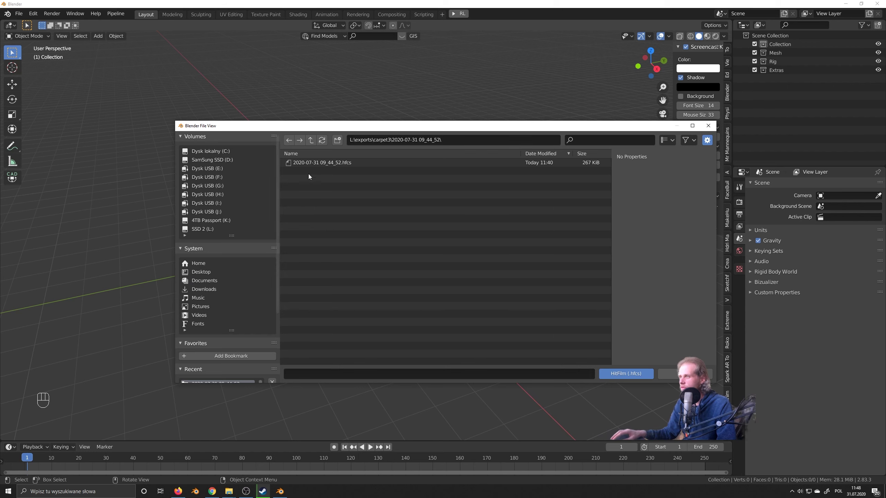
{"action": "left_click", "coordinate": [331, 164]}
{"action": "left_click", "coordinate": [619, 374]}
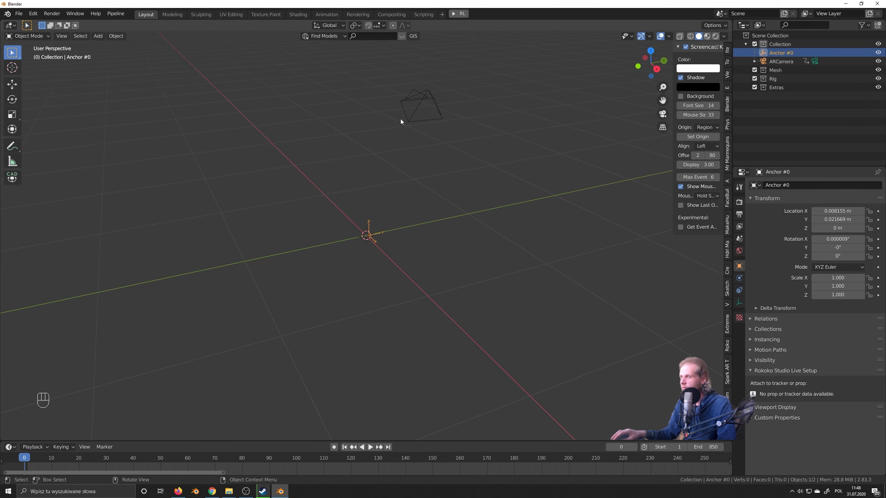
Step: Switch to the tracked camera view and add a plane at the origin scaled to 0.802
{"action": "key", "text": "KP_0"}
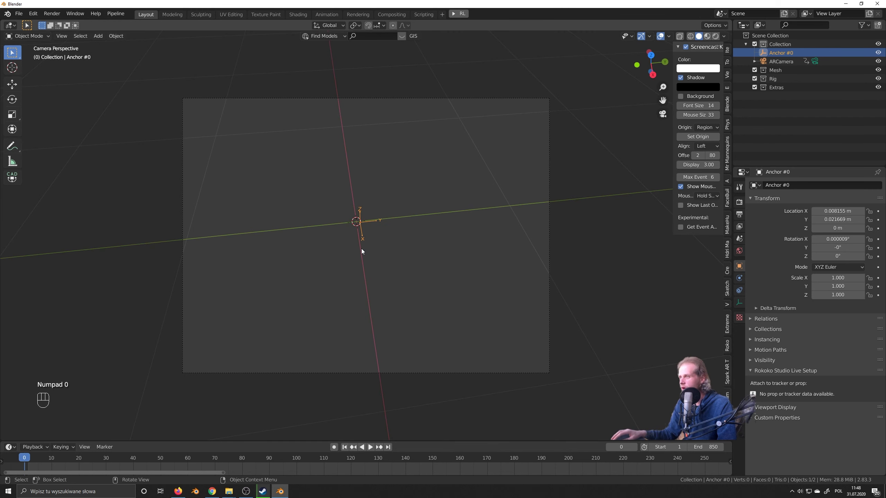
{"action": "key", "text": "shift+a"}
{"action": "mouse_move", "coordinate": [363, 250]}
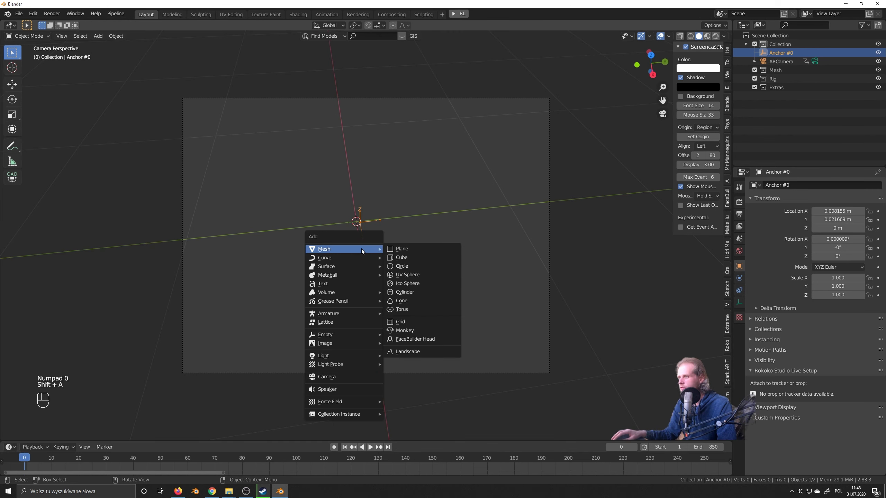
{"action": "left_click", "coordinate": [391, 249]}
{"action": "key", "text": "s"}
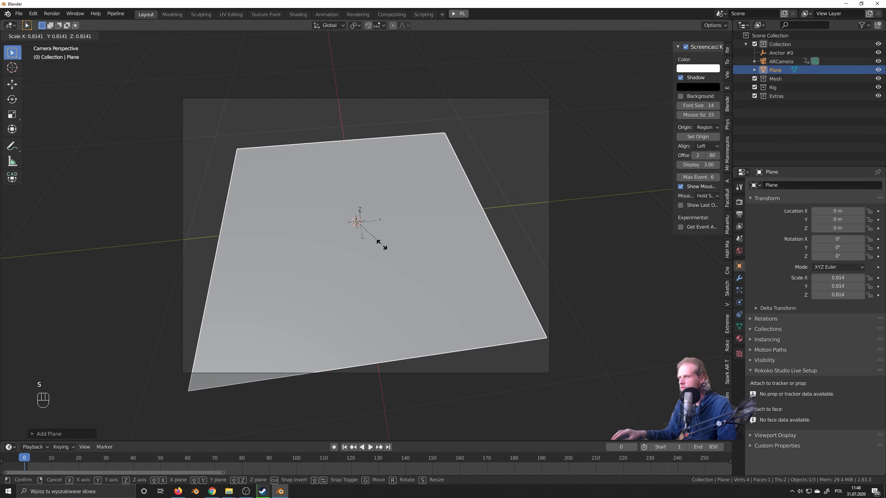
{"action": "left_click", "coordinate": [382, 244]}
Step: Play the tracked camera animation and stop it at frame 845
{"action": "key", "text": "space"}
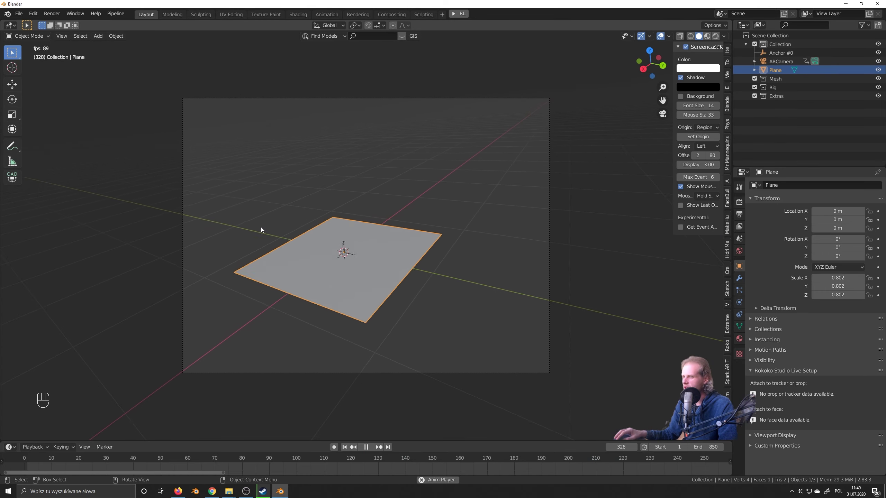
{"action": "scroll", "coordinate": [397, 469], "scroll_direction": "down", "scroll_amount": 8}
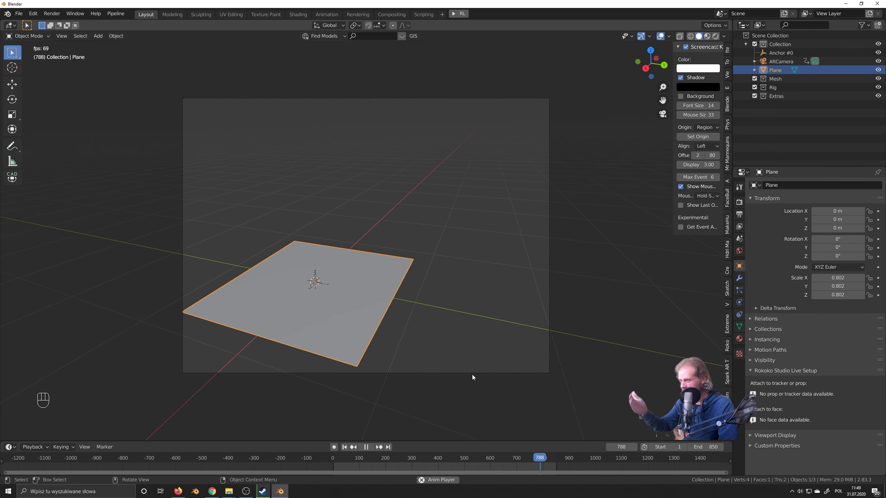
{"action": "key", "text": "space"}
Step: Add a cube at the origin and scale it down to 0.120
{"action": "left_click", "coordinate": [483, 371]}
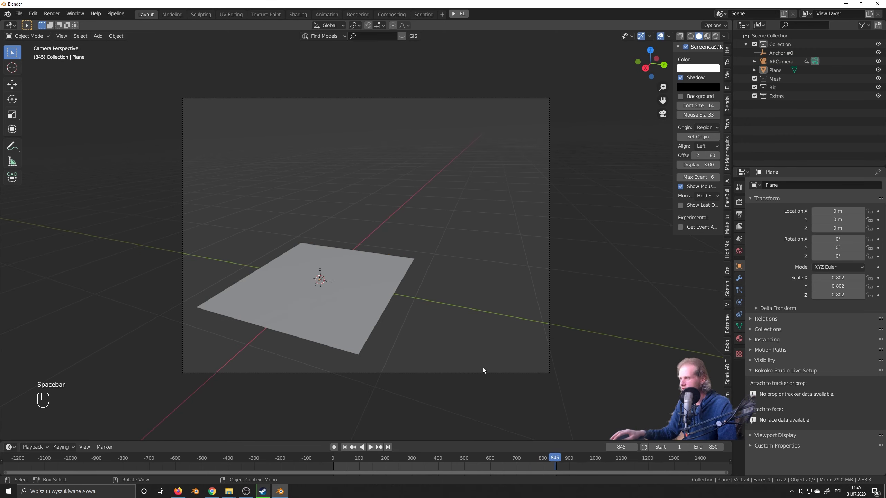
{"action": "key", "text": "shift+a"}
{"action": "mouse_move", "coordinate": [338, 307]}
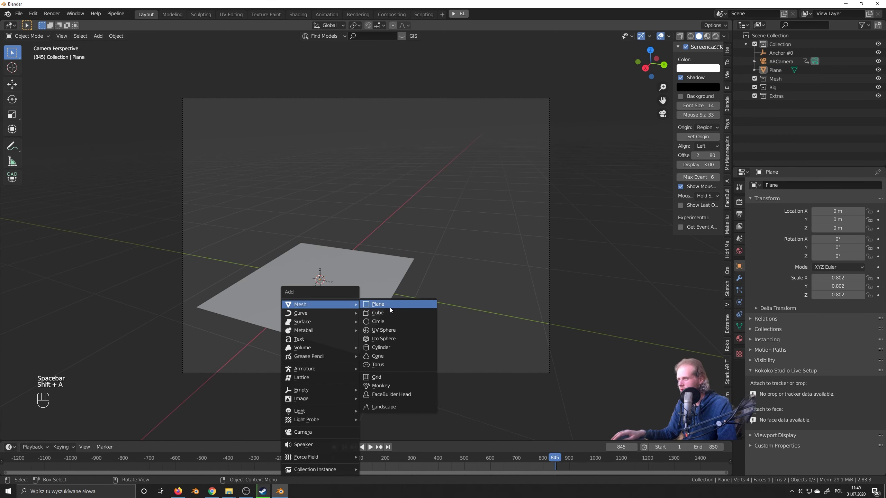
{"action": "left_click", "coordinate": [389, 313]}
{"action": "key", "text": "s"}
{"action": "left_click", "coordinate": [350, 312]}
{"action": "key", "text": "g"}
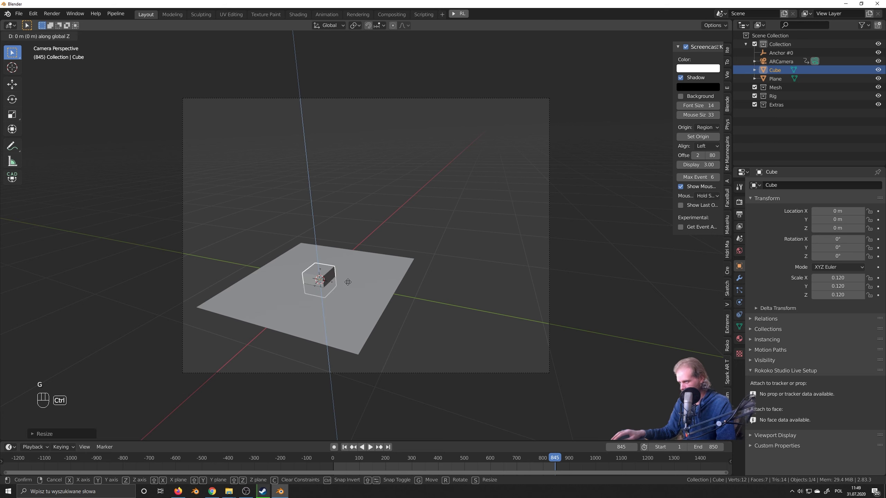
{"action": "left_click", "coordinate": [335, 281]}
Step: Move the cube along Z so it rests just above the plane at Z 0.14132 m
{"action": "key", "text": "g"}
{"action": "key", "text": "z"}
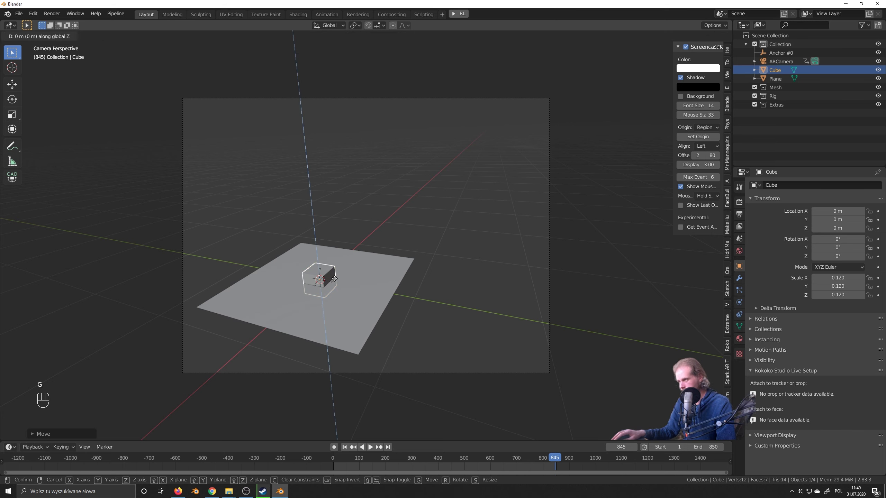
{"action": "left_click", "coordinate": [313, 193]}
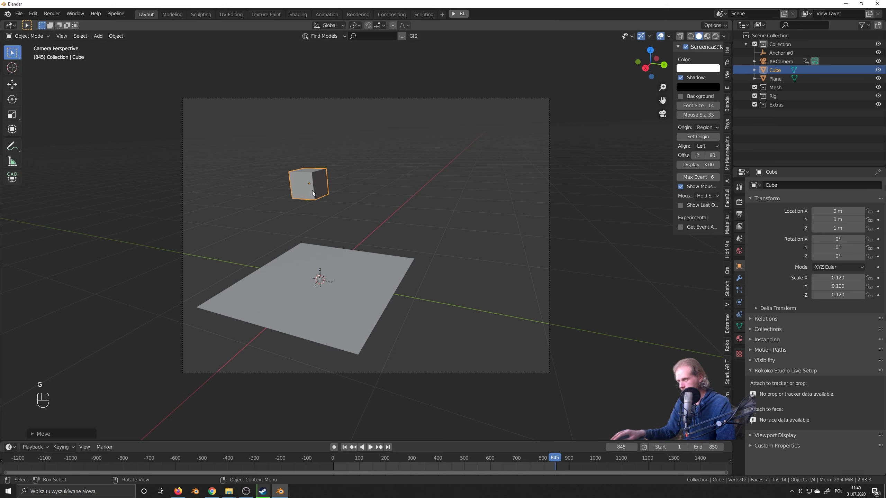
{"action": "key", "text": "g"}
{"action": "key", "text": "z"}
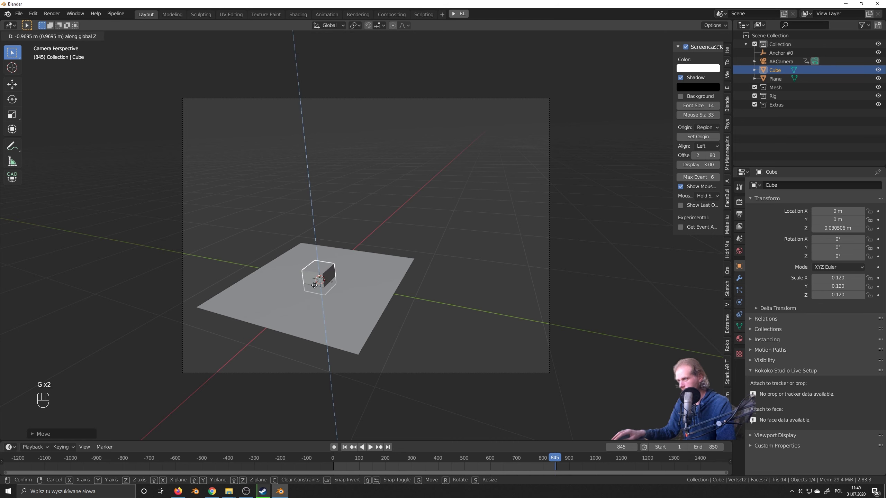
{"action": "left_click", "coordinate": [314, 278]}
{"action": "left_click", "coordinate": [425, 318]}
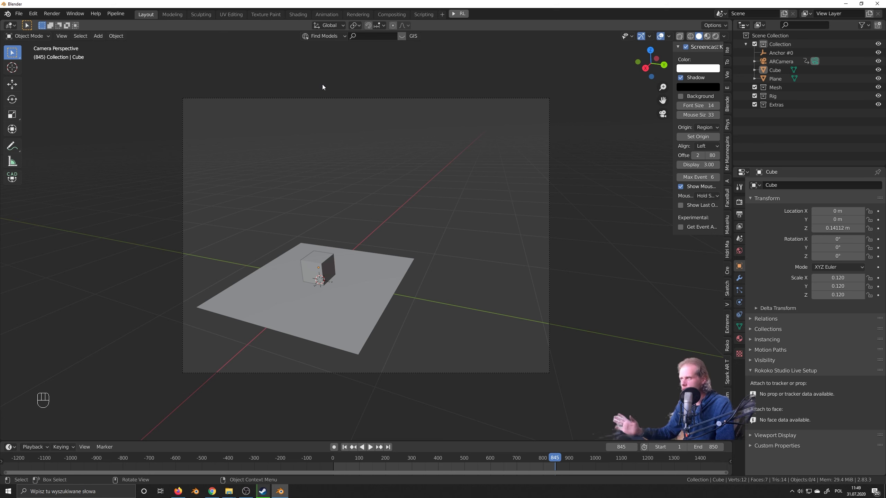
Step: In the Compositing workspace, enable Use Nodes so Render Layers feeds the Composite output
{"action": "left_click", "coordinate": [390, 14]}
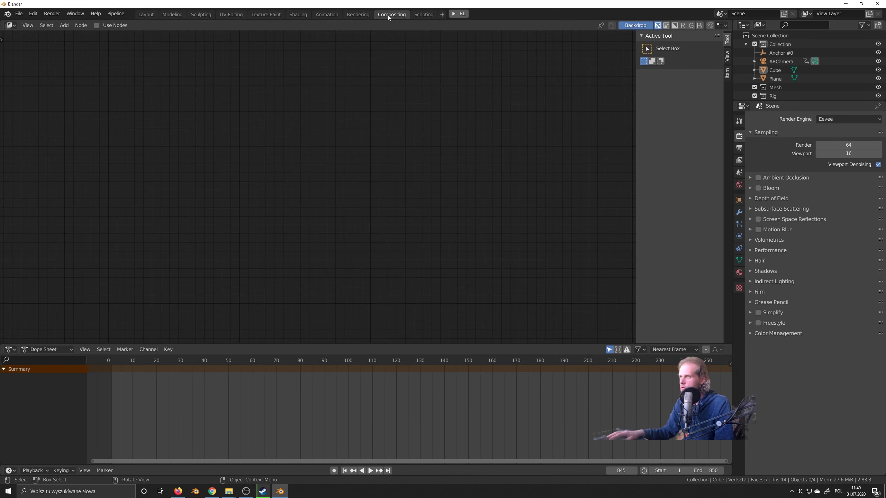
{"action": "left_click", "coordinate": [97, 26]}
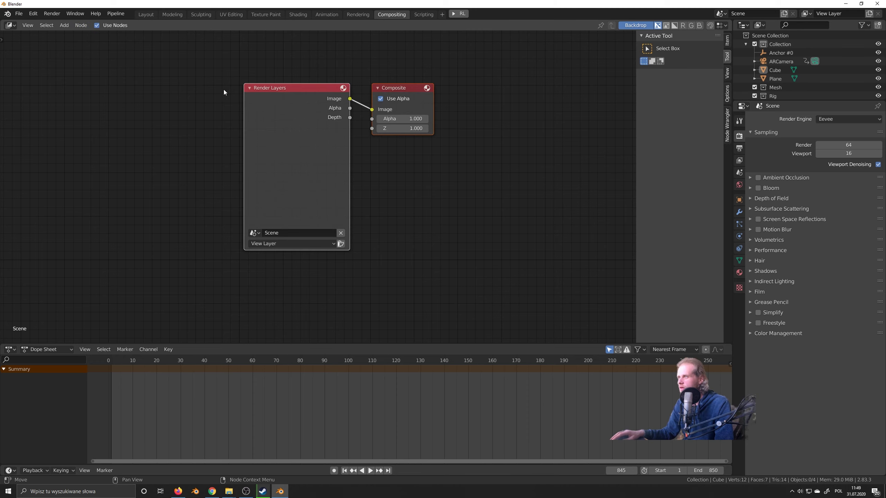
{"action": "scroll", "coordinate": [300, 91], "scroll_direction": "up", "scroll_amount": 2}
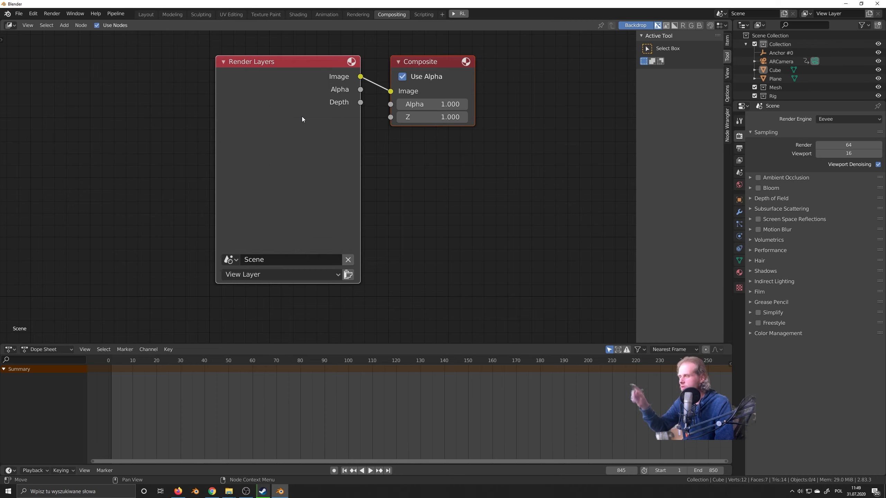
{"action": "scroll", "coordinate": [209, 230], "scroll_direction": "down", "scroll_amount": 2}
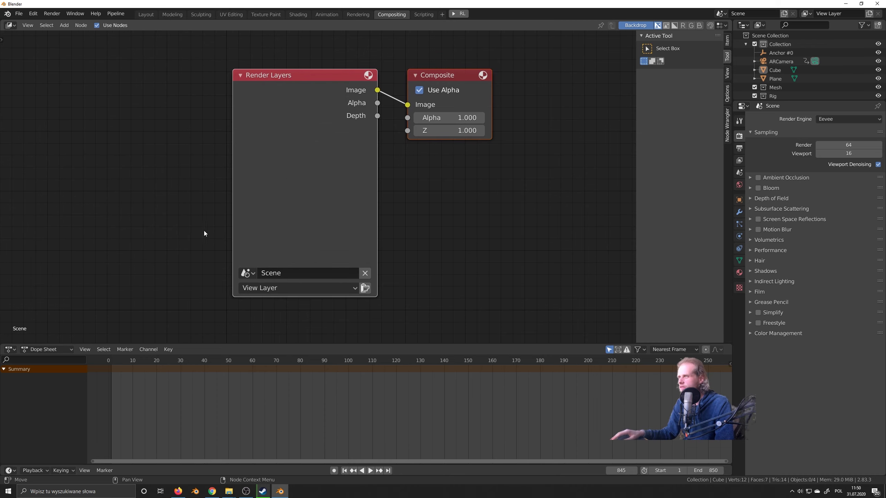
Step: Render a test image of frame 845 with F12, then close the render window
{"action": "key", "text": "F12"}
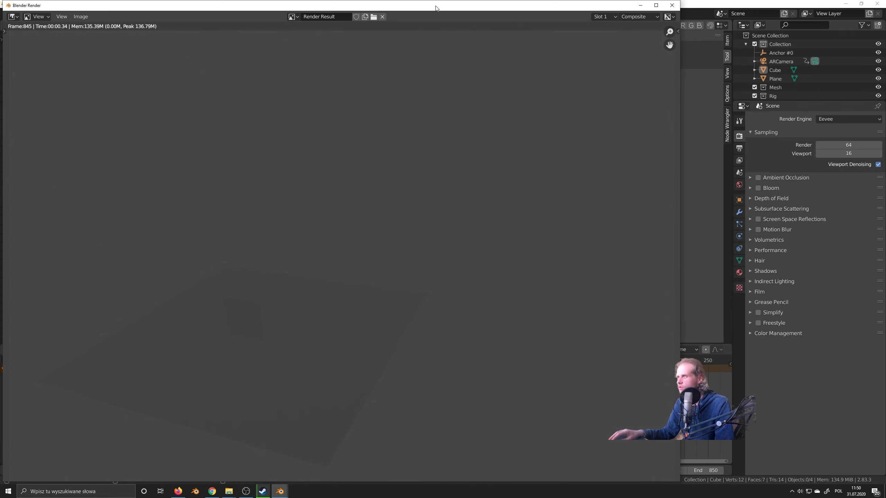
{"action": "left_click_drag", "start_coordinate": [436, 7], "coordinate": [461, 70]}
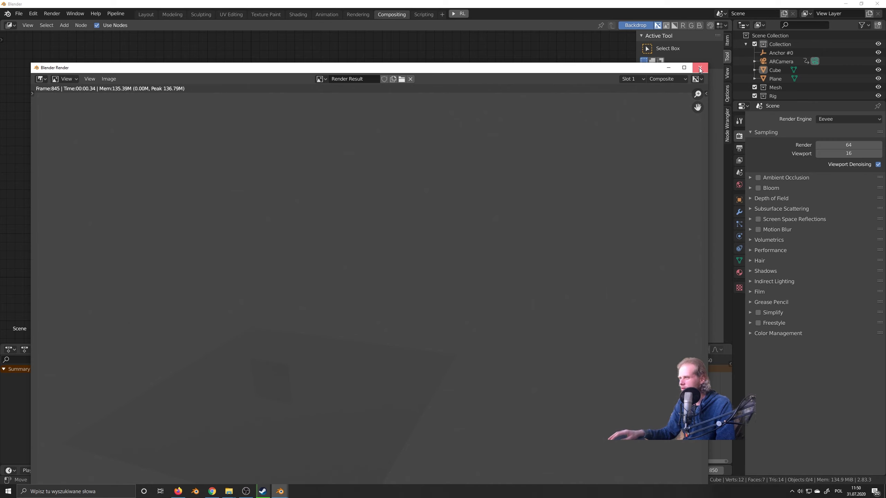
{"action": "key", "text": "Escape"}
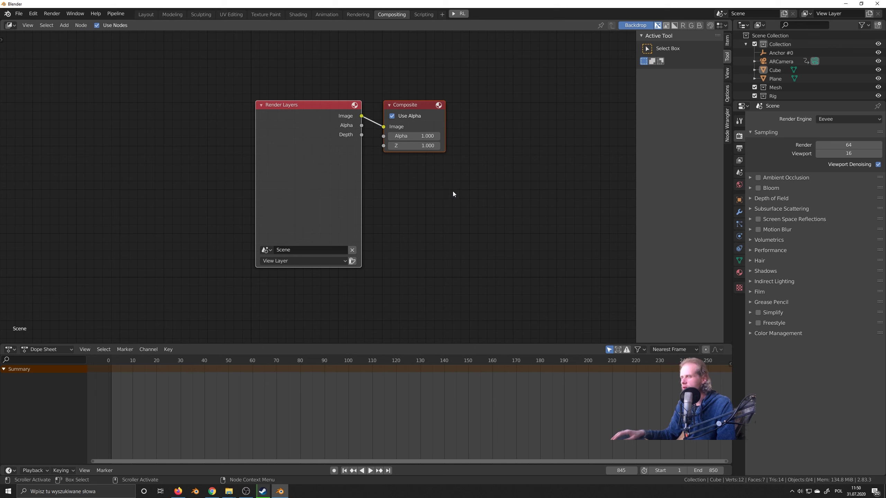
Step: Add a Movie Clip node from the Input category, placed left of Render Layers
{"action": "middle_click_drag", "start_coordinate": [126, 120], "coordinate": [146, 121]}
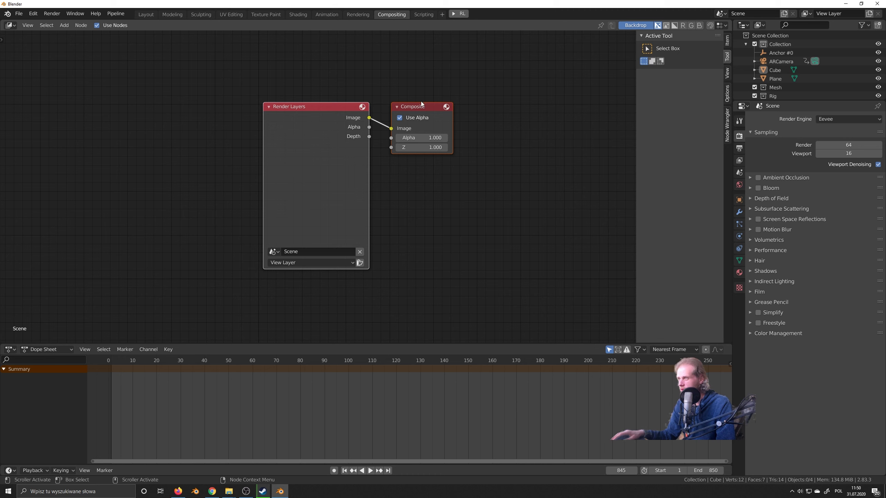
{"action": "middle_click_drag", "start_coordinate": [422, 101], "coordinate": [434, 125]}
{"action": "right_click", "coordinate": [163, 136]}
{"action": "key", "text": "shift+a"}
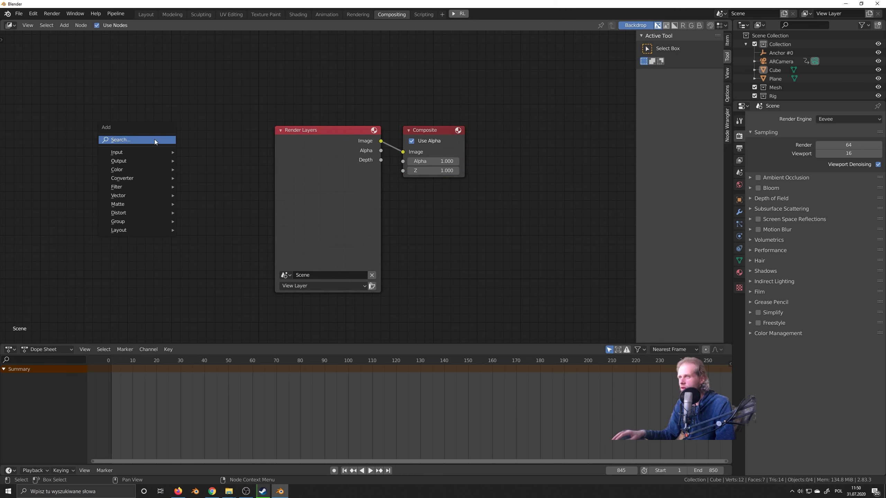
{"action": "left_click", "coordinate": [65, 25]}
{"action": "mouse_move", "coordinate": [72, 52]}
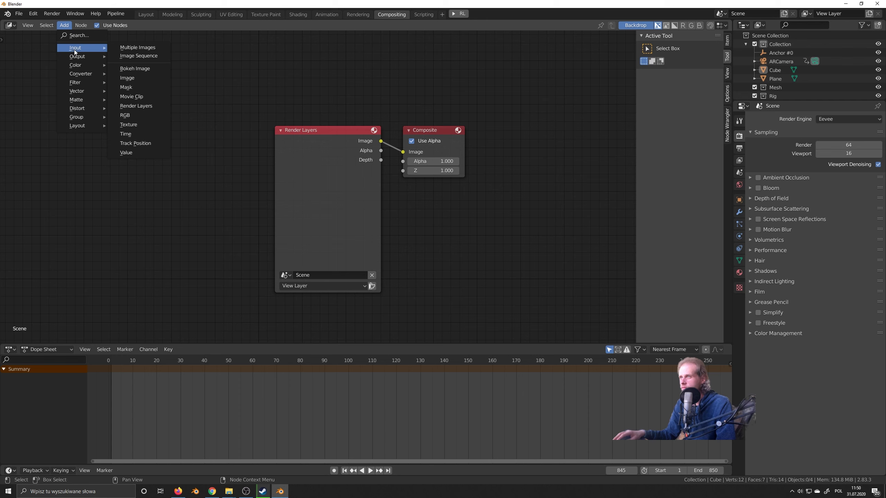
{"action": "left_click", "coordinate": [132, 99]}
{"action": "left_click", "coordinate": [104, 195]}
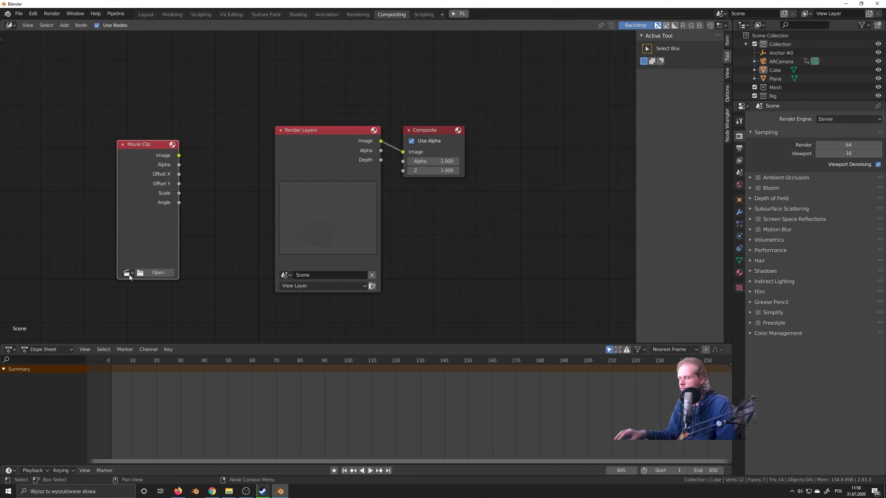
{"action": "left_click", "coordinate": [146, 275]}
{"action": "left_click", "coordinate": [394, 139]}
{"action": "key", "text": "ctrl+v"}
{"action": "key", "text": "Return"}
{"action": "left_click", "coordinate": [362, 162]}
{"action": "left_click", "coordinate": [616, 374]}
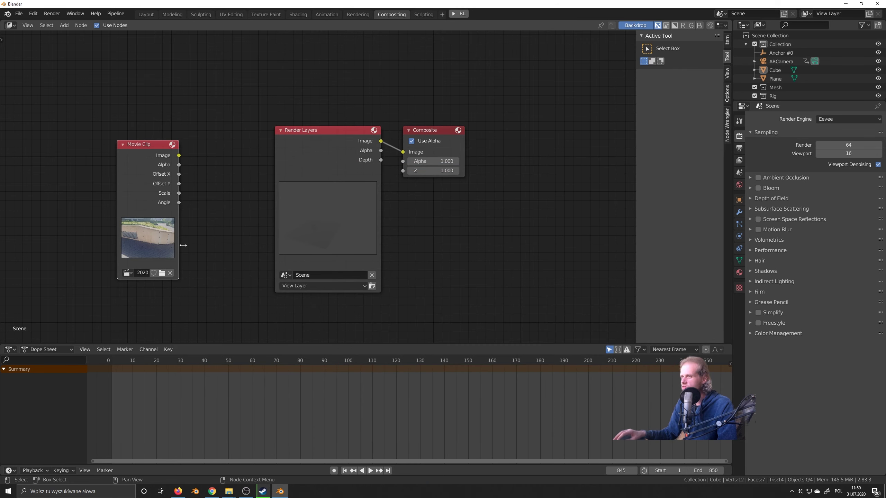
{"action": "left_click_drag", "start_coordinate": [178, 244], "coordinate": [228, 245]}
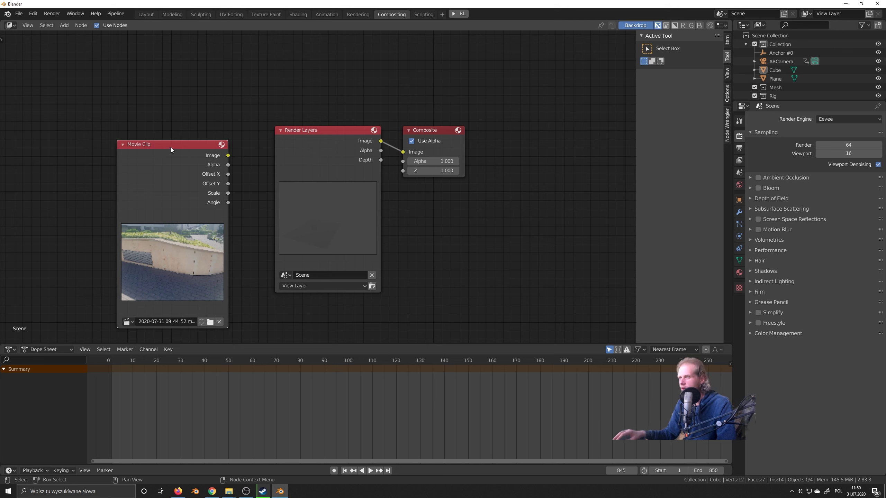
{"action": "left_click_drag", "start_coordinate": [170, 144], "coordinate": [128, 71]}
Step: Rearrange Render Layers and Composite, then add a Viewer node found by searching 'view'
{"action": "left_click_drag", "start_coordinate": [329, 129], "coordinate": [306, 165]}
{"action": "left_click_drag", "start_coordinate": [427, 130], "coordinate": [438, 159]}
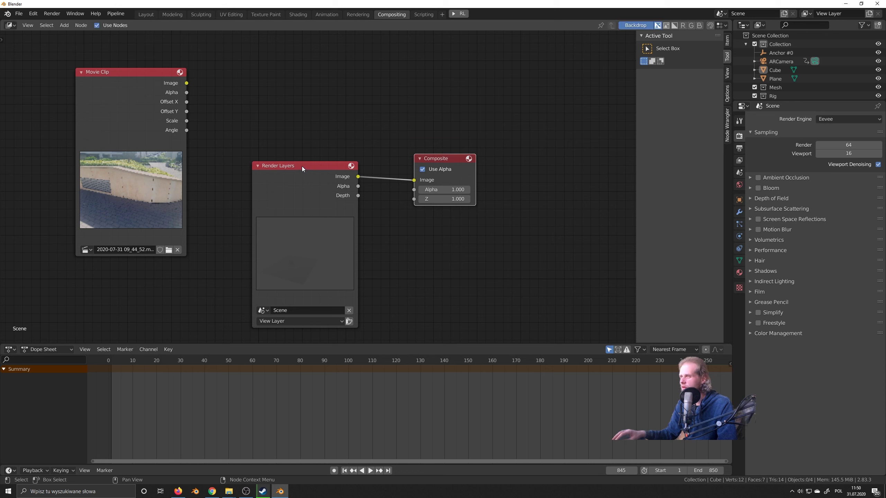
{"action": "mouse_move", "coordinate": [302, 166]}
{"action": "left_mouse_down"}
{"action": "mouse_move", "coordinate": [295, 157]}
{"action": "mouse_move", "coordinate": [303, 162]}
{"action": "left_mouse_up"}
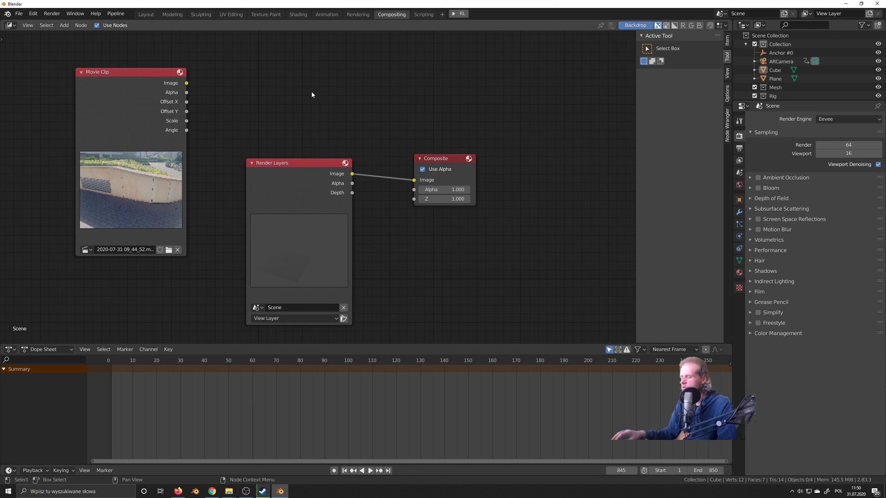
{"action": "key", "text": "shift+a"}
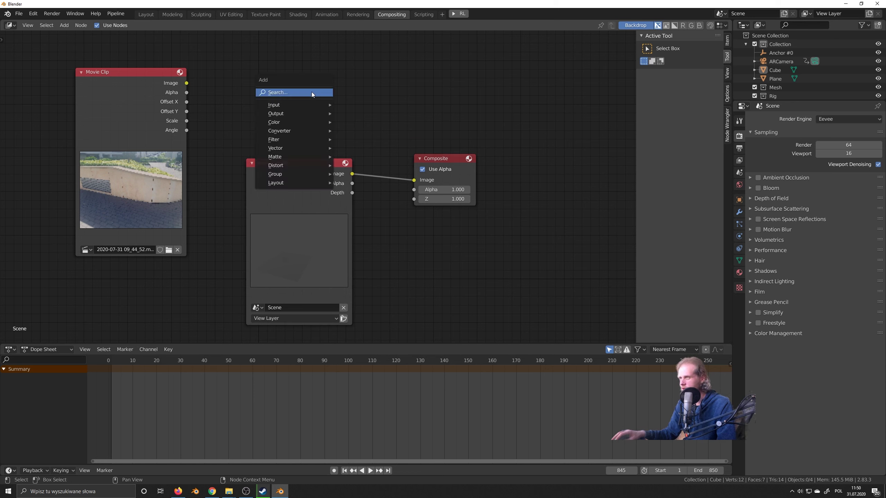
{"action": "left_click", "coordinate": [312, 92]}
{"action": "type", "text": "vie"}
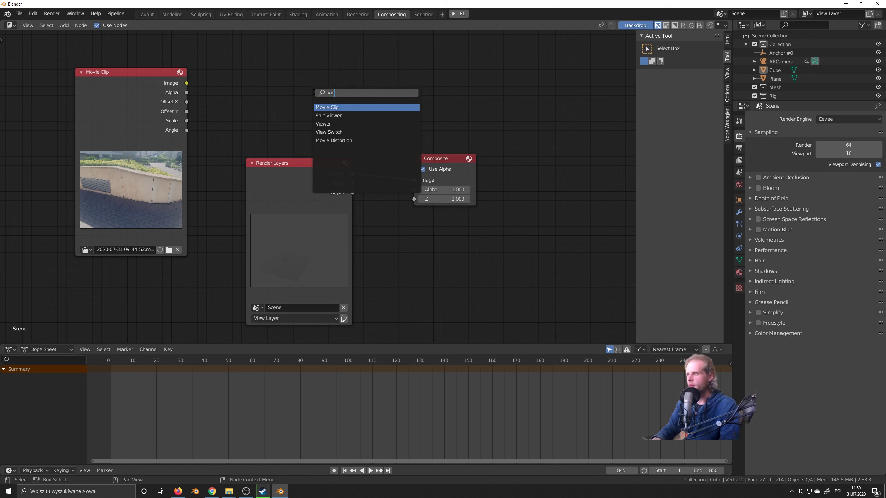
{"action": "type", "text": "w"}
{"action": "key", "text": "Down"}
{"action": "key", "text": "Return"}
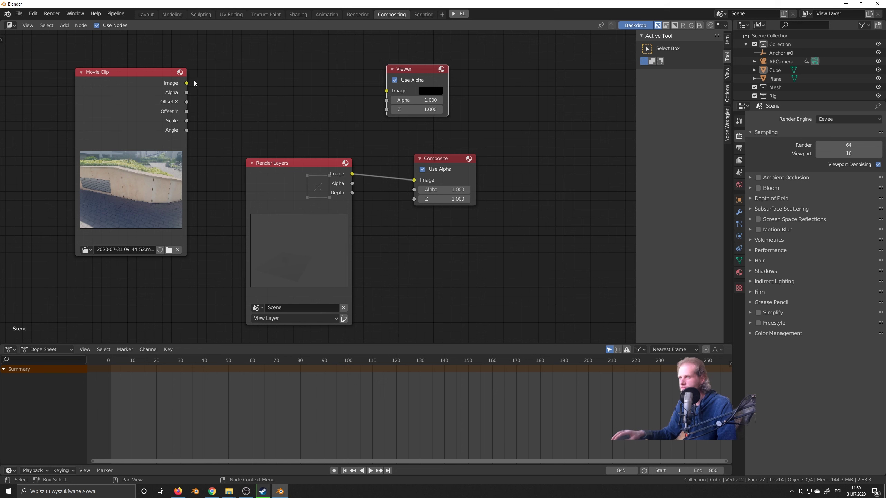
Step: Test-link Movie Clip and then Render Layers to the Viewer, removing each link afterwards
{"action": "left_click_drag", "start_coordinate": [186, 83], "coordinate": [386, 91]}
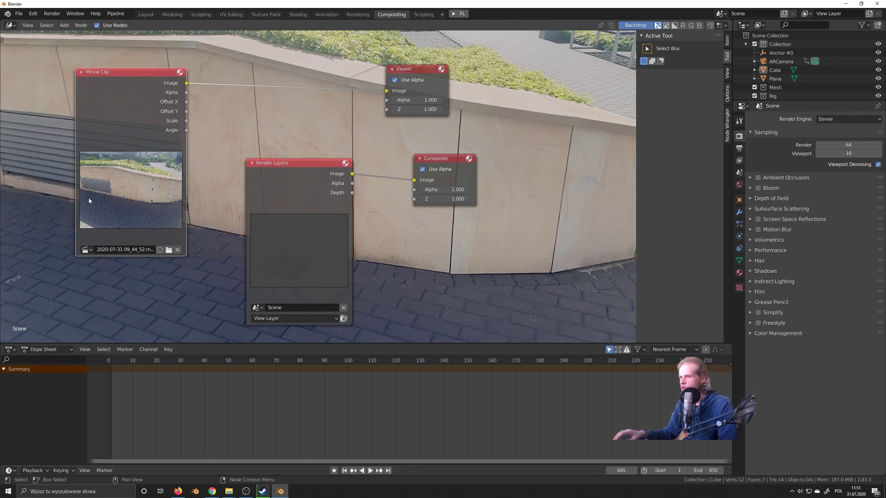
{"action": "middle_click_drag", "start_coordinate": [185, 147], "coordinate": [224, 140]}
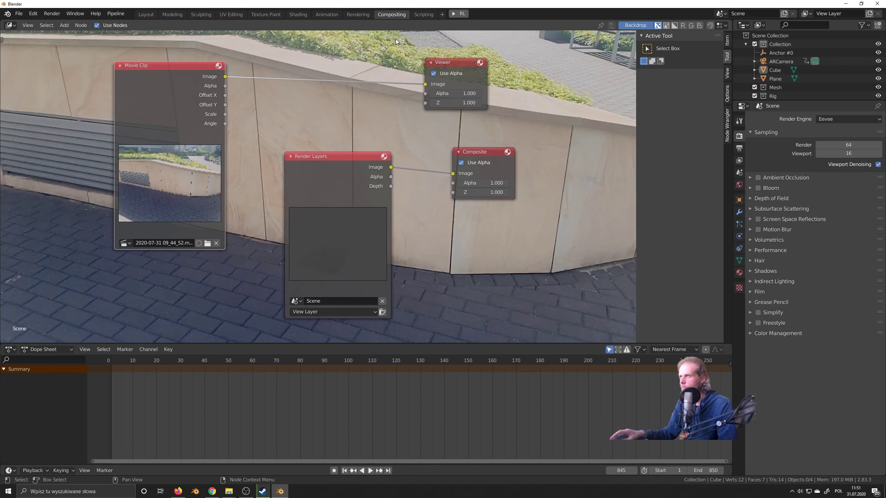
{"action": "left_click_drag", "start_coordinate": [423, 82], "coordinate": [331, 110]}
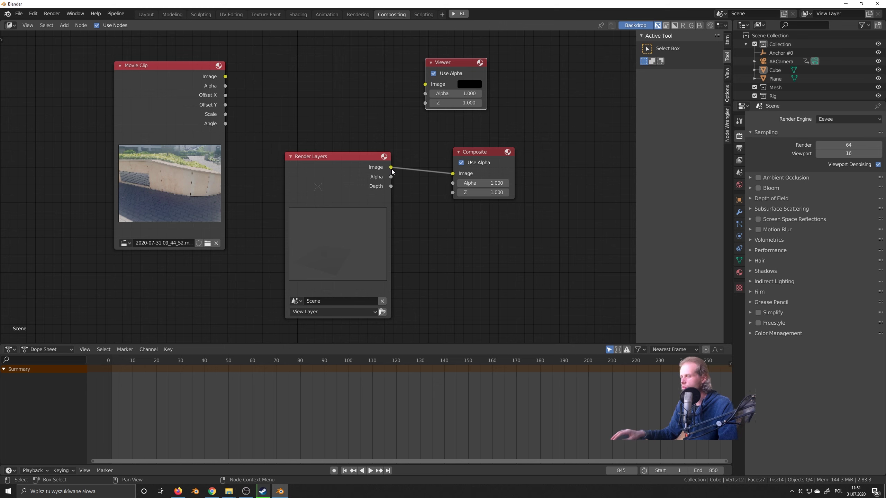
{"action": "left_click_drag", "start_coordinate": [391, 168], "coordinate": [425, 85]}
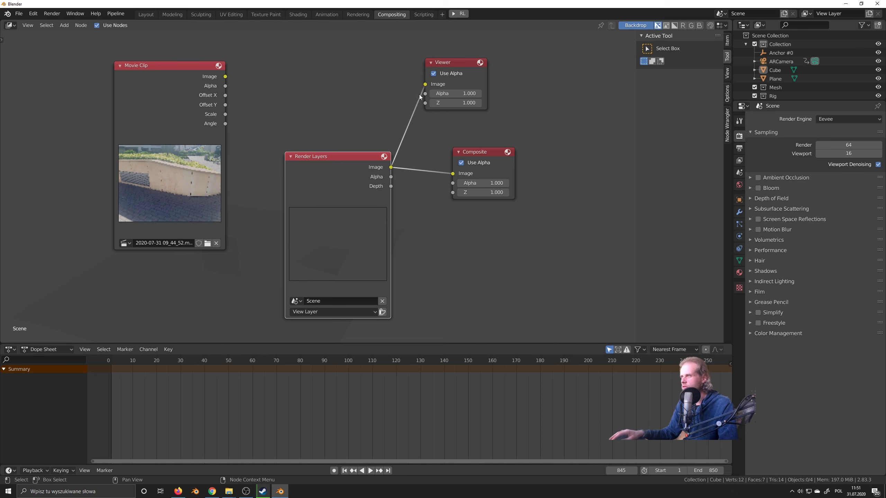
{"action": "left_click_drag", "start_coordinate": [426, 84], "coordinate": [396, 134]}
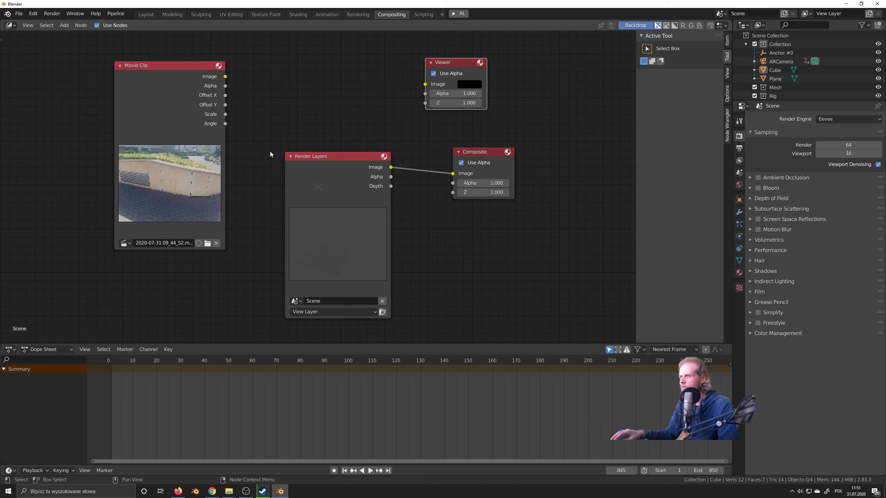
Step: Place the Render Layers node beneath the Movie Clip node and shift Composite aside
{"action": "left_click_drag", "start_coordinate": [307, 157], "coordinate": [283, 193]}
{"action": "left_click_drag", "start_coordinate": [471, 152], "coordinate": [475, 182]}
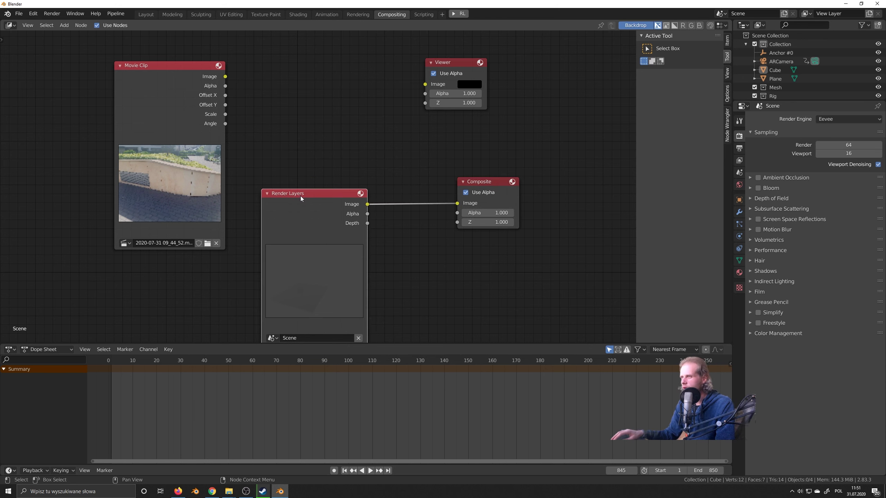
{"action": "left_click_drag", "start_coordinate": [293, 200], "coordinate": [158, 273]}
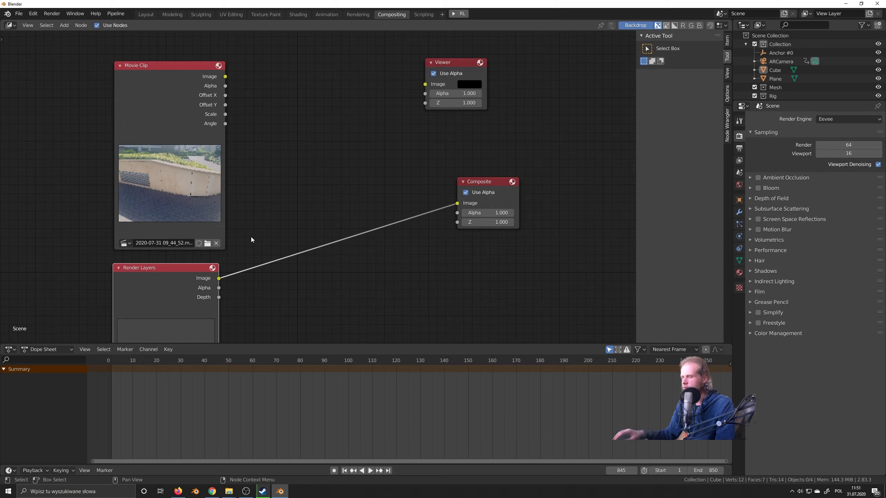
{"action": "scroll", "coordinate": [210, 113], "scroll_direction": "down", "scroll_amount": 2}
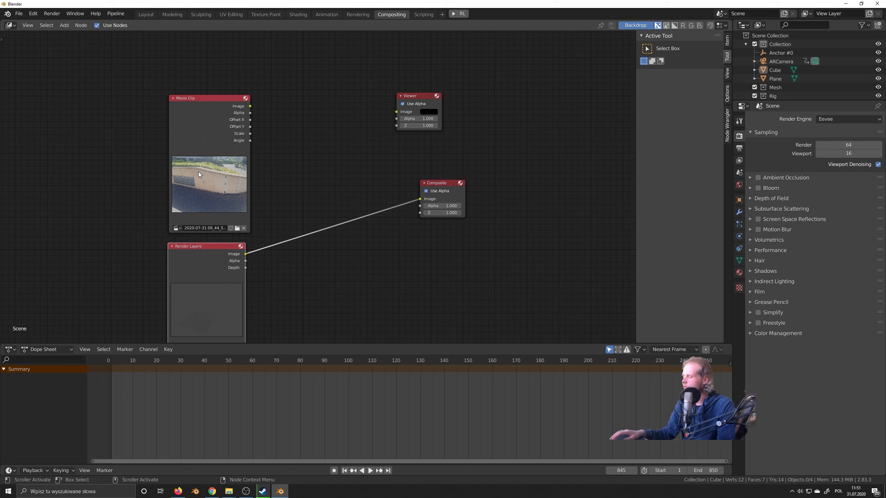
Step: Add an Alpha Over node by searching 'ove' and position it between the input nodes
{"action": "left_click", "coordinate": [290, 152]}
{"action": "key", "text": "shift+a"}
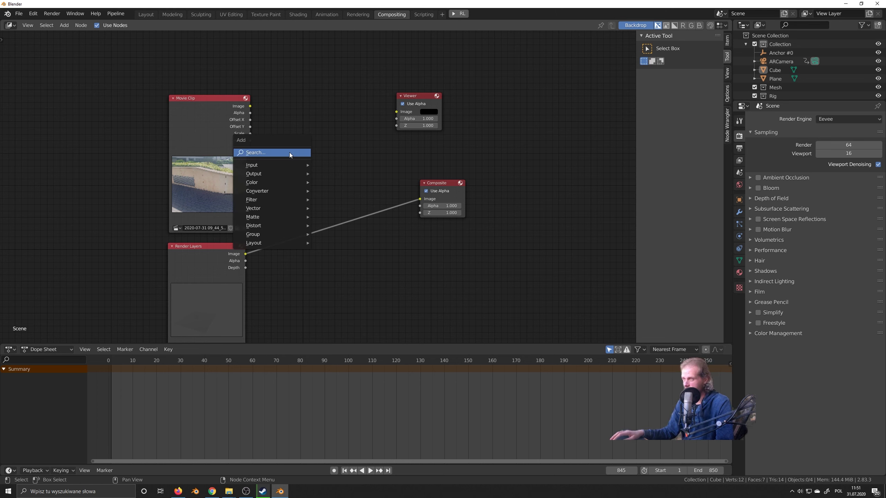
{"action": "left_click", "coordinate": [289, 153]}
{"action": "type", "text": "ove"}
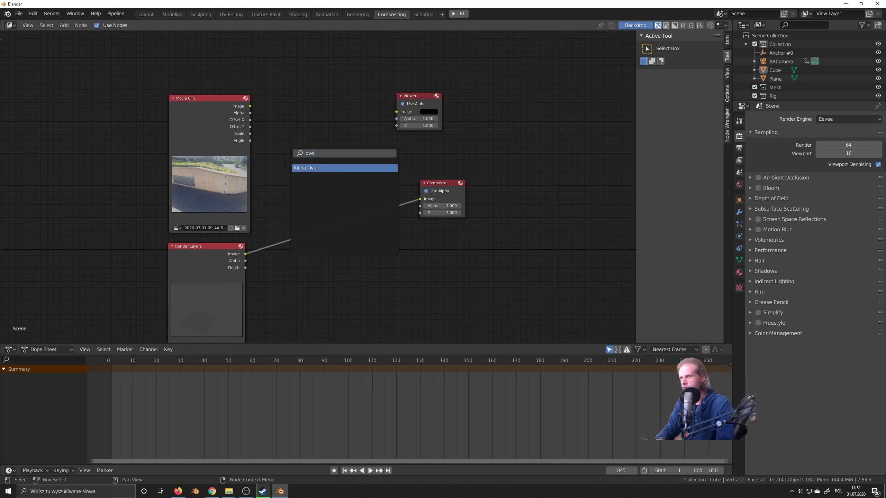
{"action": "key", "text": "Return"}
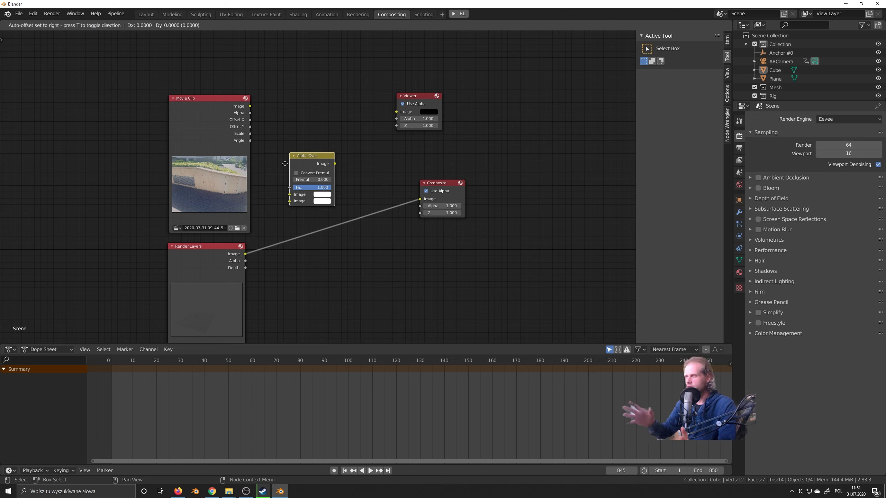
{"action": "left_click", "coordinate": [303, 156]}
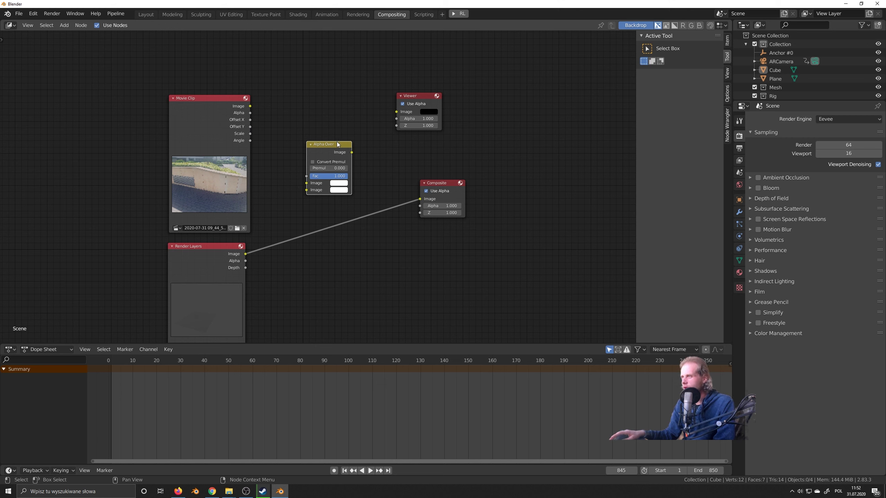
{"action": "left_click_drag", "start_coordinate": [335, 145], "coordinate": [308, 113]}
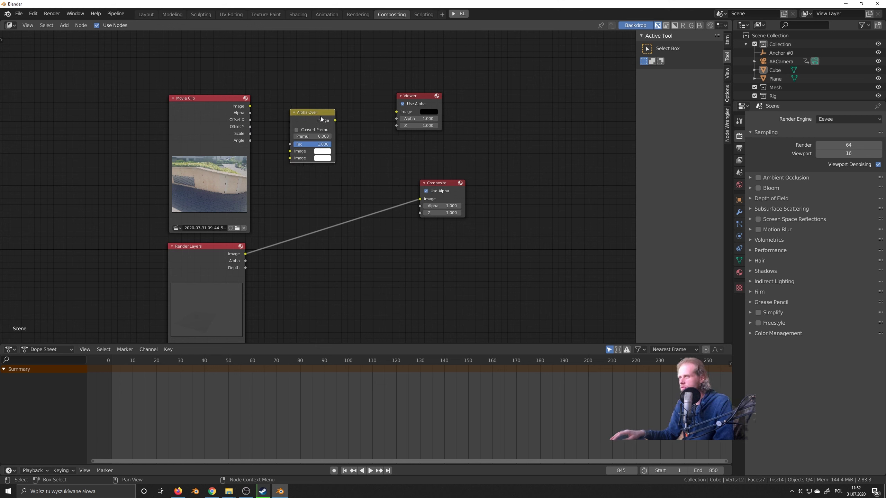
Step: Wire Movie Clip and Render Layers images into Alpha Over, and its output to Viewer and Composite
{"action": "left_click_drag", "start_coordinate": [250, 107], "coordinate": [261, 120]}
{"action": "left_click_drag", "start_coordinate": [290, 154], "coordinate": [290, 152]}
{"action": "left_click_drag", "start_coordinate": [246, 254], "coordinate": [291, 159]}
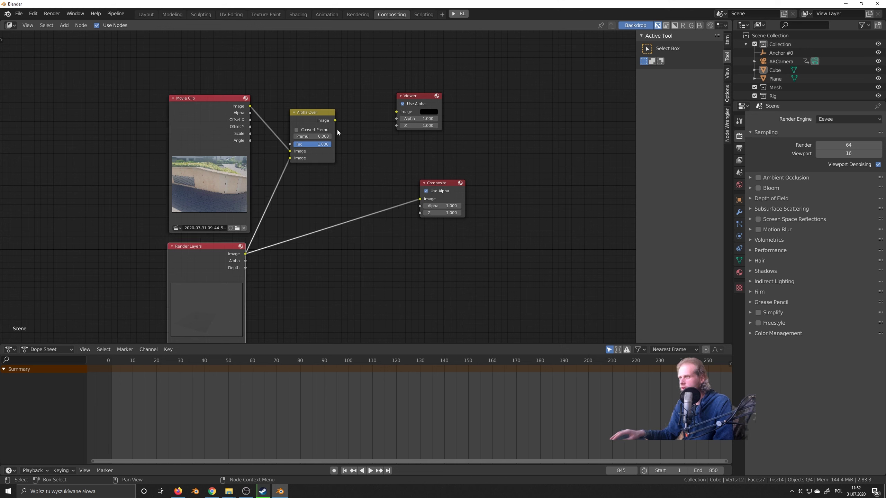
{"action": "left_click_drag", "start_coordinate": [335, 121], "coordinate": [398, 112]}
{"action": "scroll", "coordinate": [240, 237], "scroll_direction": "down", "scroll_amount": 2}
{"action": "middle_click_drag", "start_coordinate": [251, 215], "coordinate": [309, 185]}
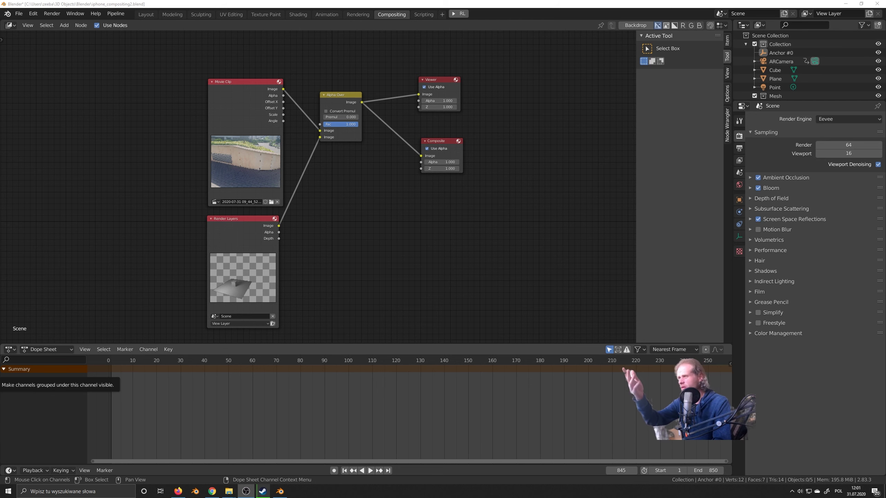
Step: Turn on the Backdrop and render frame 845 showing the cube and plane over the footage
{"action": "scroll", "coordinate": [270, 183], "scroll_direction": "up", "scroll_amount": 2}
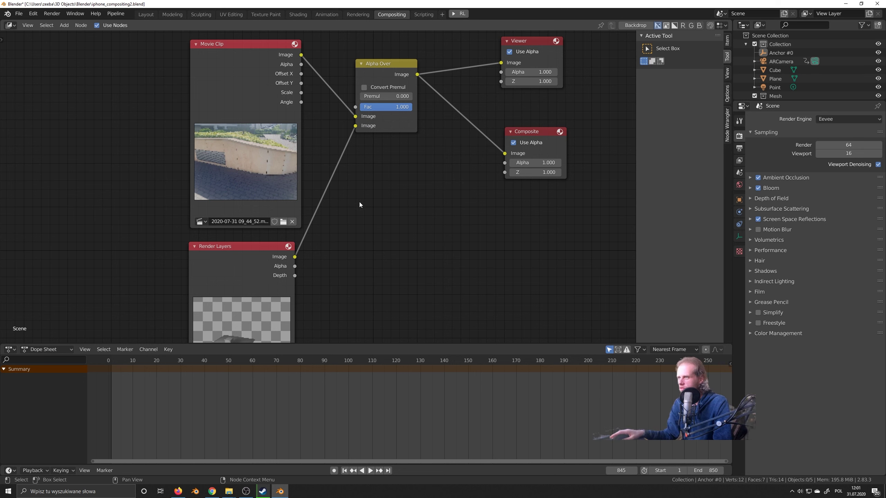
{"action": "middle_click_drag", "start_coordinate": [360, 211], "coordinate": [377, 181]}
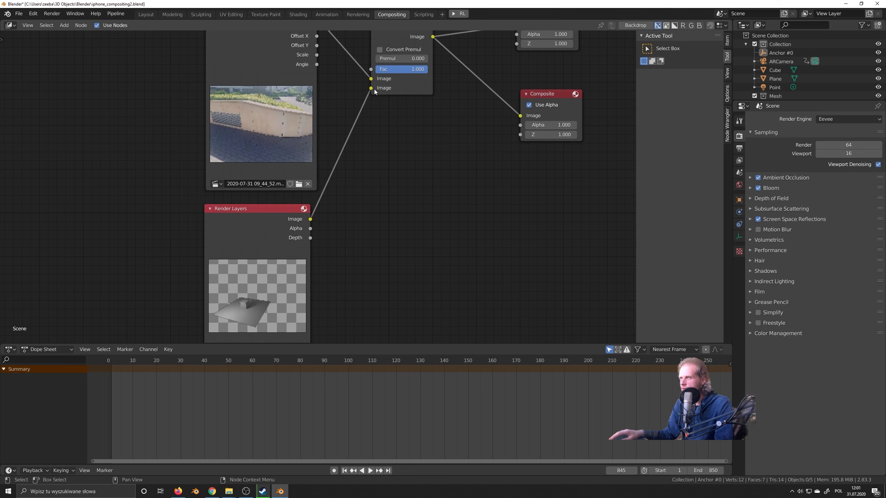
{"action": "middle_click_drag", "start_coordinate": [224, 227], "coordinate": [175, 295]}
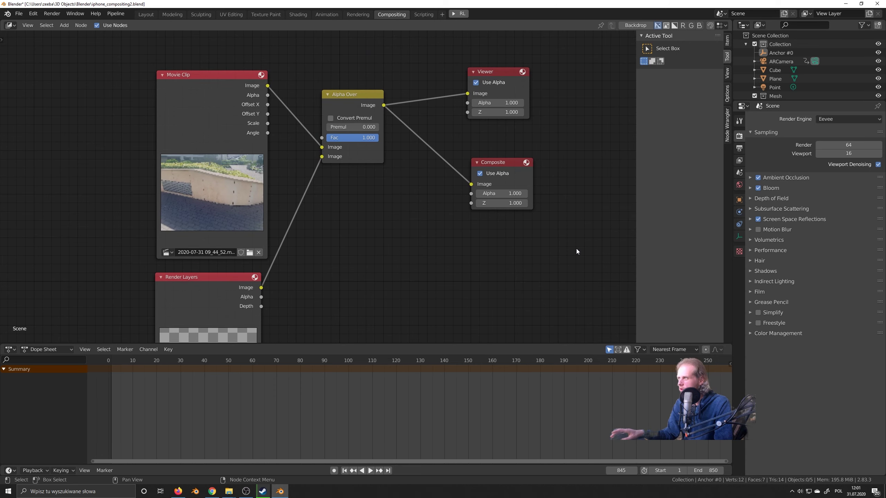
{"action": "left_click", "coordinate": [626, 26]}
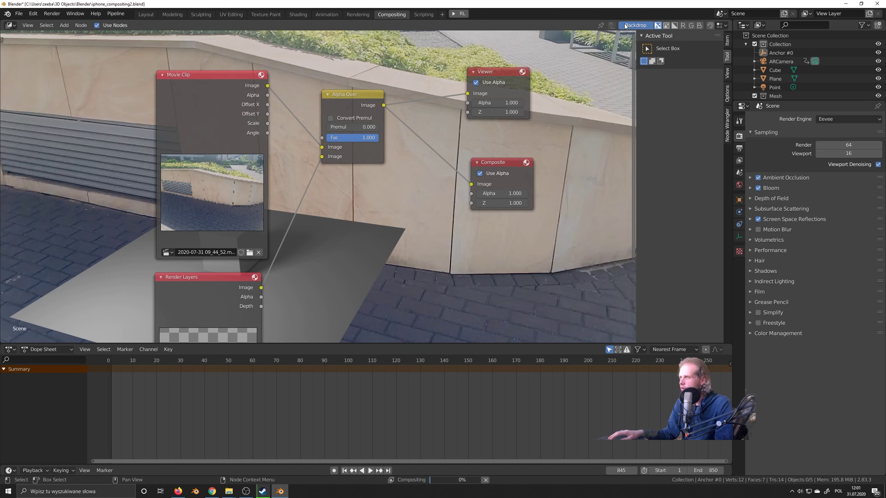
{"action": "middle_click_drag", "start_coordinate": [337, 227], "coordinate": [364, 214]}
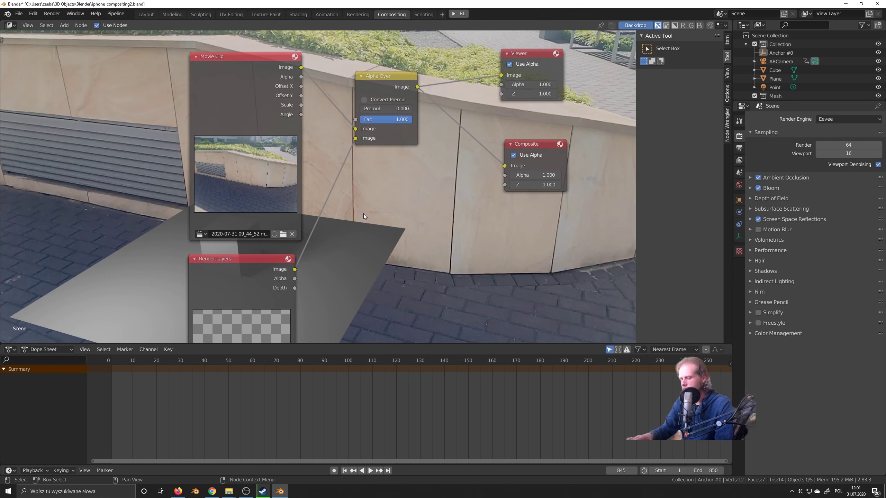
{"action": "key", "text": "F12"}
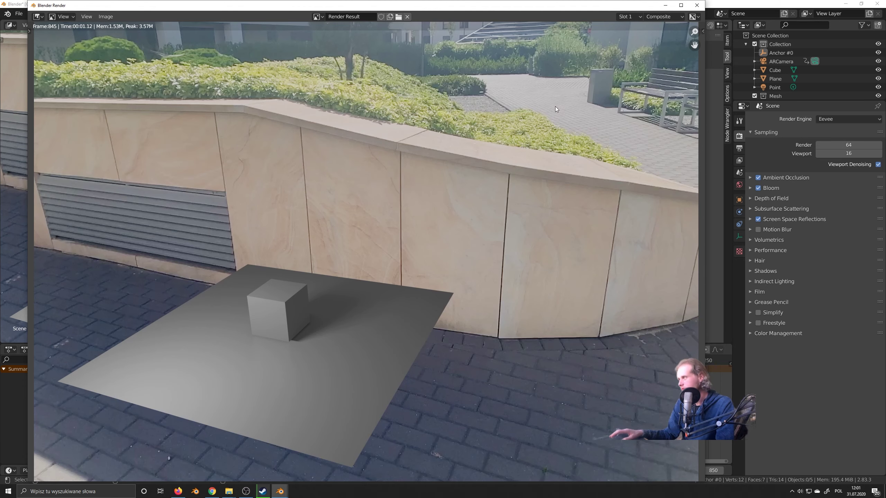
{"action": "left_click", "coordinate": [696, 5]}
Step: Back in Layout, move the cube vertically with G Z to adjust its height on the plane
{"action": "left_click", "coordinate": [146, 14]}
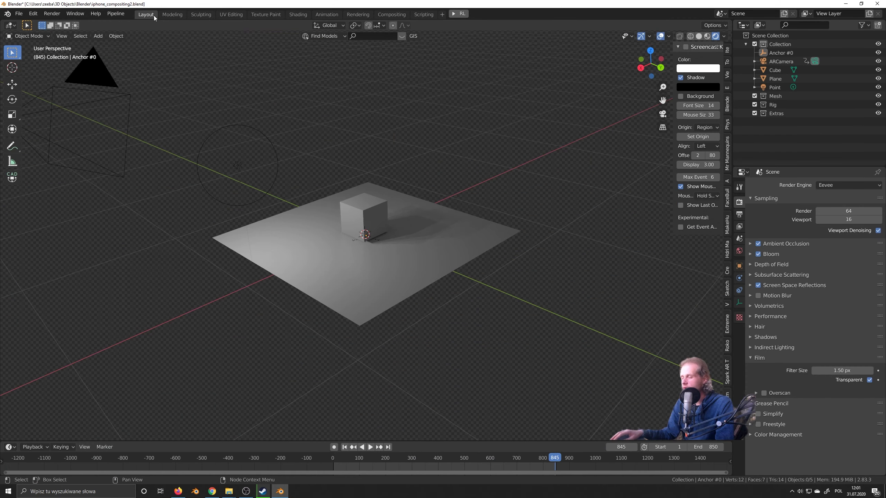
{"action": "scroll", "coordinate": [384, 210], "scroll_direction": "up", "scroll_amount": 5}
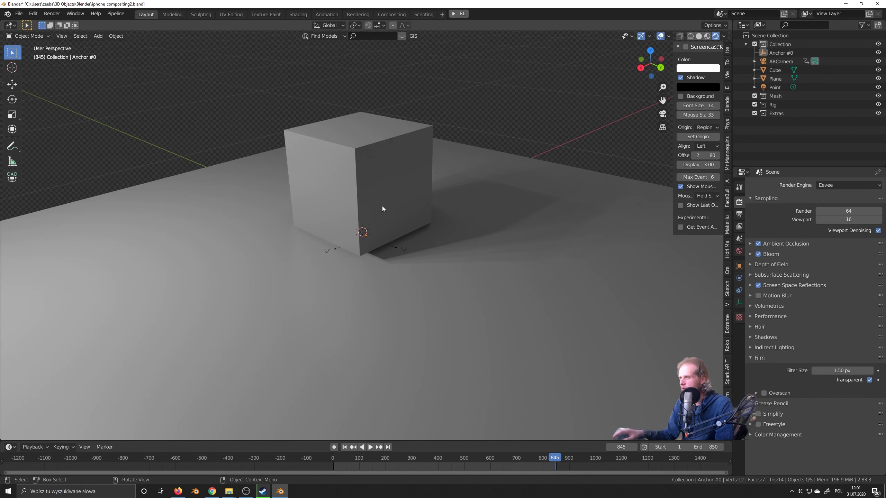
{"action": "middle_click_drag", "start_coordinate": [383, 208], "coordinate": [369, 238]}
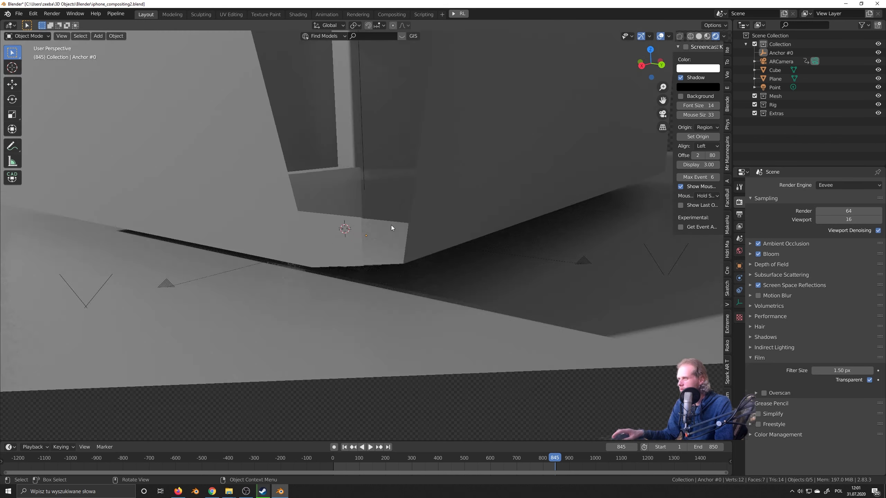
{"action": "middle_click_drag", "start_coordinate": [322, 208], "coordinate": [356, 213]}
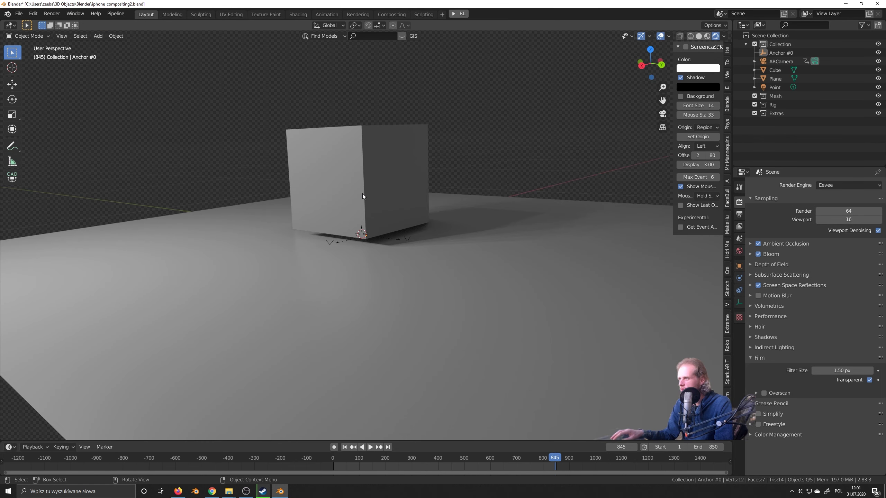
{"action": "left_click", "coordinate": [363, 196]}
{"action": "key", "text": "g"}
{"action": "key", "text": "z"}
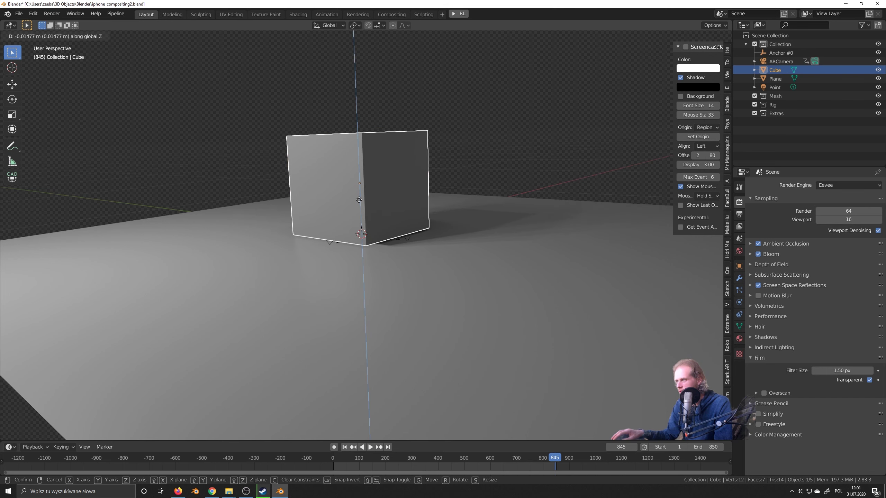
{"action": "left_click", "coordinate": [356, 198]}
Step: Refine the cube's vertical position with a second Z-axis move from another view angle
{"action": "left_click", "coordinate": [445, 132]}
{"action": "middle_click_drag", "start_coordinate": [445, 133], "coordinate": [316, 188]}
{"action": "scroll", "coordinate": [316, 189], "scroll_direction": "up", "scroll_amount": 5}
{"action": "left_click", "coordinate": [454, 144]}
{"action": "key", "text": "g"}
{"action": "key", "text": "z"}
{"action": "left_click", "coordinate": [472, 144]}
{"action": "scroll", "coordinate": [473, 146], "scroll_direction": "down", "scroll_amount": 5}
{"action": "middle_click_drag", "start_coordinate": [407, 172], "coordinate": [441, 269]}
{"action": "left_click", "coordinate": [474, 158]}
{"action": "scroll", "coordinate": [458, 159], "scroll_direction": "down", "scroll_amount": 5}
Step: Scale the floor plane along X to about 0.74 of its width, then view through the camera
{"action": "left_click", "coordinate": [414, 263]}
{"action": "key", "text": "s"}
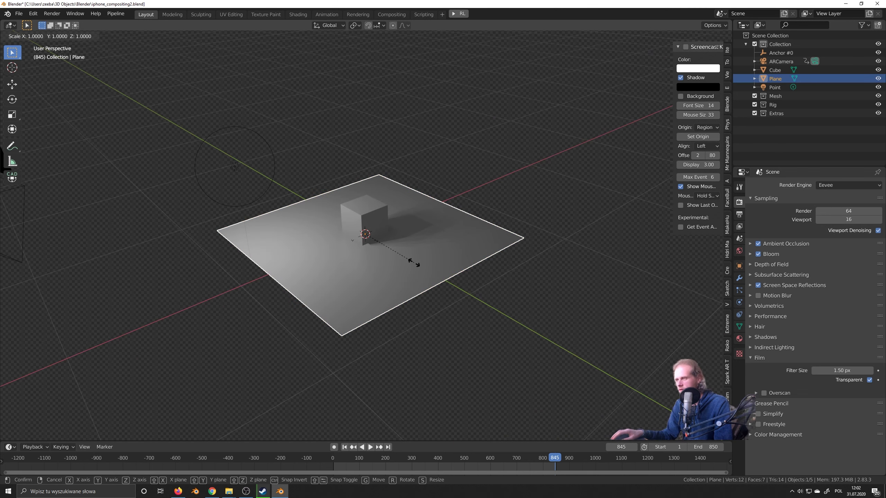
{"action": "key", "text": "x"}
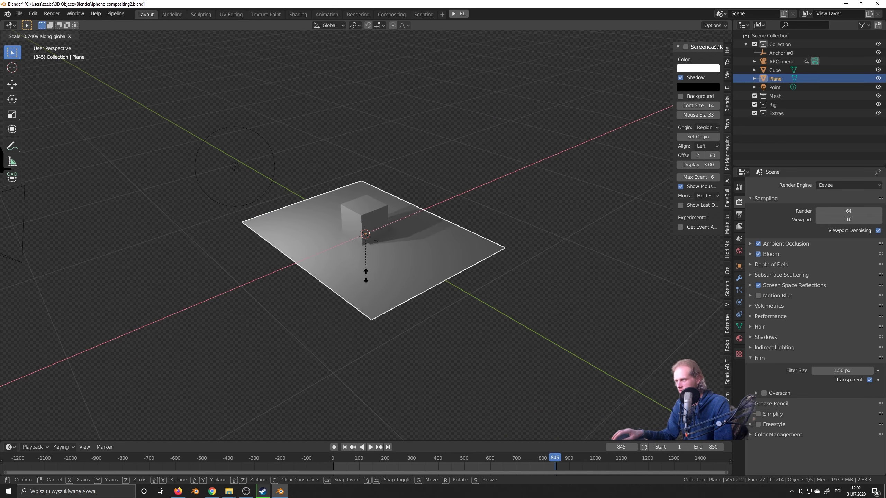
{"action": "left_click", "coordinate": [349, 280]}
{"action": "middle_click_drag", "start_coordinate": [342, 282], "coordinate": [282, 293]}
{"action": "key", "text": "KP_0"}
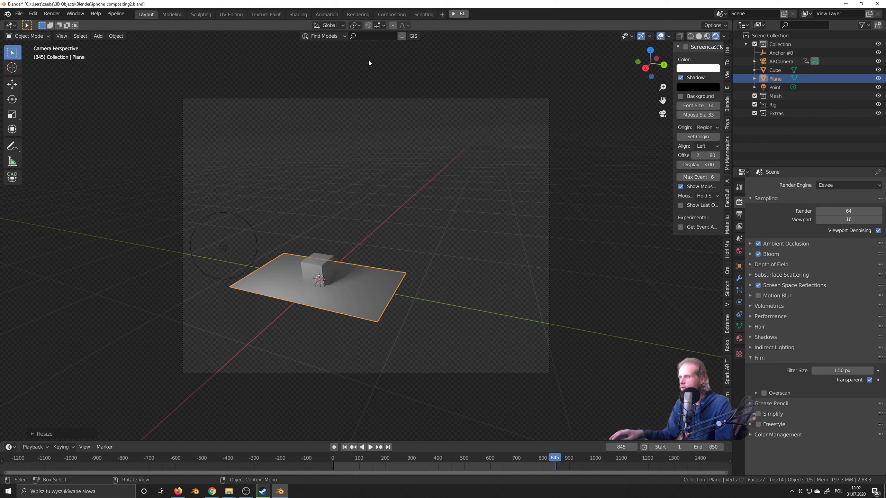
{"action": "left_click", "coordinate": [392, 14]}
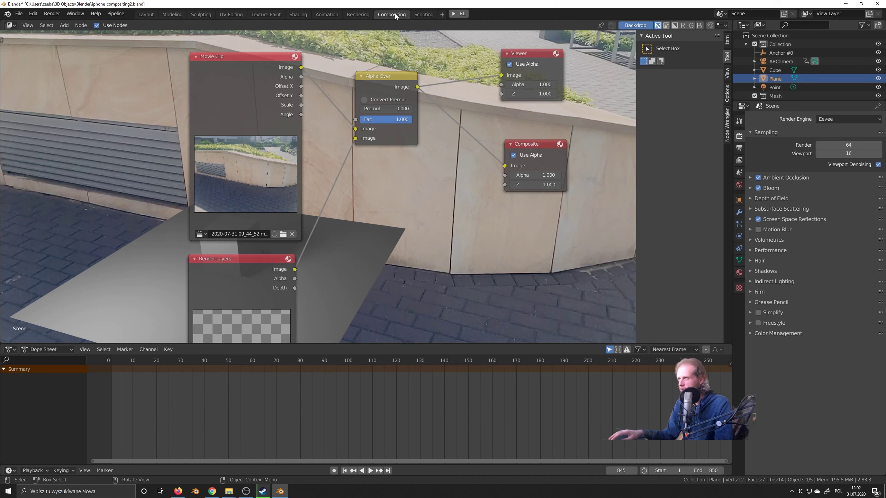
{"action": "middle_click_drag", "start_coordinate": [274, 140], "coordinate": [290, 138]}
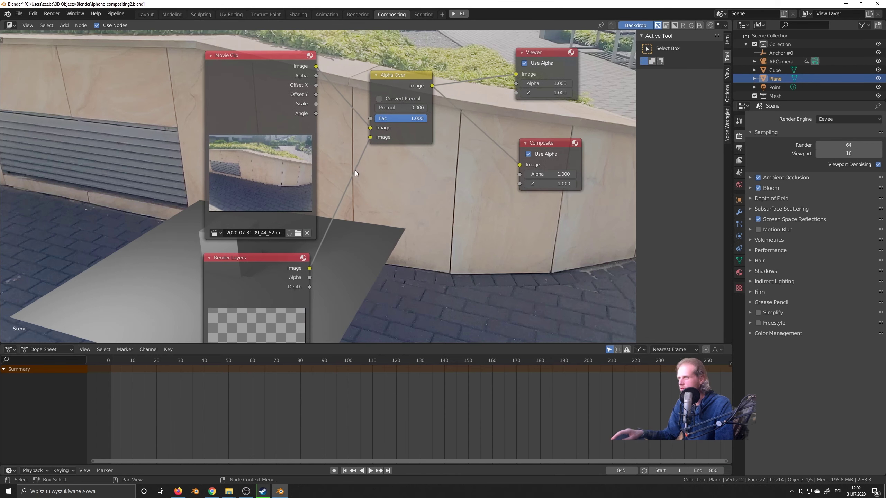
{"action": "scroll", "coordinate": [355, 172], "scroll_direction": "down", "scroll_amount": 3}
{"action": "middle_click_drag", "start_coordinate": [355, 173], "coordinate": [468, 208]}
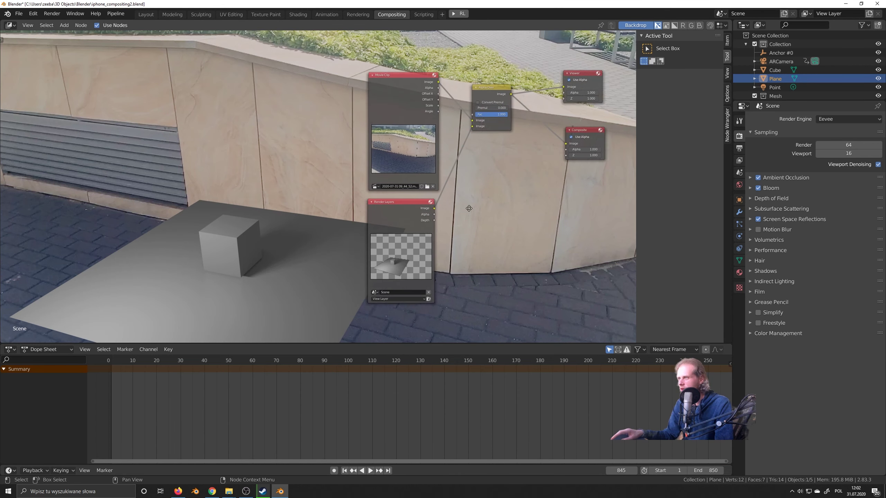
{"action": "left_click", "coordinate": [146, 14]}
Step: Duplicate the plane, rotate it 90° on X, and move it up to stand at the floor's back edge
{"action": "key", "text": "KP_0"}
{"action": "key", "text": "KP_0"}
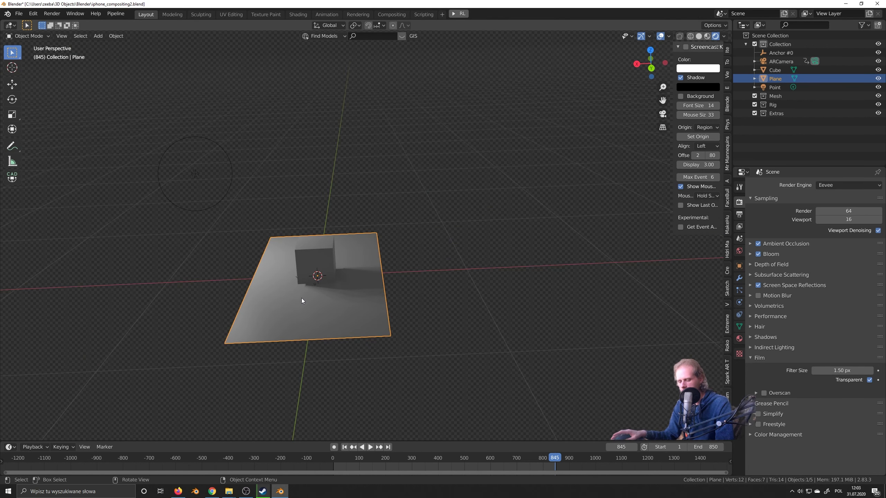
{"action": "key", "text": "shift+d"}
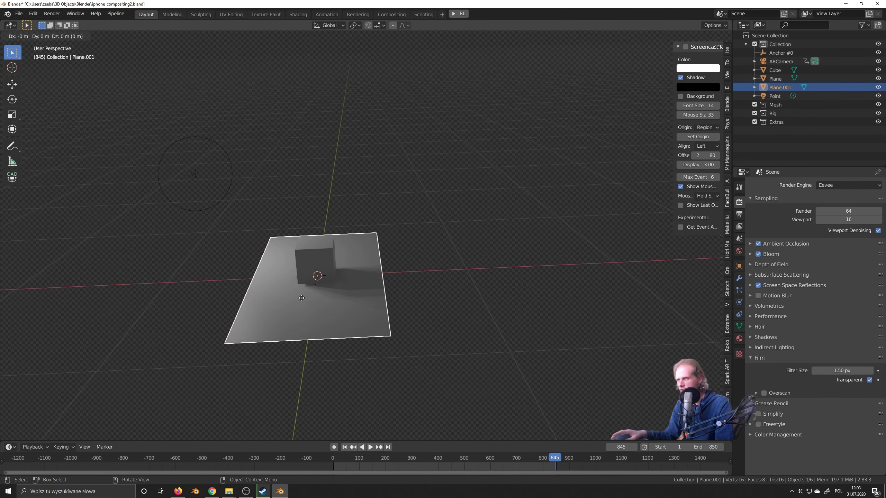
{"action": "left_click", "coordinate": [301, 298]}
{"action": "key", "text": "r"}
{"action": "key", "text": "x"}
{"action": "key", "text": "9"}
{"action": "key", "text": "0"}
{"action": "key", "text": "Return"}
{"action": "key", "text": "g"}
{"action": "key", "text": "z"}
{"action": "left_click", "coordinate": [439, 244]}
Step: Deselect the new wall and expand the Eevee Shadows settings in Render Properties
{"action": "middle_click_drag", "start_coordinate": [439, 244], "coordinate": [317, 270]}
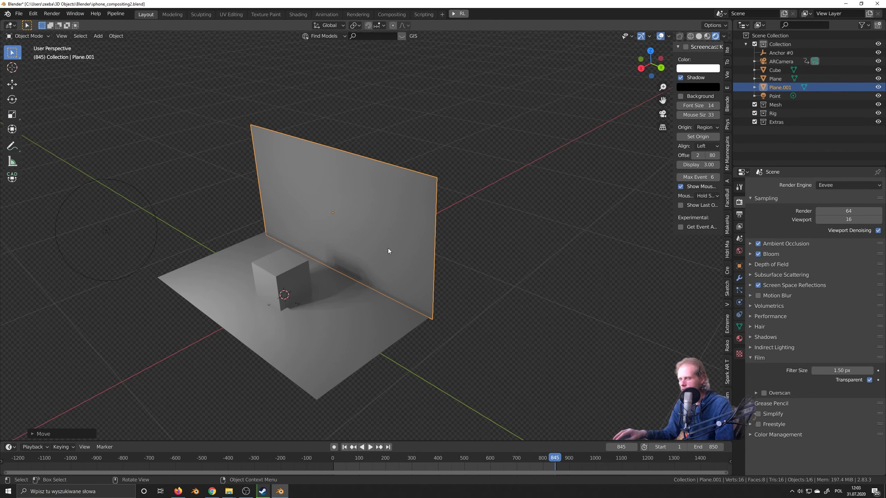
{"action": "key", "text": "alt+a"}
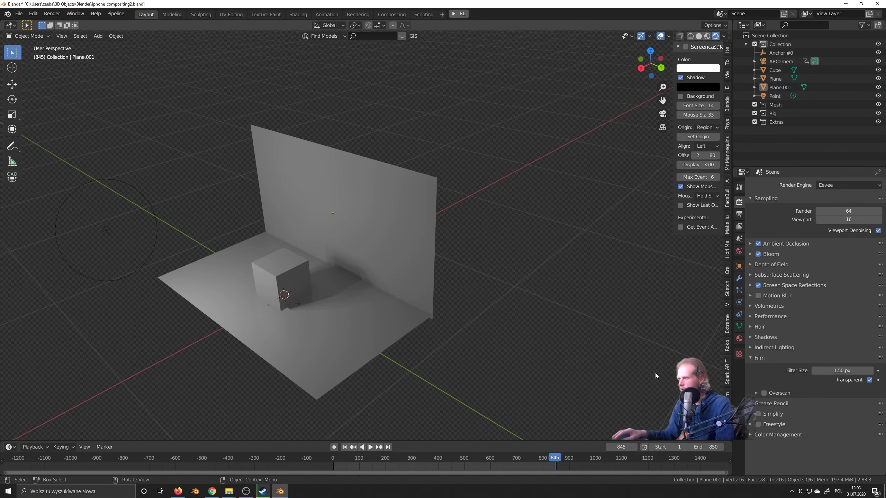
{"action": "scroll", "coordinate": [654, 373], "scroll_direction": "up", "scroll_amount": 5}
{"action": "left_click", "coordinate": [766, 336]}
{"action": "left_click", "coordinate": [842, 349]}
Step: Set shadow Cube Size and Cascade Size to 128 px and inspect the wall shadow
{"action": "left_click", "coordinate": [801, 397]}
{"action": "left_click", "coordinate": [823, 350]}
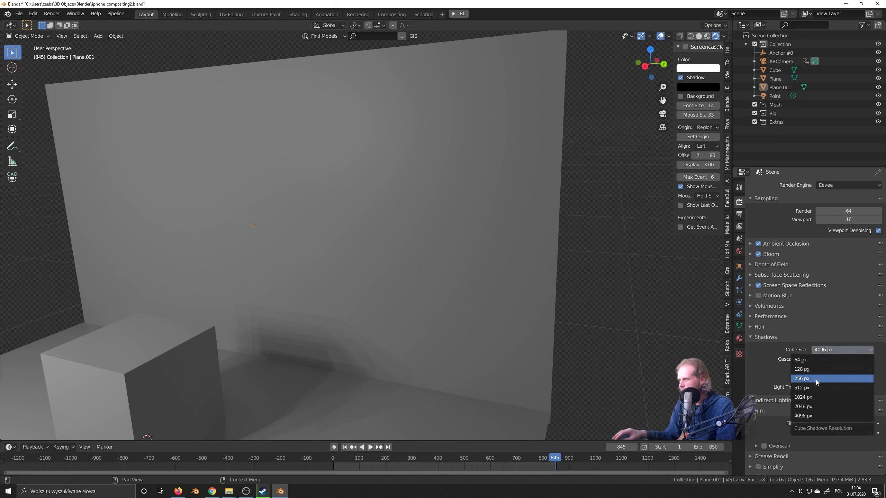
{"action": "left_click", "coordinate": [813, 369]}
{"action": "left_click", "coordinate": [814, 359]}
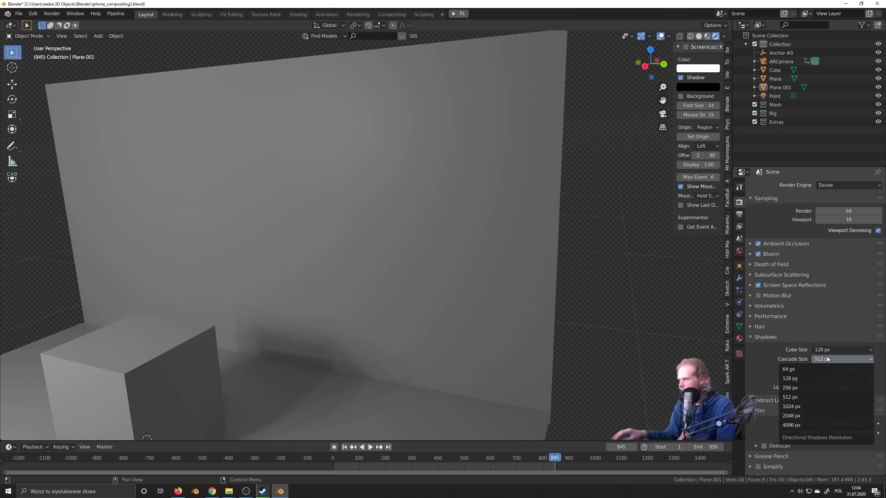
{"action": "left_click", "coordinate": [813, 378]}
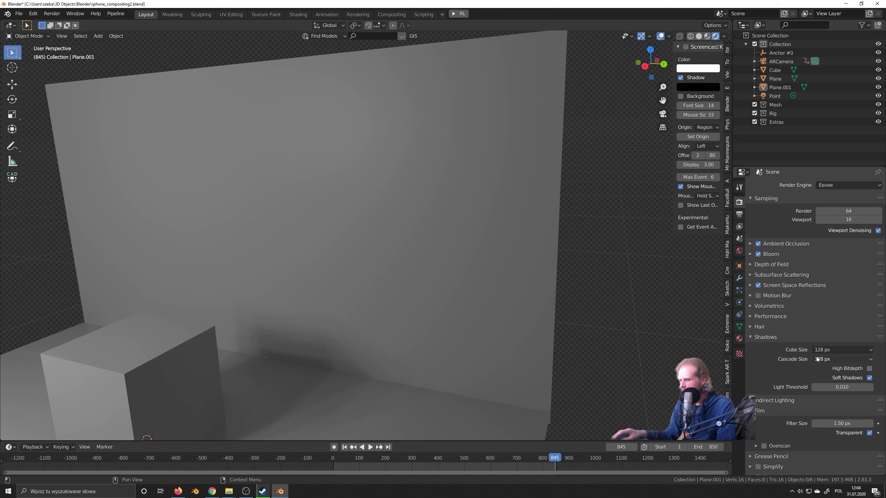
{"action": "middle_click_drag", "start_coordinate": [359, 312], "coordinate": [360, 328]}
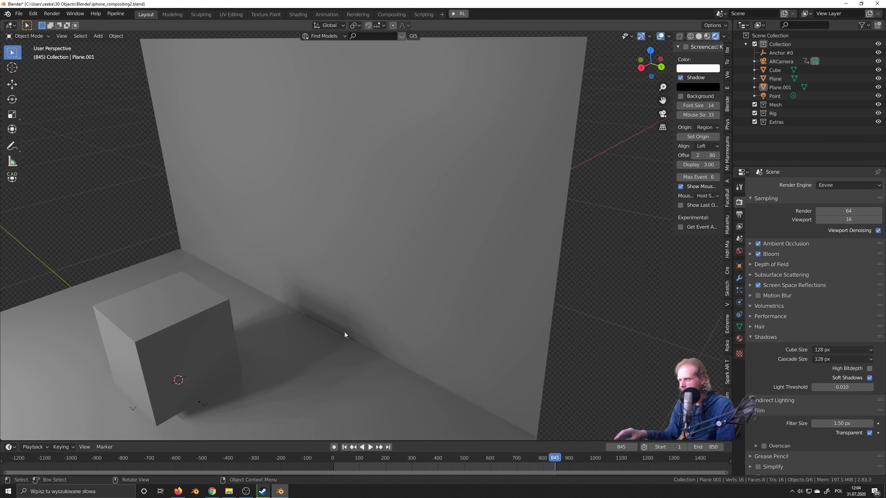
{"action": "scroll", "coordinate": [493, 364], "scroll_direction": "down", "scroll_amount": 5}
Step: Try 64 px for both shadow Cube Size and Cascade Size
{"action": "left_click", "coordinate": [813, 349]}
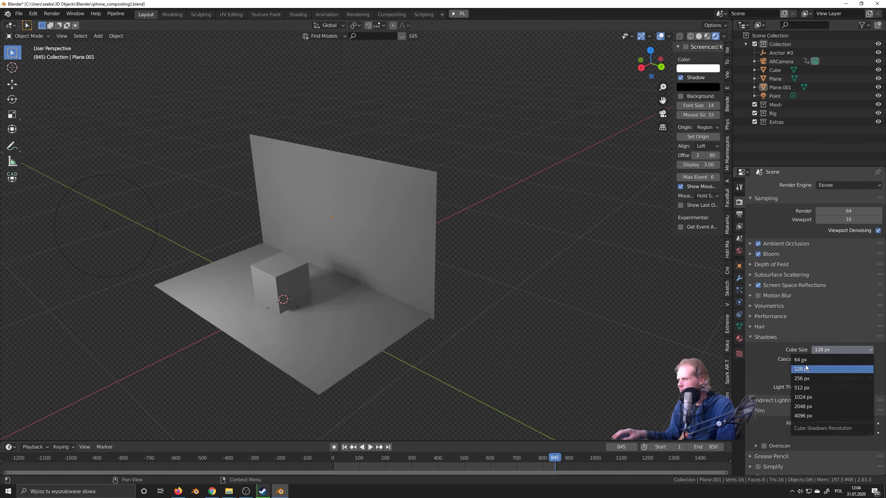
{"action": "left_click", "coordinate": [801, 360]}
{"action": "left_click", "coordinate": [816, 359]}
{"action": "left_click", "coordinate": [789, 366]}
{"action": "scroll", "coordinate": [363, 300], "scroll_direction": "up", "scroll_amount": 6}
{"action": "scroll", "coordinate": [355, 314], "scroll_direction": "down", "scroll_amount": 2}
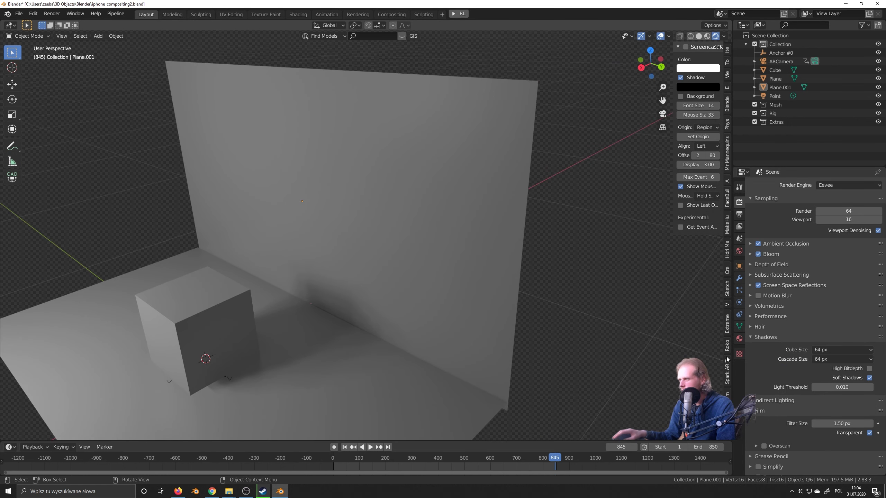
Step: Try 1024 px for both shadow Cube Size and Cascade Size
{"action": "left_click", "coordinate": [820, 350]}
{"action": "left_click", "coordinate": [814, 397]}
{"action": "left_click", "coordinate": [825, 360]}
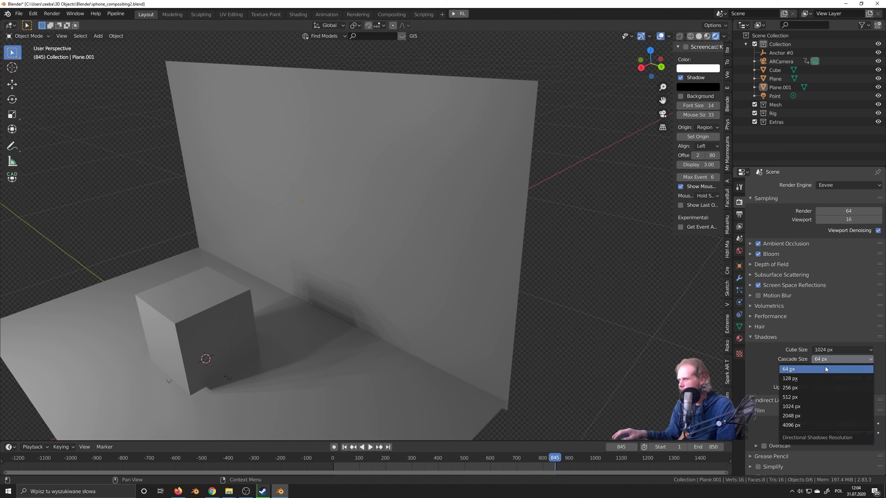
{"action": "left_click", "coordinate": [812, 406]}
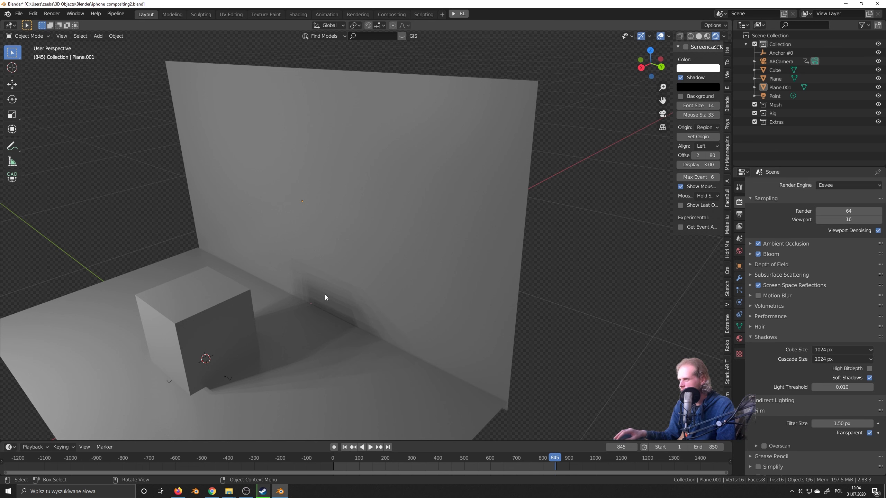
Step: Settle on 128 px for cube and cascade shadow sizes and enable High Bitdepth
{"action": "left_click", "coordinate": [820, 350]}
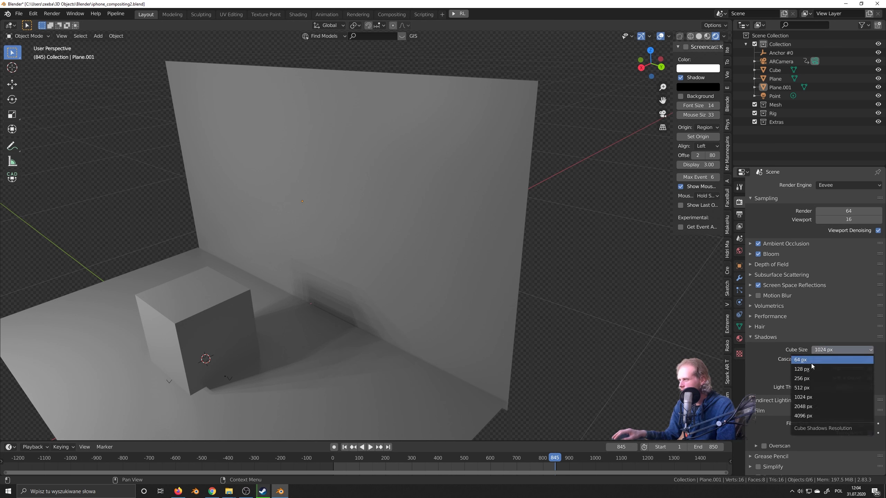
{"action": "left_click", "coordinate": [811, 365]}
{"action": "left_click", "coordinate": [831, 360]}
{"action": "left_click", "coordinate": [815, 377]}
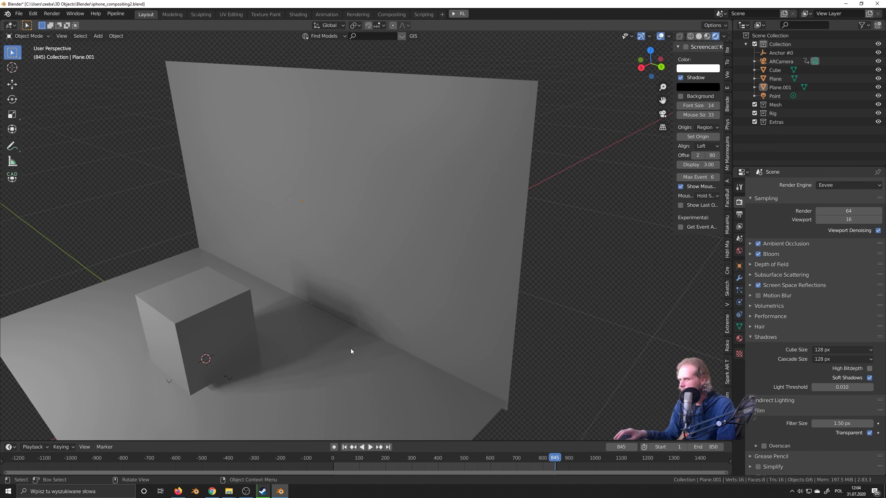
{"action": "middle_click_drag", "start_coordinate": [340, 362], "coordinate": [405, 332]}
{"action": "scroll", "coordinate": [362, 346], "scroll_direction": "down", "scroll_amount": 4}
{"action": "scroll", "coordinate": [431, 340], "scroll_direction": "up", "scroll_amount": 3}
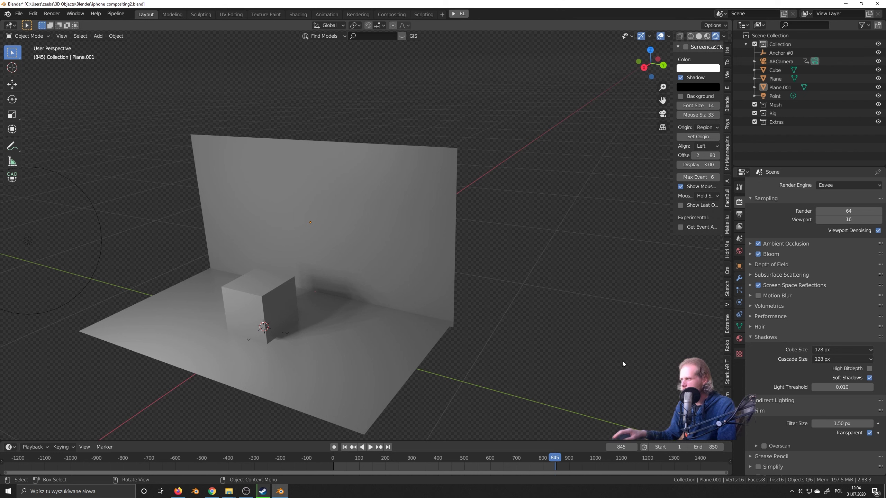
{"action": "left_click", "coordinate": [869, 369]}
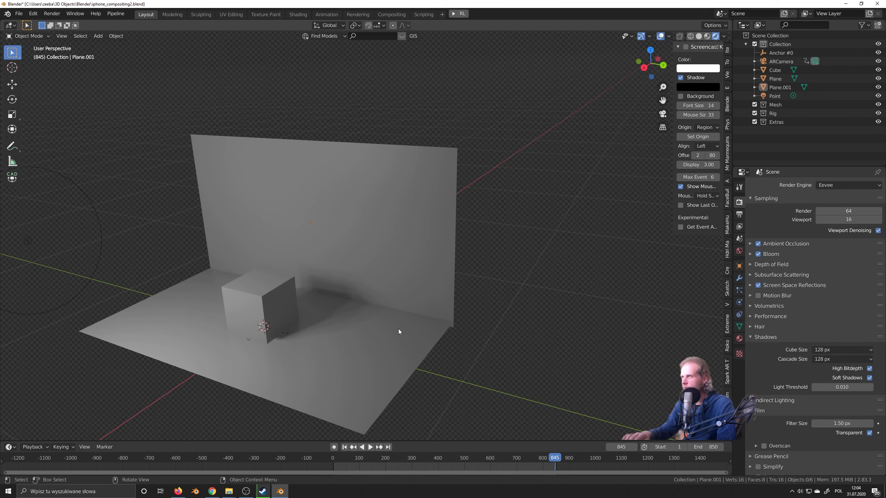
Step: Play the tracked camera animation in camera view and stop it at frame 427
{"action": "key", "text": "KP_0"}
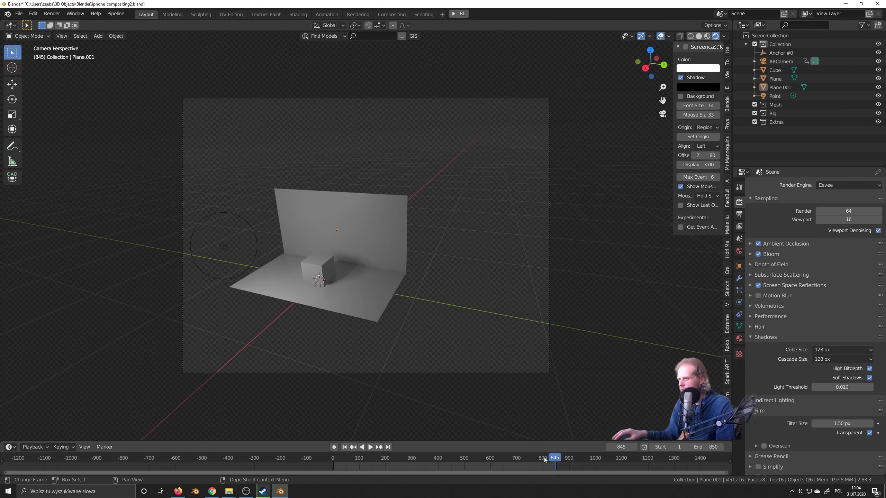
{"action": "key", "text": "space"}
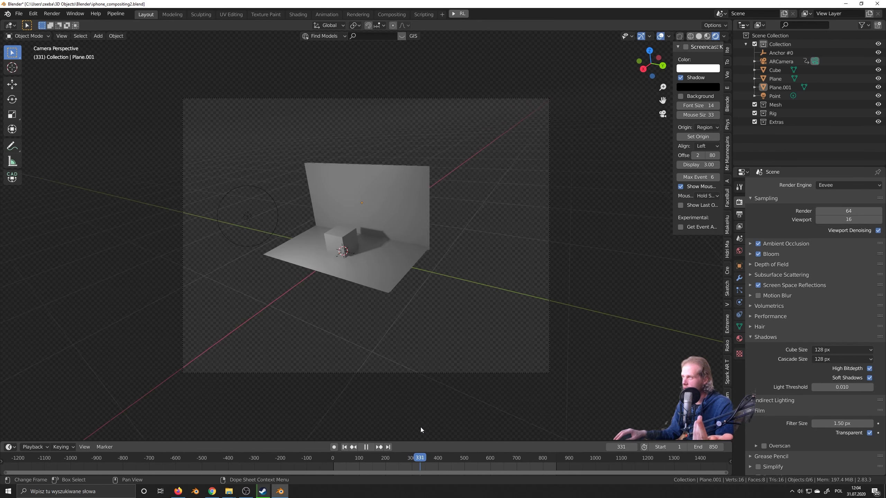
{"action": "key", "text": "space"}
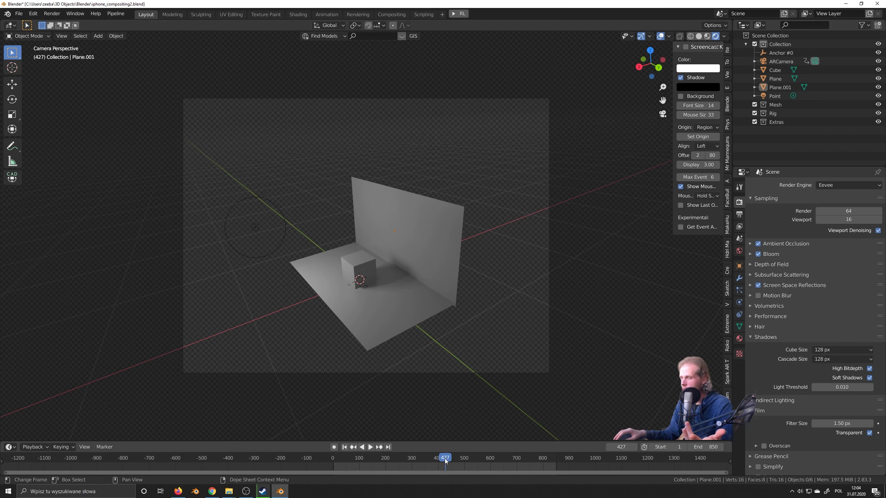
Step: Render frame 427 from the Compositing workspace, close the render, and return to Layout
{"action": "left_click", "coordinate": [391, 13]}
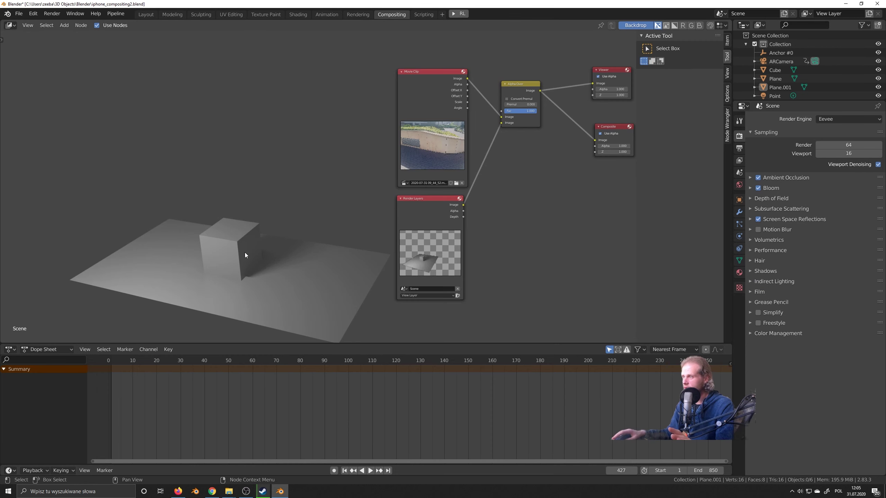
{"action": "key", "text": "F12"}
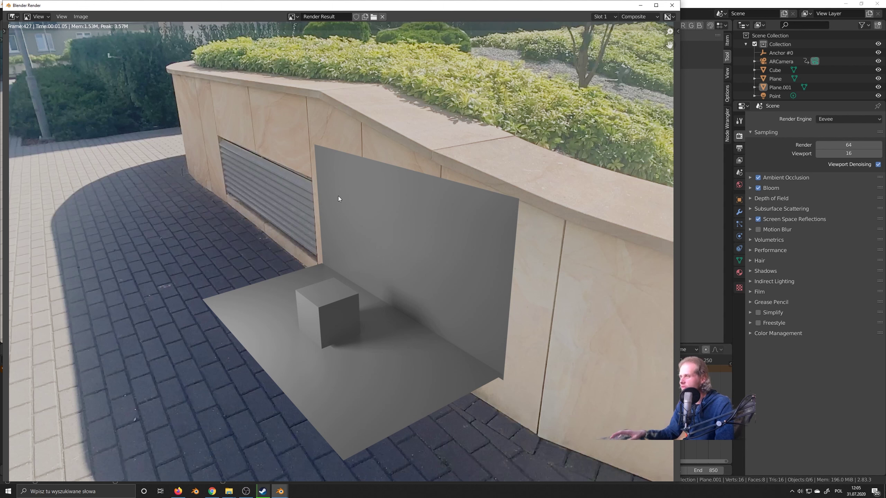
{"action": "left_click", "coordinate": [671, 4]}
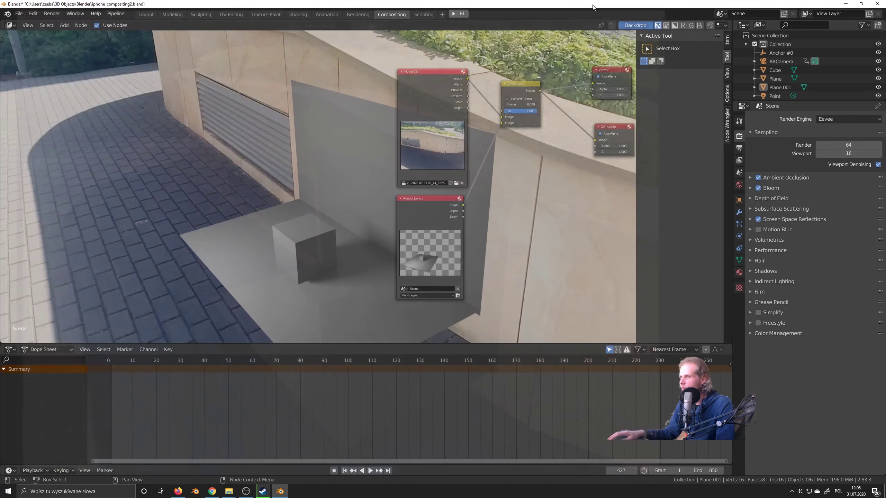
{"action": "left_click", "coordinate": [146, 14]}
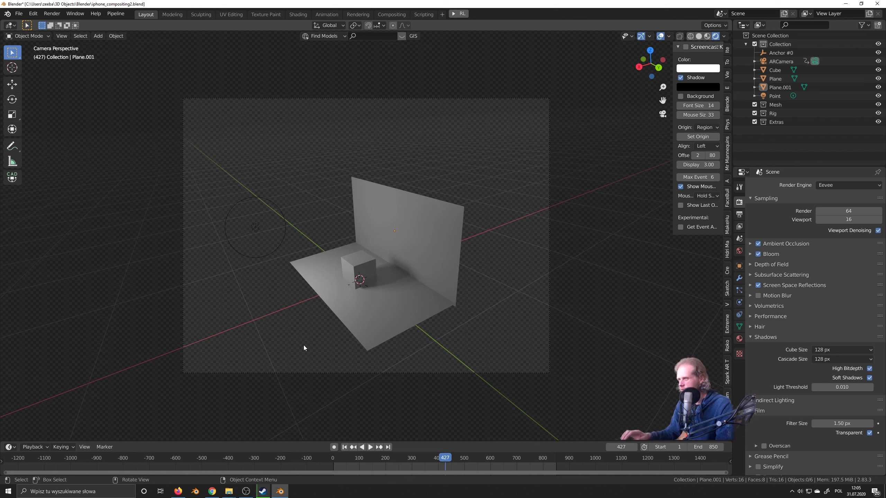
Step: Select the cube and frame it close up in the viewport
{"action": "left_click", "coordinate": [368, 281]}
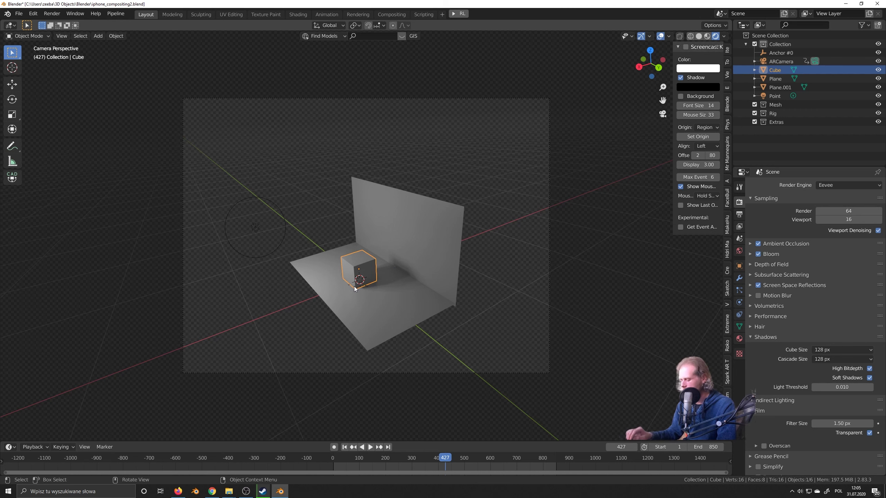
{"action": "key", "text": "KP_Decimal"}
{"action": "middle_click_drag", "start_coordinate": [330, 316], "coordinate": [393, 356]}
Step: Orbit and zoom around the floor, wall and cube to inspect them from several angles
{"action": "left_click", "coordinate": [403, 367]}
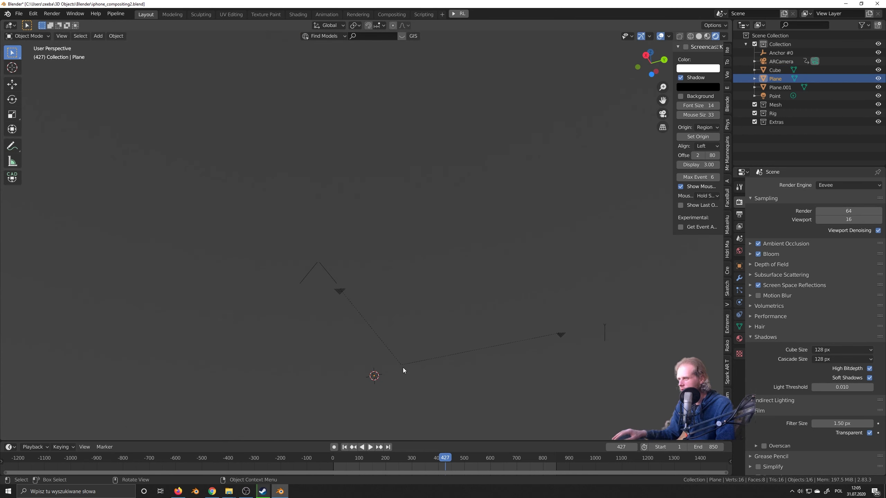
{"action": "left_click", "coordinate": [401, 365]}
{"action": "middle_click_drag", "start_coordinate": [436, 327], "coordinate": [370, 269]}
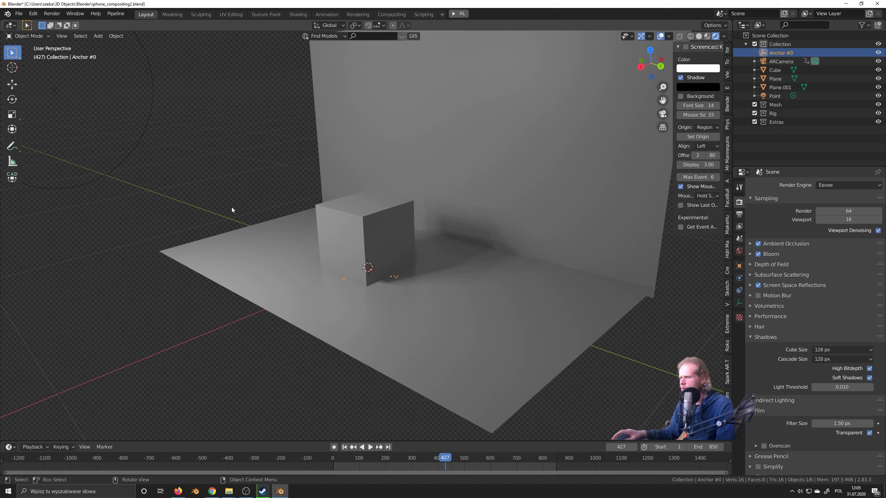
{"action": "scroll", "coordinate": [355, 249], "scroll_direction": "down", "scroll_amount": 2}
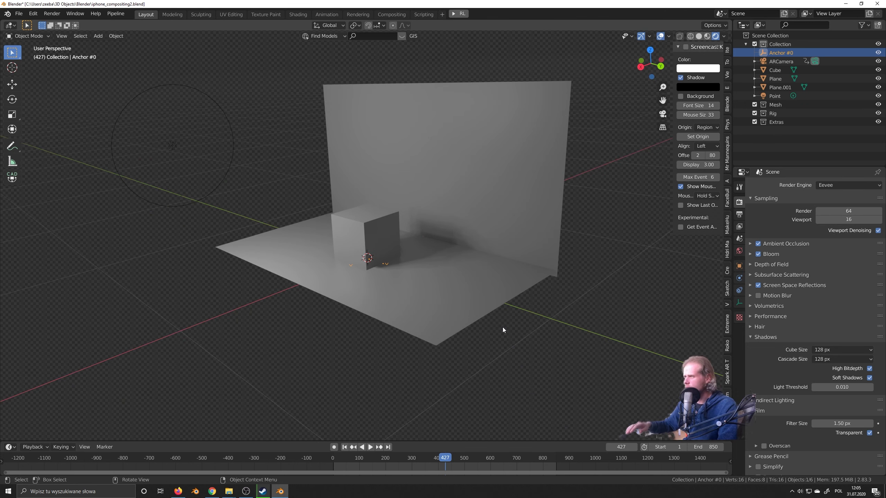
{"action": "middle_click_drag", "start_coordinate": [420, 286], "coordinate": [389, 292]}
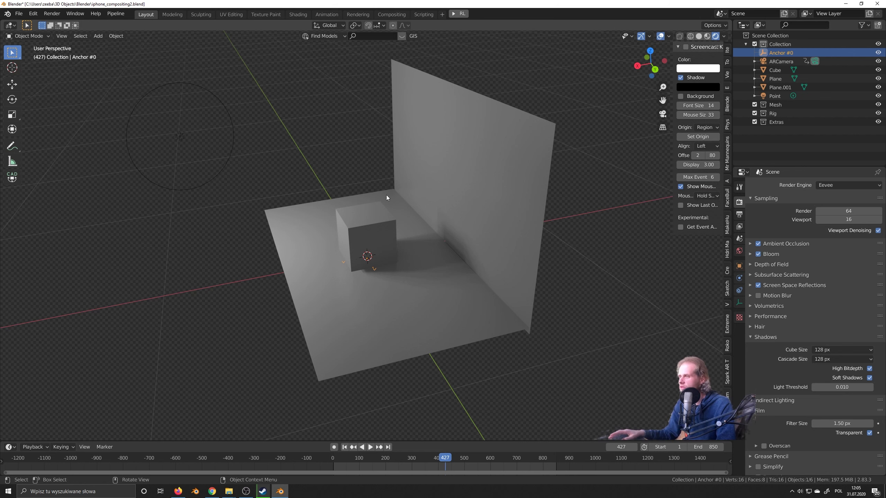
{"action": "middle_click_drag", "start_coordinate": [360, 200], "coordinate": [335, 271]}
{"action": "scroll", "coordinate": [384, 240], "scroll_direction": "up", "scroll_amount": 5}
{"action": "scroll", "coordinate": [386, 271], "scroll_direction": "down", "scroll_amount": 5}
{"action": "scroll", "coordinate": [384, 245], "scroll_direction": "down", "scroll_amount": 4}
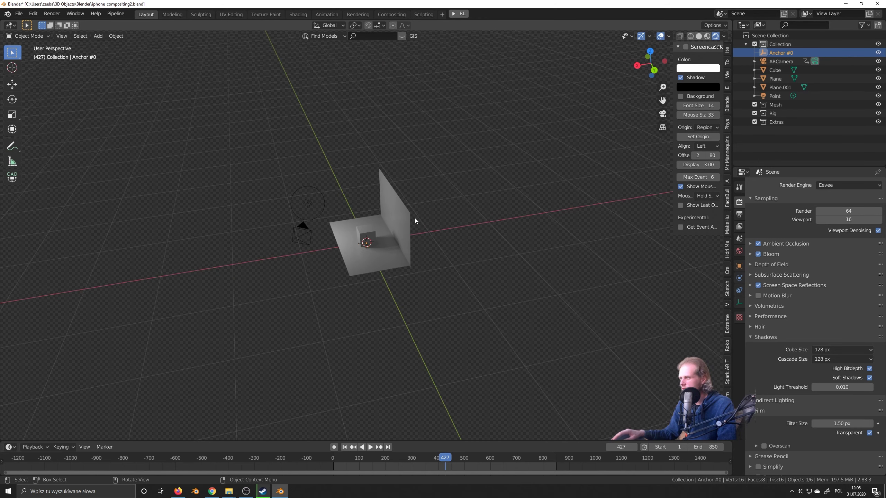
Step: Box-select Cube, Plane and Plane.001 and slide them together along global X
{"action": "left_click_drag", "start_coordinate": [439, 176], "coordinate": [347, 291]}
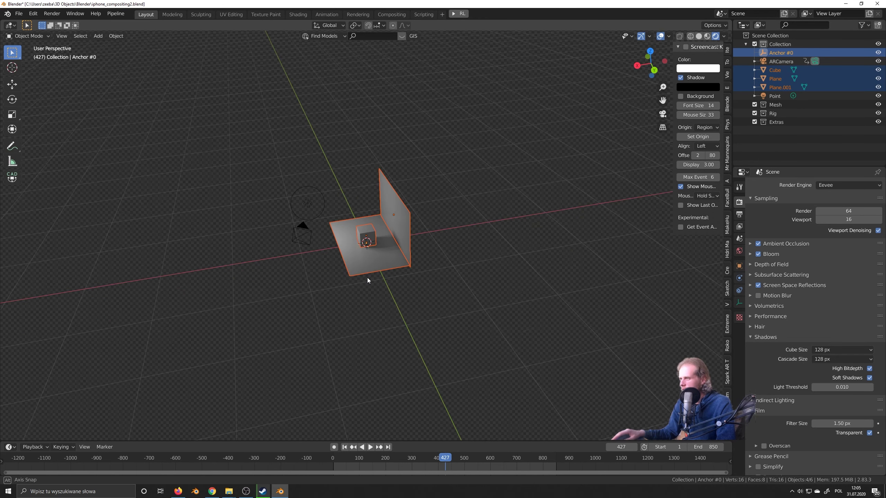
{"action": "middle_click_drag", "start_coordinate": [367, 278], "coordinate": [371, 283]}
{"action": "right_click", "coordinate": [370, 283]}
{"action": "left_click_drag", "start_coordinate": [457, 146], "coordinate": [361, 286]}
{"action": "key", "text": "g"}
{"action": "key", "text": "x"}
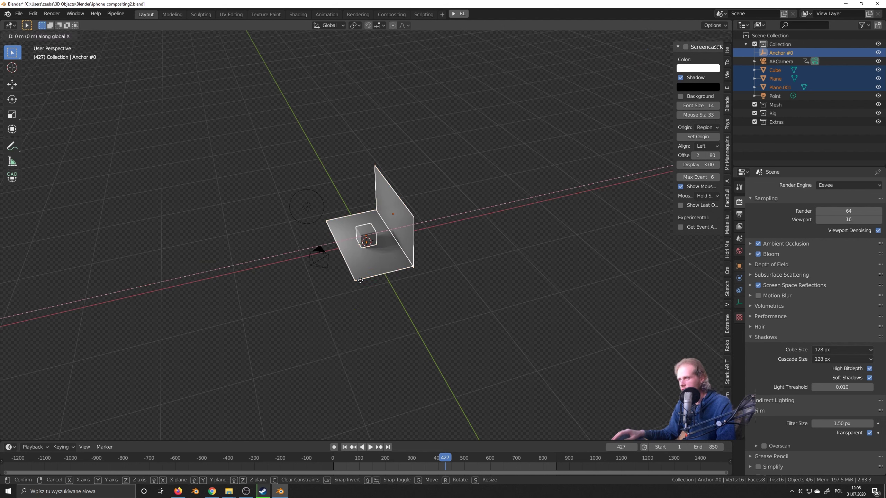
{"action": "left_click", "coordinate": [343, 285]}
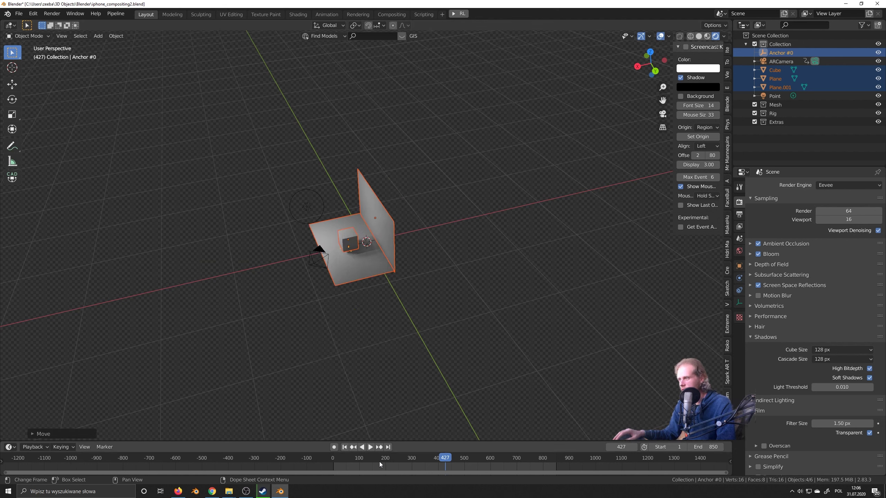
Step: Go to frame 127, deselect all and test-render through the camera with F12
{"action": "left_click_drag", "start_coordinate": [443, 456], "coordinate": [365, 457]}
{"action": "left_click", "coordinate": [348, 351]}
{"action": "key", "text": "KP_0"}
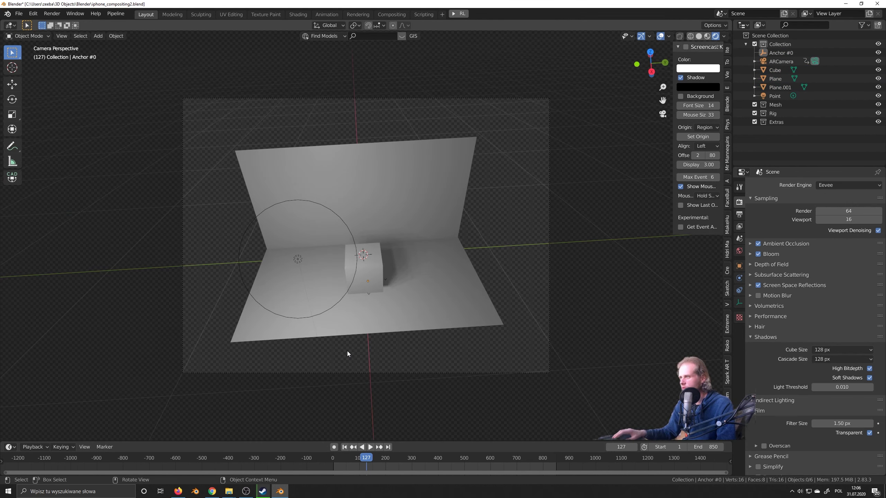
{"action": "key", "text": "F12"}
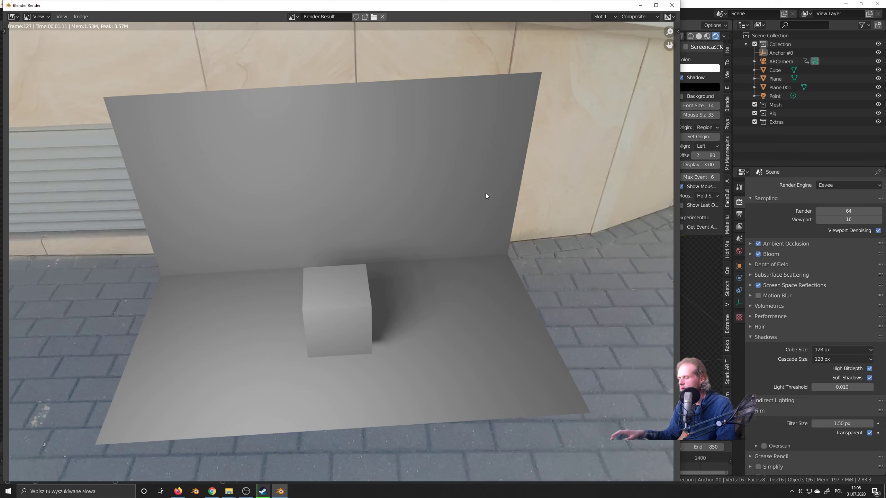
{"action": "left_click", "coordinate": [672, 5]}
Step: Play back the tracked animation, scrub ahead and close the second test render
{"action": "middle_click_drag", "start_coordinate": [407, 244], "coordinate": [339, 240]}
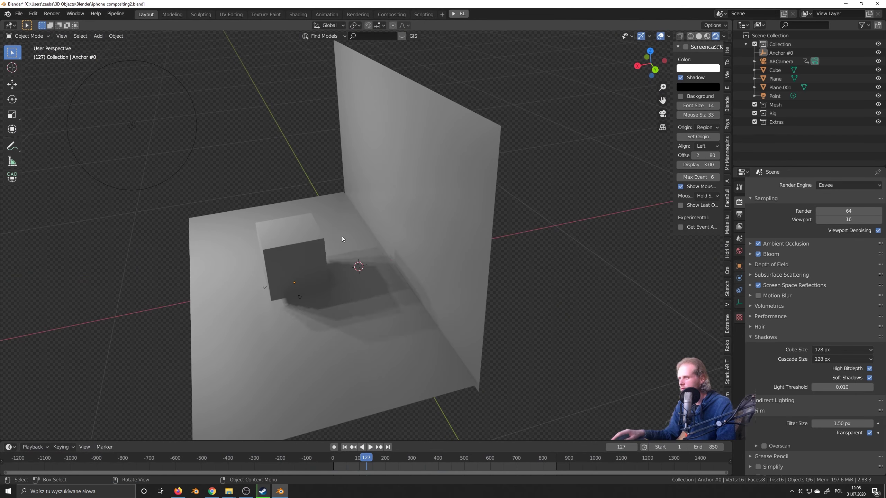
{"action": "left_click", "coordinate": [364, 449]}
{"action": "left_click", "coordinate": [346, 460]}
{"action": "left_click_drag", "start_coordinate": [346, 460], "coordinate": [425, 459]}
{"action": "key", "text": "space"}
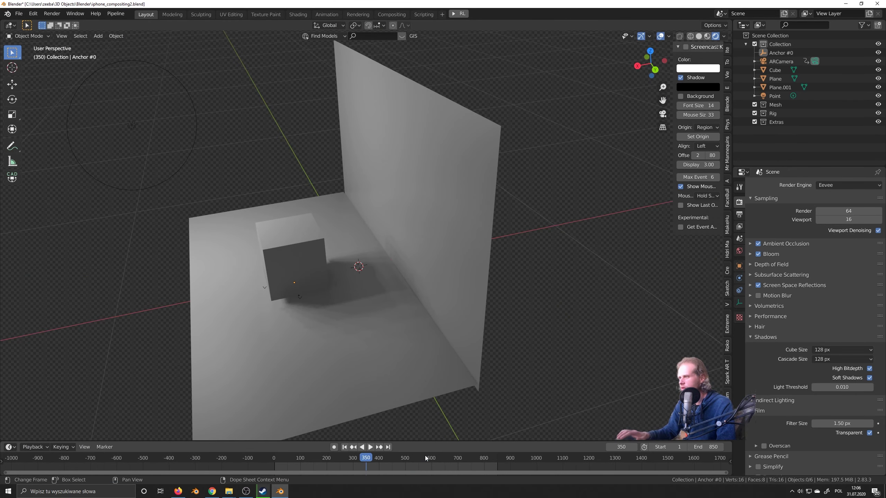
{"action": "left_click", "coordinate": [418, 458]}
{"action": "key", "text": "KP_0"}
{"action": "key", "text": "F12"}
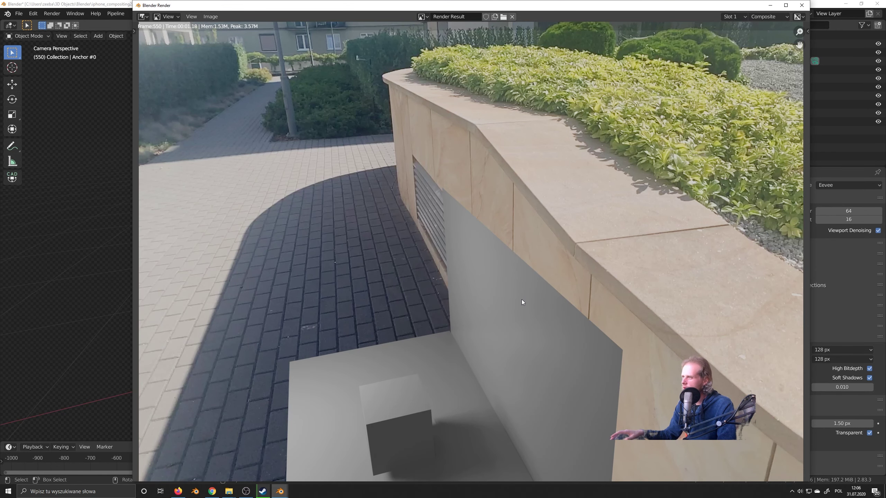
{"action": "left_click", "coordinate": [801, 5]}
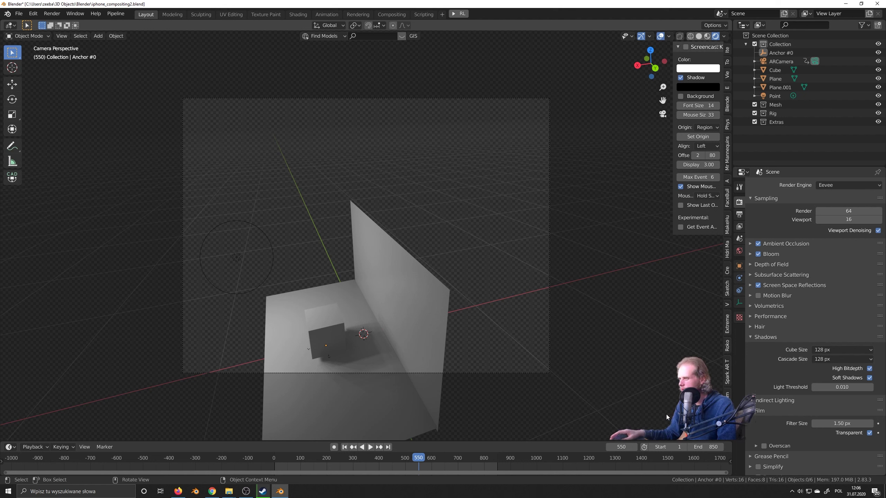
{"action": "key", "text": "shift"}
Step: With Plane.001 selected, tick Motion Blur in Render Properties, then deselect it
{"action": "left_click", "coordinate": [426, 289]}
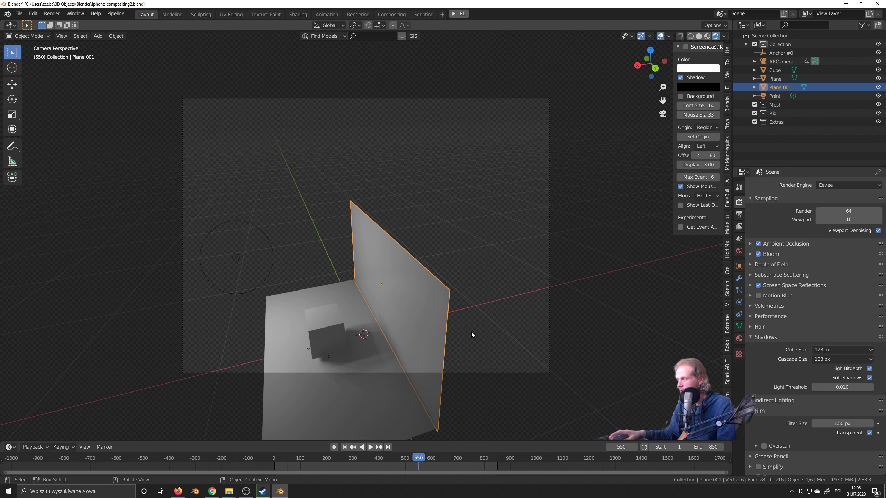
{"action": "left_click", "coordinate": [759, 295]}
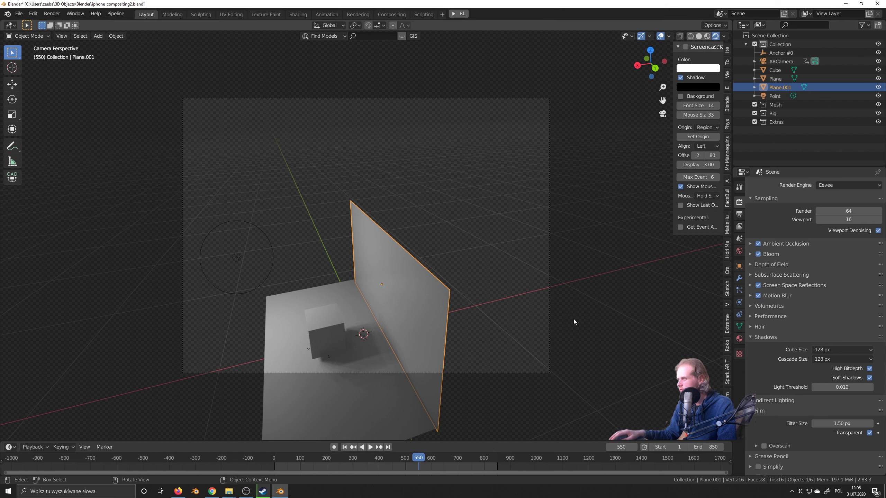
{"action": "left_click", "coordinate": [534, 329]}
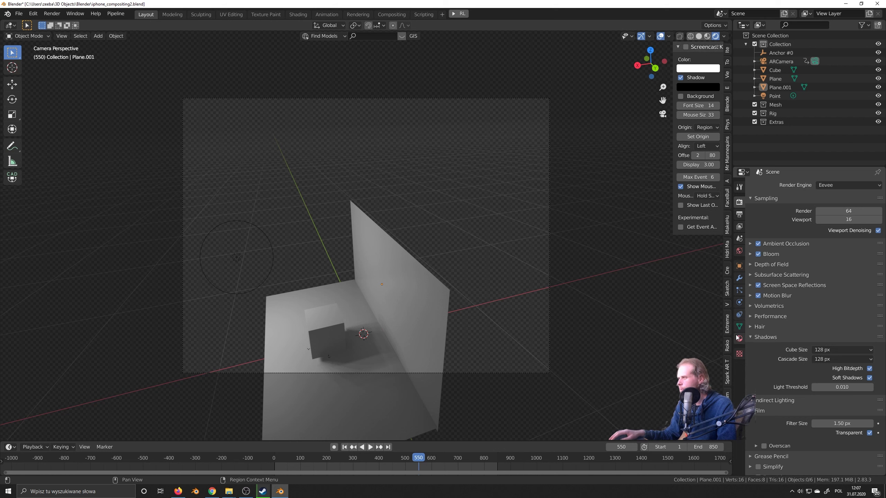
Step: Open and widen the HDRi Maker 2.0 panel, select Plane.001 and show its Shadow Catcher options
{"action": "left_click", "coordinate": [726, 250]}
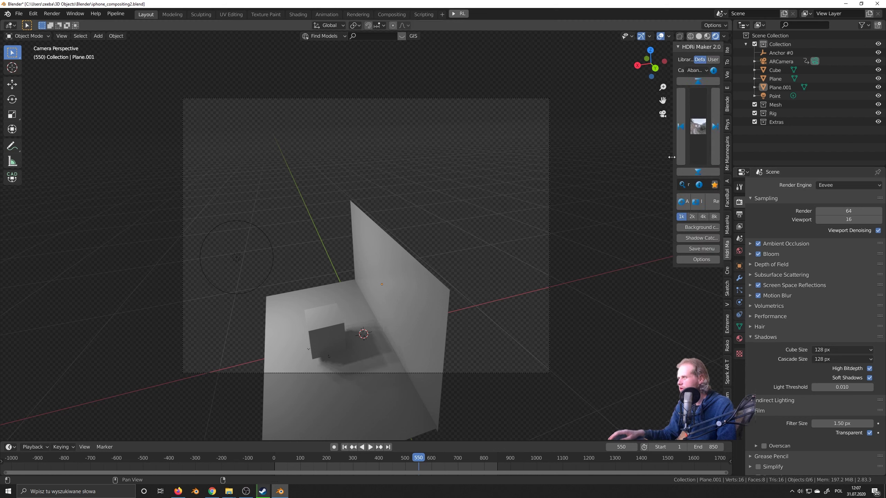
{"action": "left_click_drag", "start_coordinate": [674, 155], "coordinate": [598, 154]}
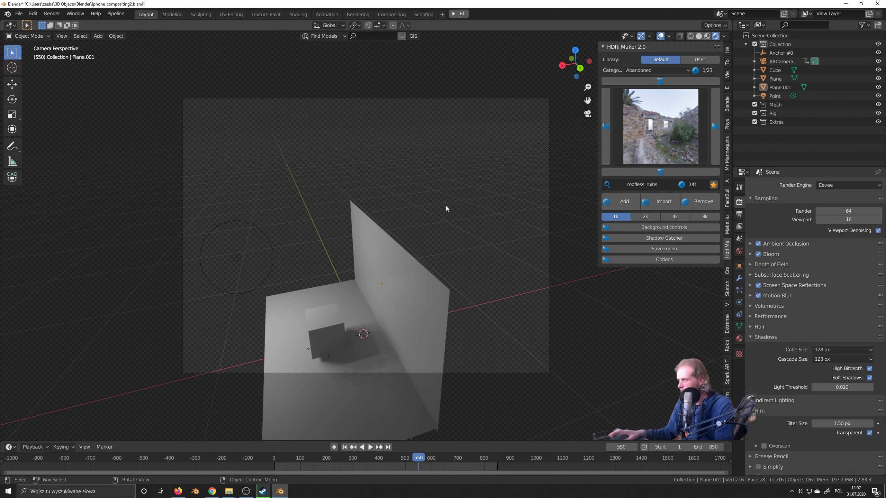
{"action": "left_click", "coordinate": [380, 372]}
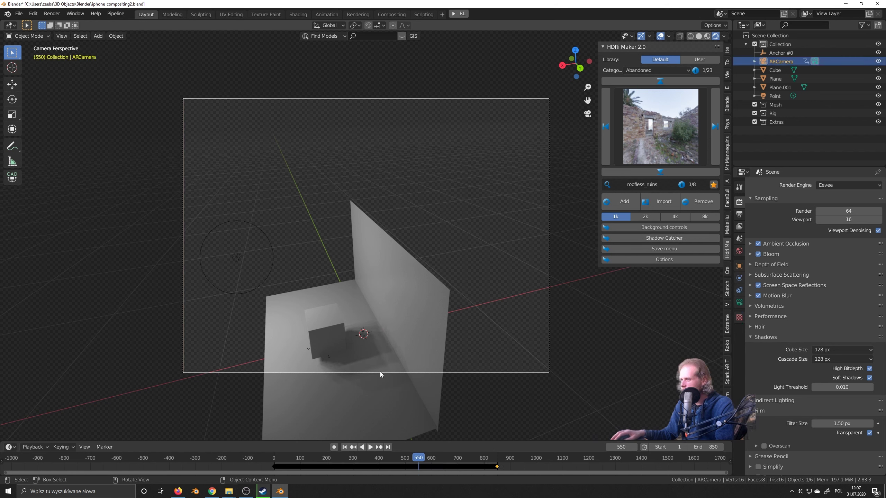
{"action": "left_click", "coordinate": [421, 323]}
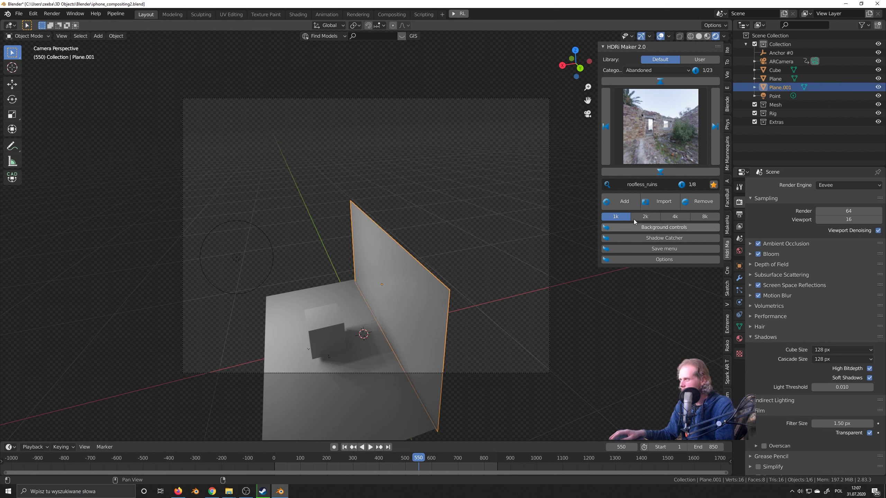
{"action": "left_click", "coordinate": [656, 240]}
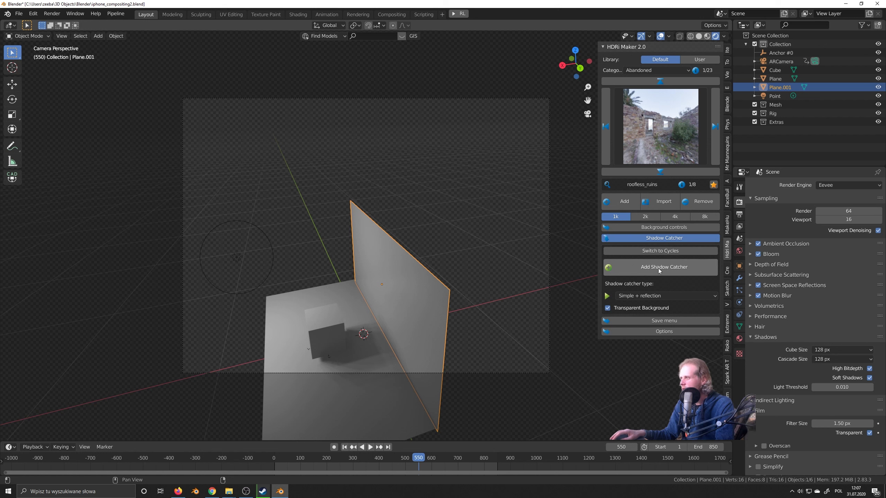
Step: Add a shadow catcher to the wall plane, lower its reflection fade and set Adjust Range to 0.10
{"action": "left_click", "coordinate": [639, 269]}
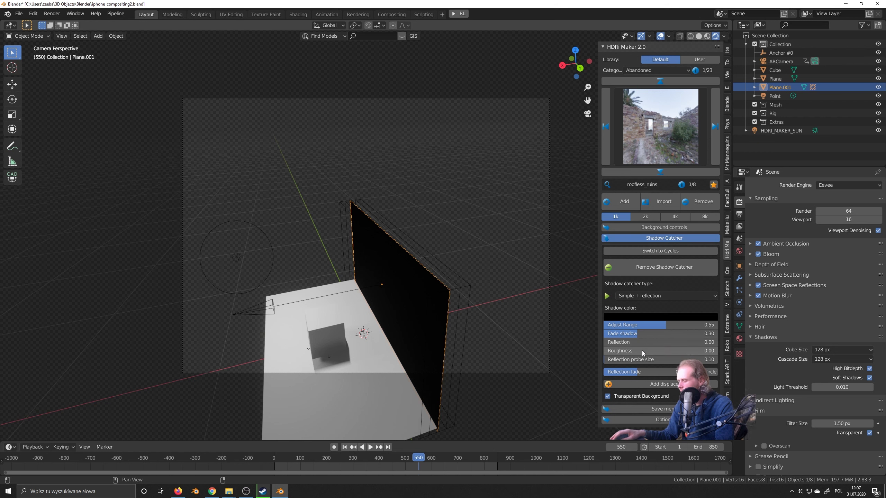
{"action": "mouse_move", "coordinate": [633, 374]}
{"action": "left_mouse_down"}
{"action": "mouse_move", "coordinate": [618, 374]}
{"action": "mouse_move", "coordinate": [629, 375]}
{"action": "left_mouse_up"}
{"action": "mouse_move", "coordinate": [627, 325]}
{"action": "left_mouse_down"}
{"action": "mouse_move", "coordinate": [679, 325]}
{"action": "mouse_move", "coordinate": [603, 325]}
{"action": "mouse_move", "coordinate": [624, 325]}
{"action": "mouse_move", "coordinate": [612, 325]}
{"action": "left_mouse_up"}
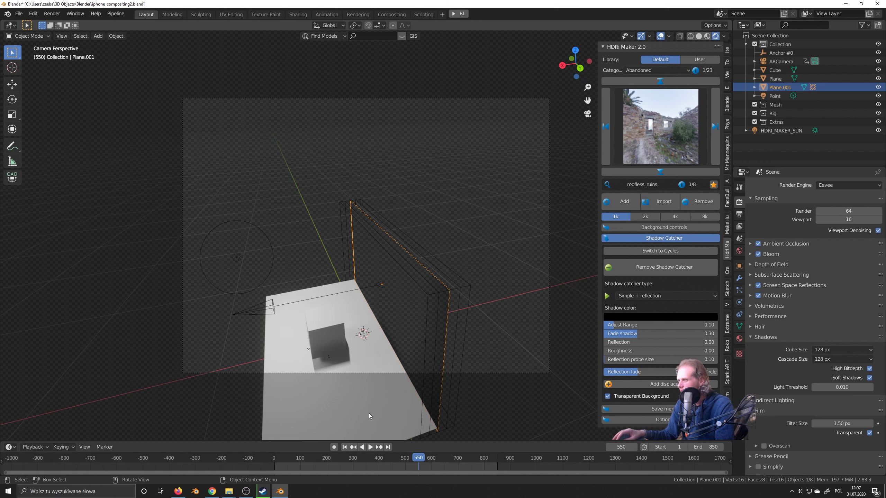
Step: Select the floor Plane, add a shadow catcher and drag its Adjust Range near 0
{"action": "left_click", "coordinate": [396, 396]}
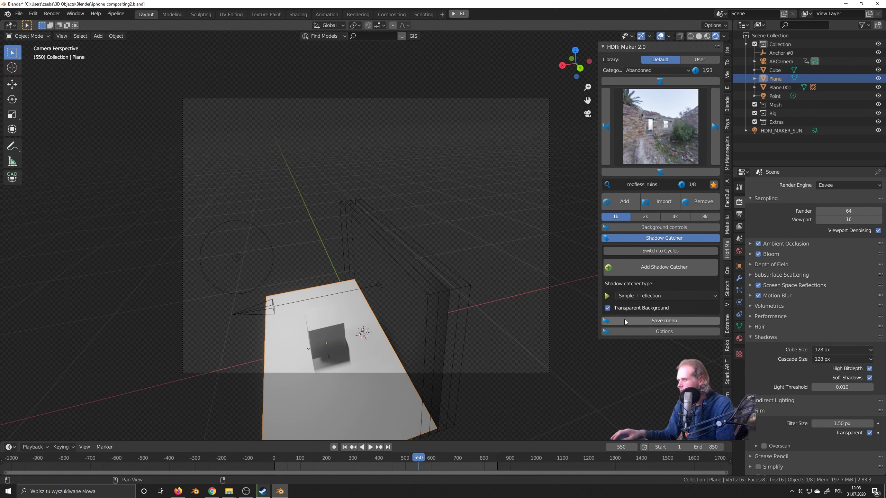
{"action": "left_click", "coordinate": [631, 273]}
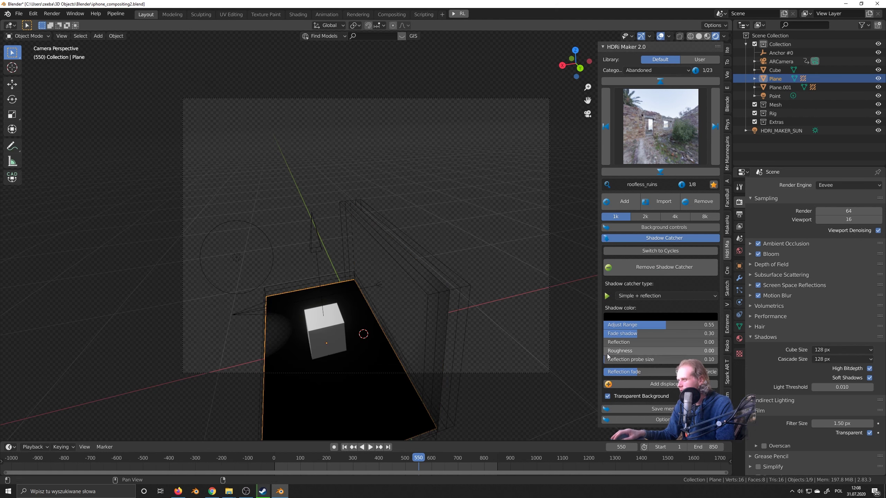
{"action": "left_click_drag", "start_coordinate": [651, 327], "coordinate": [621, 325]}
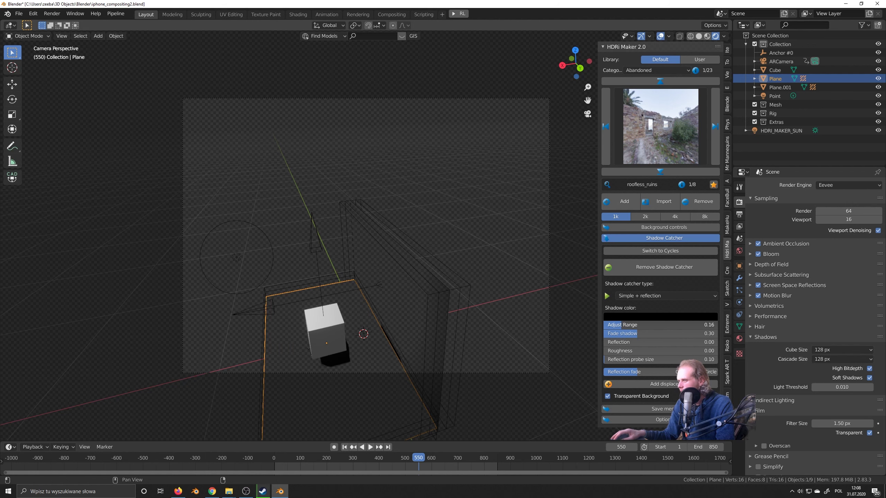
Step: Refine the floor's Adjust Range and set Fade shadow to 0.31, then expand Background settings
{"action": "middle_click_drag", "start_coordinate": [300, 341], "coordinate": [309, 322]}
{"action": "left_click_drag", "start_coordinate": [667, 325], "coordinate": [604, 324]}
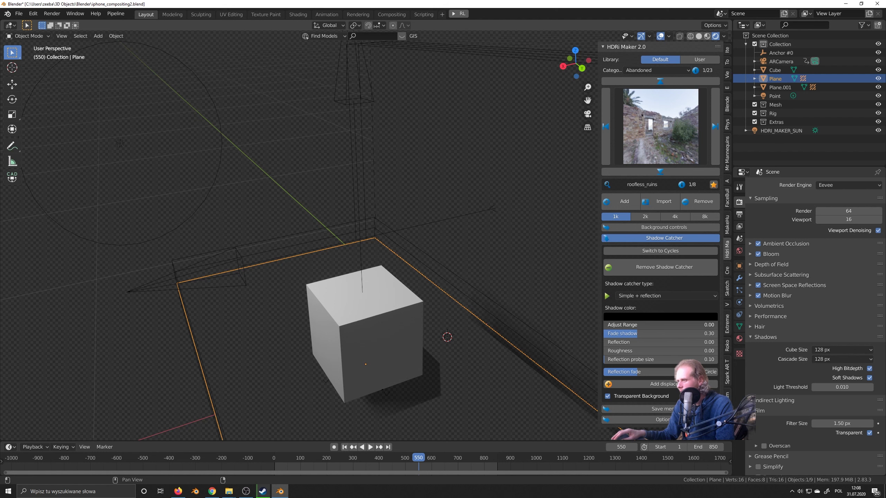
{"action": "left_click_drag", "start_coordinate": [604, 325], "coordinate": [605, 325]}
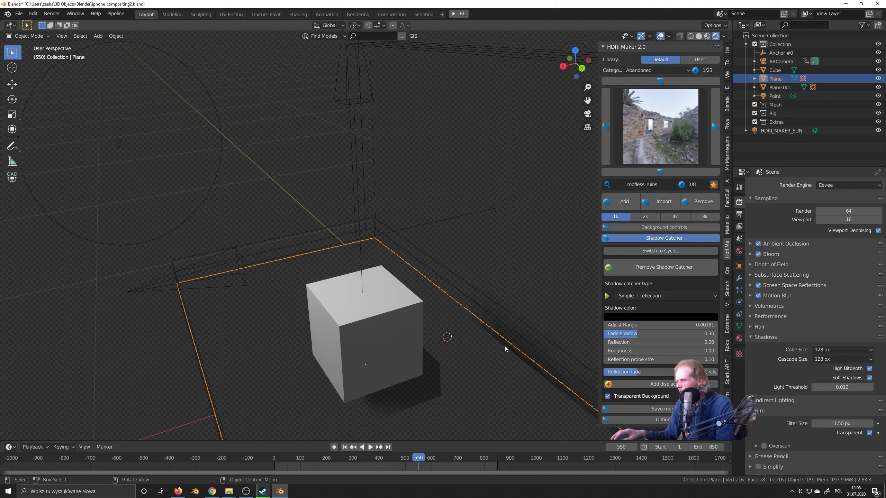
{"action": "mouse_move", "coordinate": [638, 333]}
{"action": "left_mouse_down"}
{"action": "mouse_move", "coordinate": [612, 333]}
{"action": "mouse_move", "coordinate": [673, 333]}
{"action": "mouse_move", "coordinate": [623, 333]}
{"action": "mouse_move", "coordinate": [639, 334]}
{"action": "left_mouse_up"}
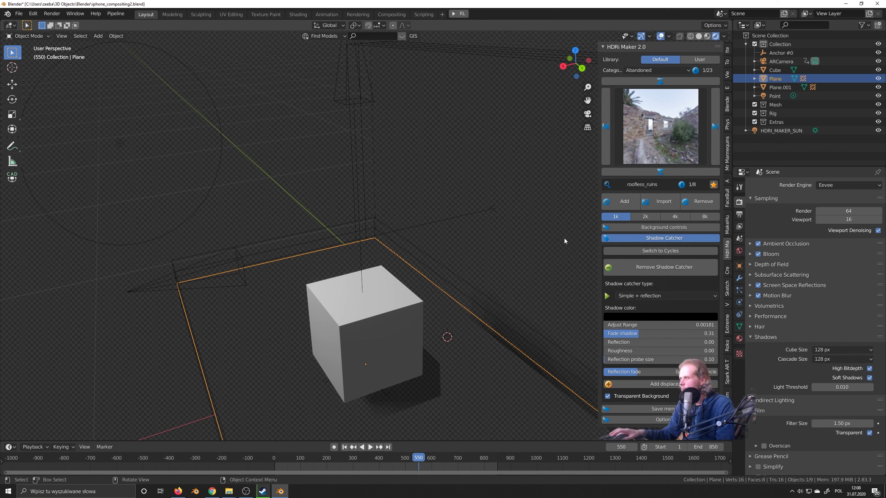
{"action": "left_click", "coordinate": [614, 231]}
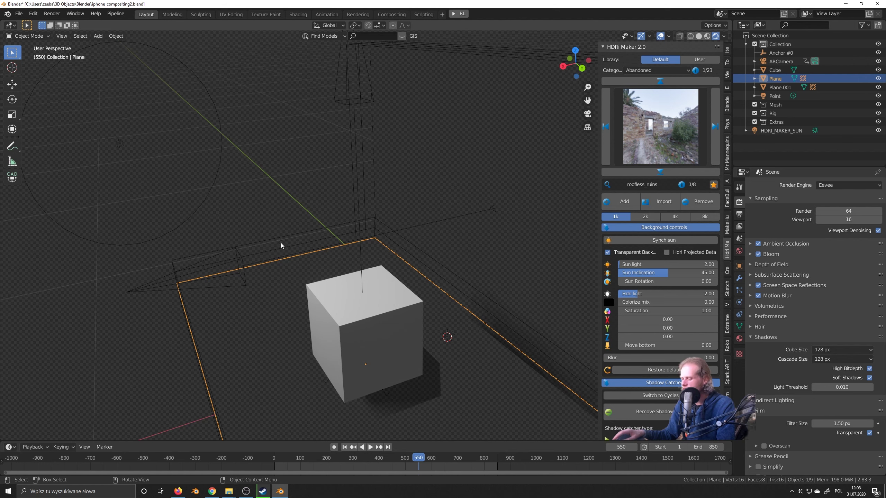
Step: Test-render the current frame with F12 and inspect the composite
{"action": "key", "text": "F12"}
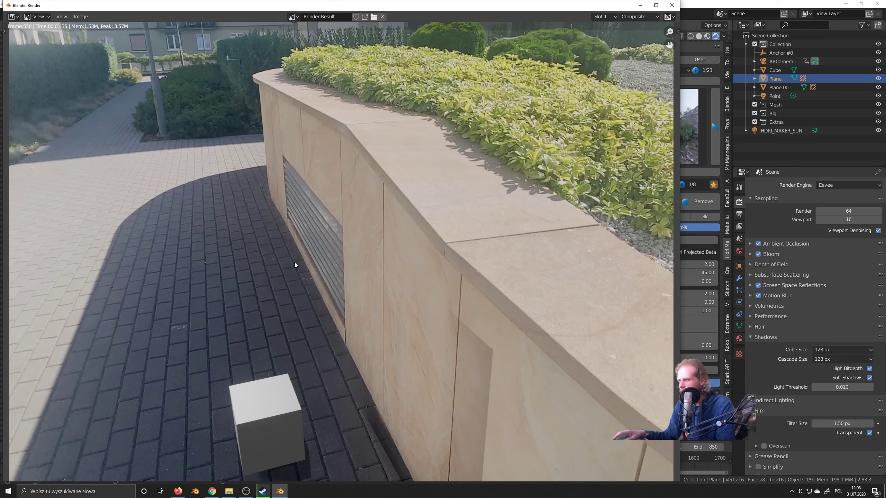
{"action": "scroll", "coordinate": [314, 332], "scroll_direction": "down", "scroll_amount": 2}
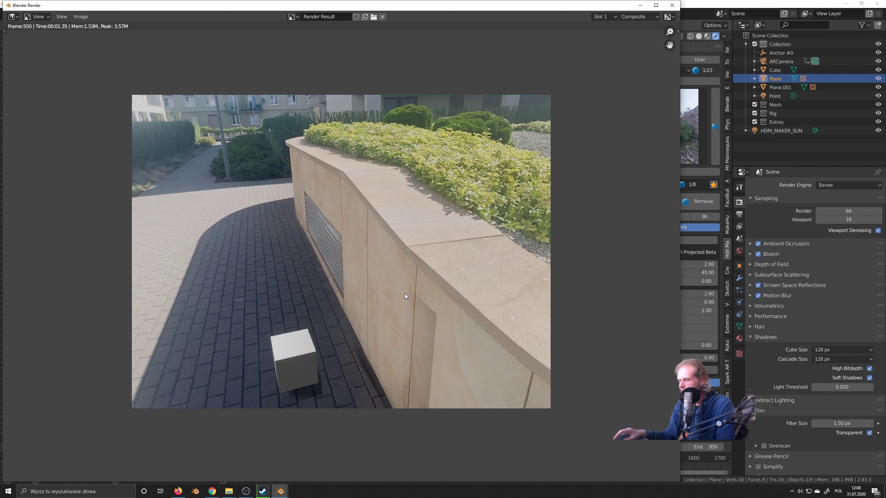
{"action": "left_click", "coordinate": [672, 5]}
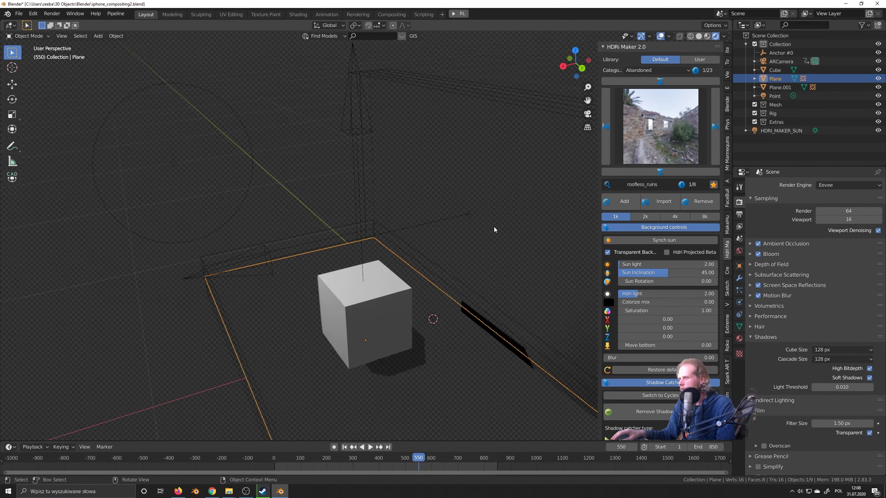
{"action": "scroll", "coordinate": [494, 227], "scroll_direction": "down", "scroll_amount": 5}
Step: Slide the cube to a new position along the X axis
{"action": "left_click", "coordinate": [427, 236]}
{"action": "middle_click_drag", "start_coordinate": [426, 236], "coordinate": [479, 293]}
{"action": "scroll", "coordinate": [479, 292], "scroll_direction": "up", "scroll_amount": 5}
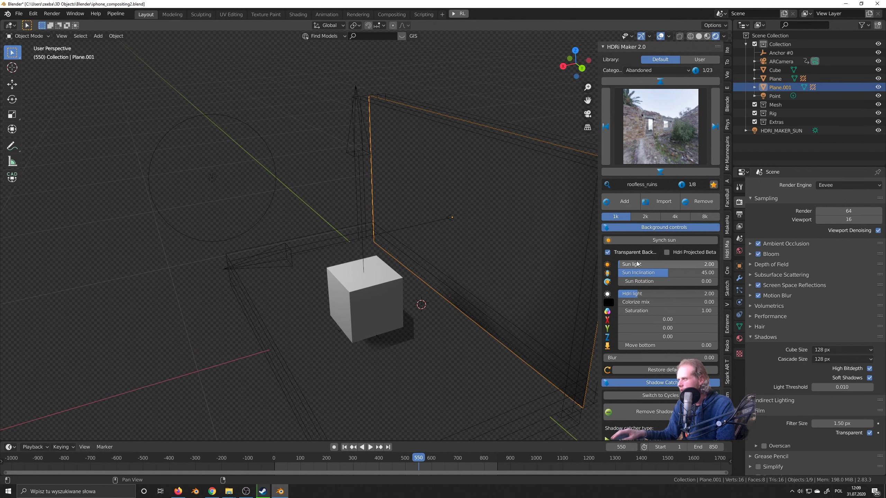
{"action": "scroll", "coordinate": [636, 264], "scroll_direction": "down", "scroll_amount": 8}
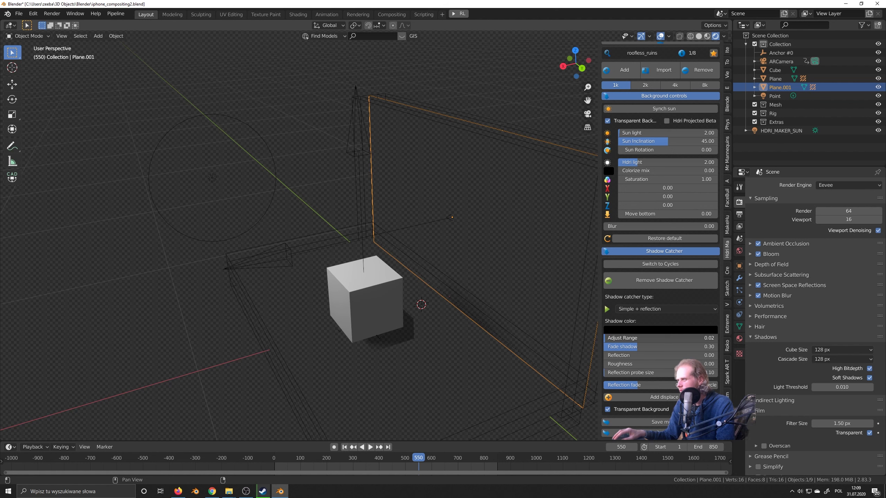
{"action": "scroll", "coordinate": [426, 303], "scroll_direction": "down", "scroll_amount": 3}
{"action": "scroll", "coordinate": [426, 304], "scroll_direction": "up", "scroll_amount": 3}
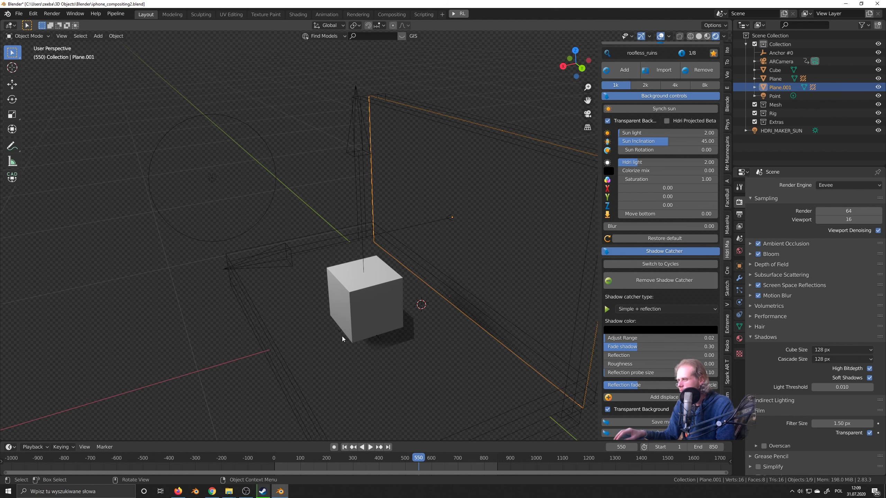
{"action": "left_click", "coordinate": [368, 298]}
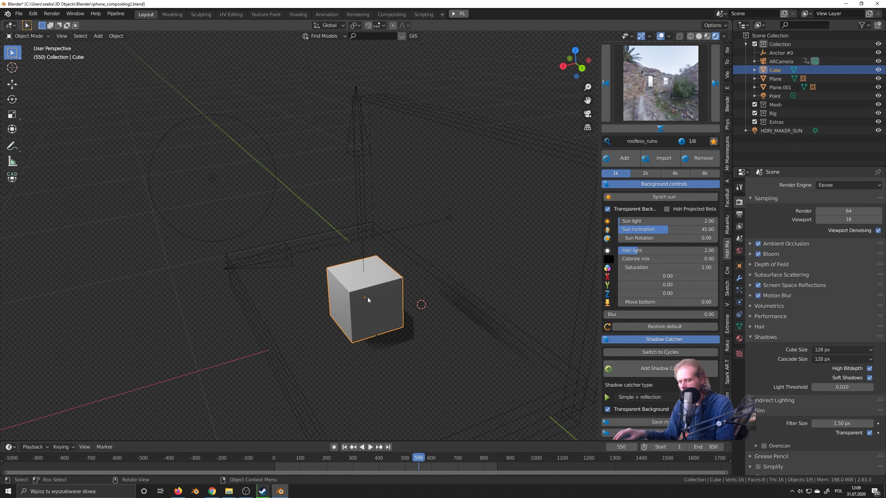
{"action": "key", "text": "g"}
{"action": "key", "text": "x"}
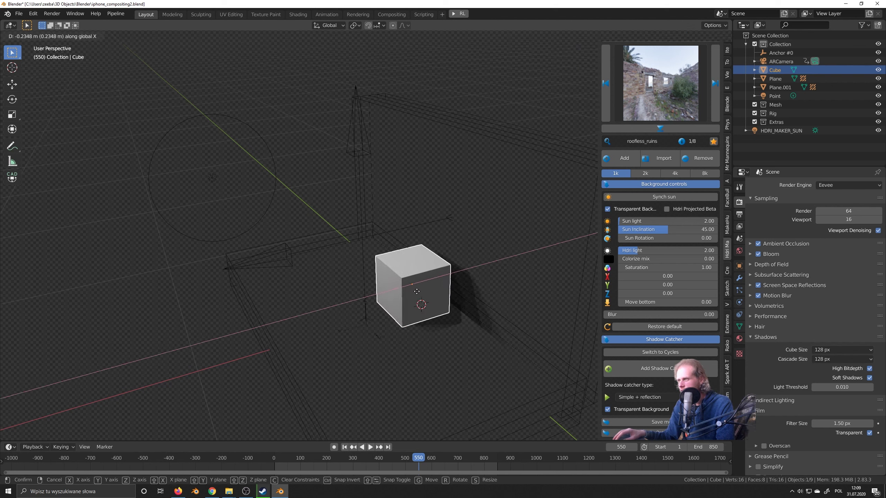
{"action": "left_click", "coordinate": [411, 294]}
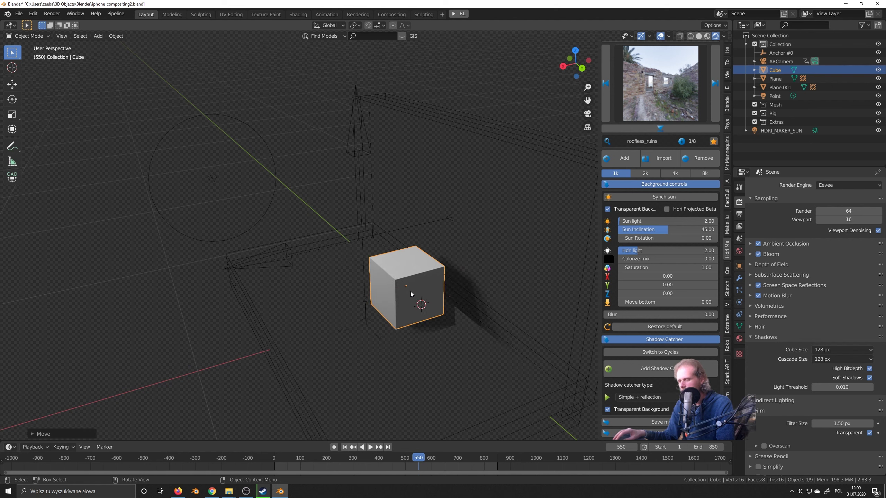
Step: Delete the point light from the scene
{"action": "left_click", "coordinate": [212, 177]}
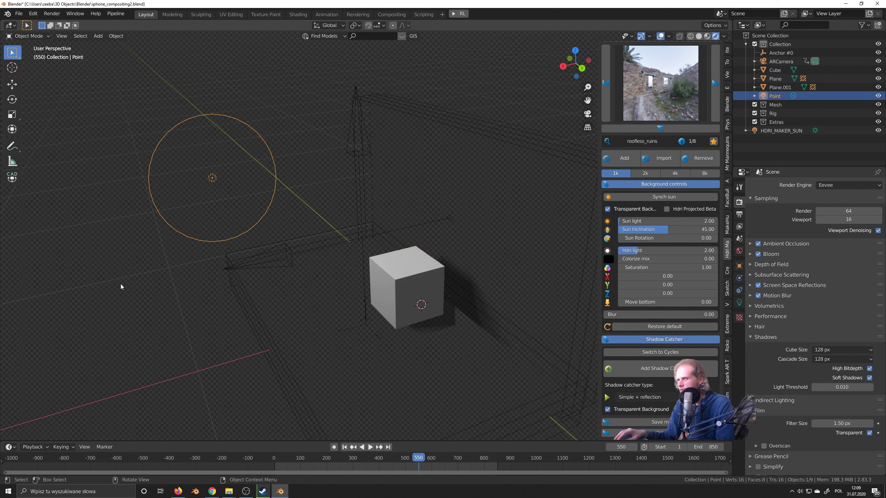
{"action": "middle_click_drag", "start_coordinate": [120, 287], "coordinate": [144, 284]}
{"action": "left_click", "coordinate": [144, 284]}
{"action": "middle_click_drag", "start_coordinate": [197, 265], "coordinate": [245, 183]}
{"action": "left_click", "coordinate": [262, 193]}
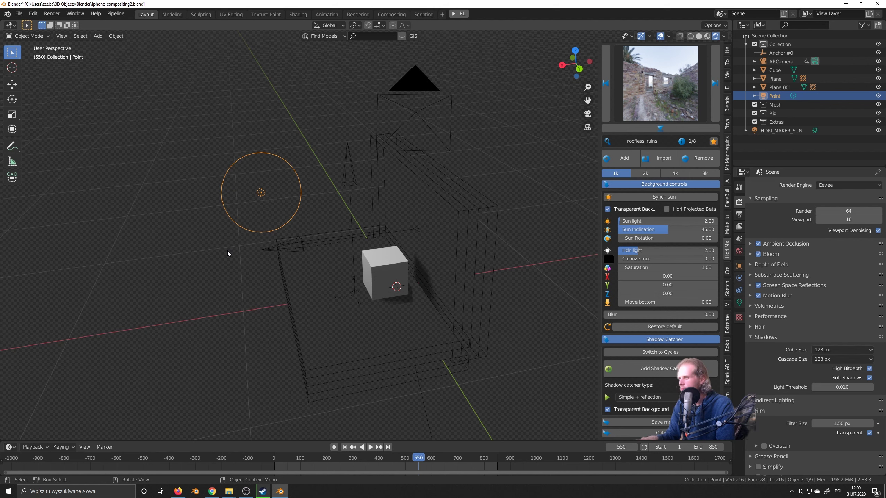
{"action": "key", "text": "Delete"}
Step: Set the wall plane Plane.001's shadow catcher Adjust Range to 0.00482
{"action": "middle_click_drag", "start_coordinate": [242, 306], "coordinate": [317, 292]}
{"action": "middle_click_drag", "start_coordinate": [337, 259], "coordinate": [306, 275]}
{"action": "left_click", "coordinate": [438, 213]}
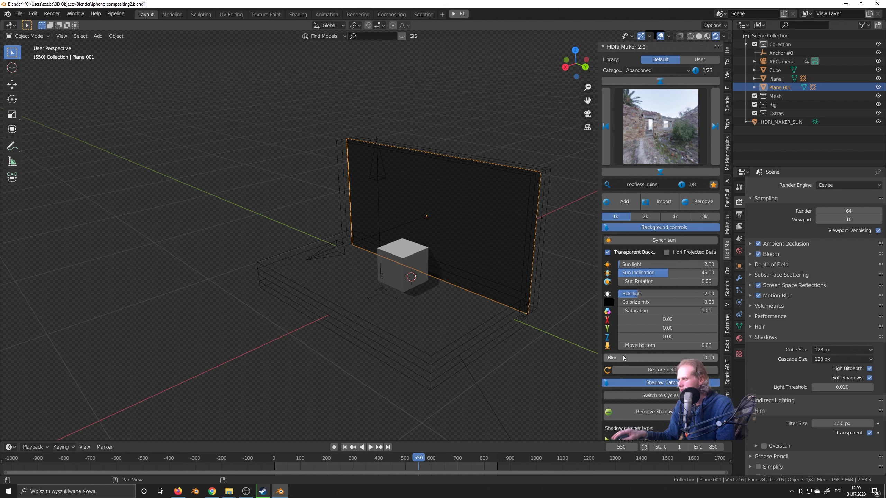
{"action": "scroll", "coordinate": [620, 352], "scroll_direction": "down", "scroll_amount": 8}
{"action": "left_click_drag", "start_coordinate": [640, 338], "coordinate": [642, 338]}
{"action": "scroll", "coordinate": [669, 134], "scroll_direction": "up", "scroll_amount": 8}
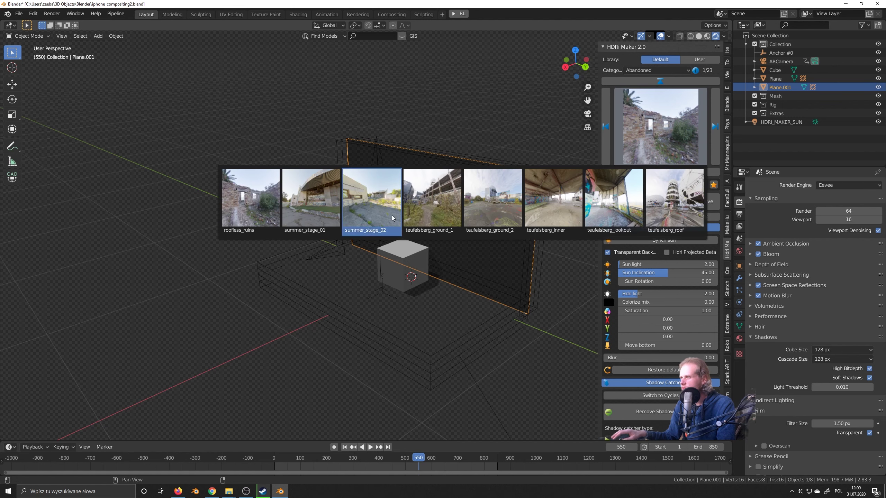
Step: Add the summer_stage_02 HDRI at 2k resolution to the scene
{"action": "left_click", "coordinate": [369, 211]}
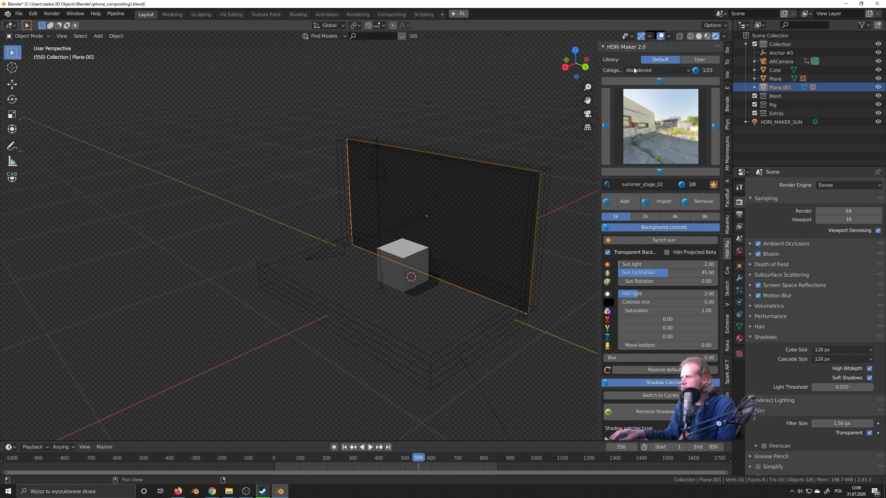
{"action": "left_click", "coordinate": [645, 216]}
{"action": "left_click", "coordinate": [613, 202]}
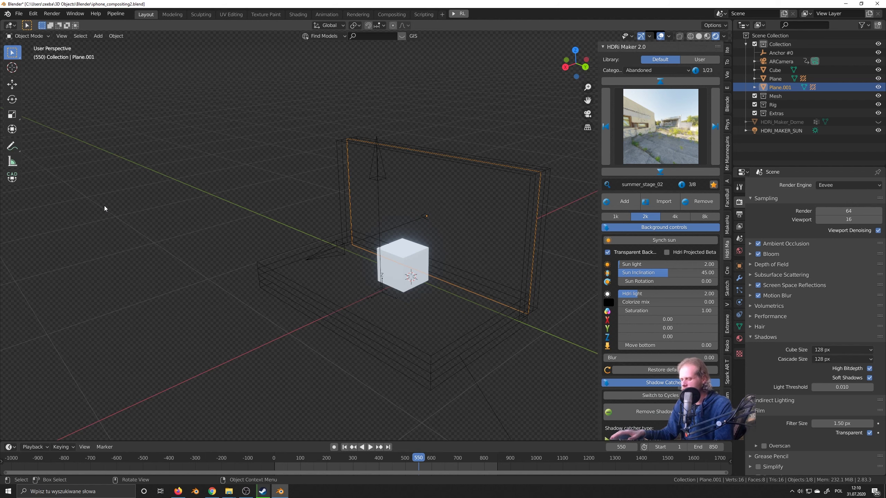
Step: Test-render frame 550 with F12 and inspect the cube over the footage
{"action": "key", "text": "F12"}
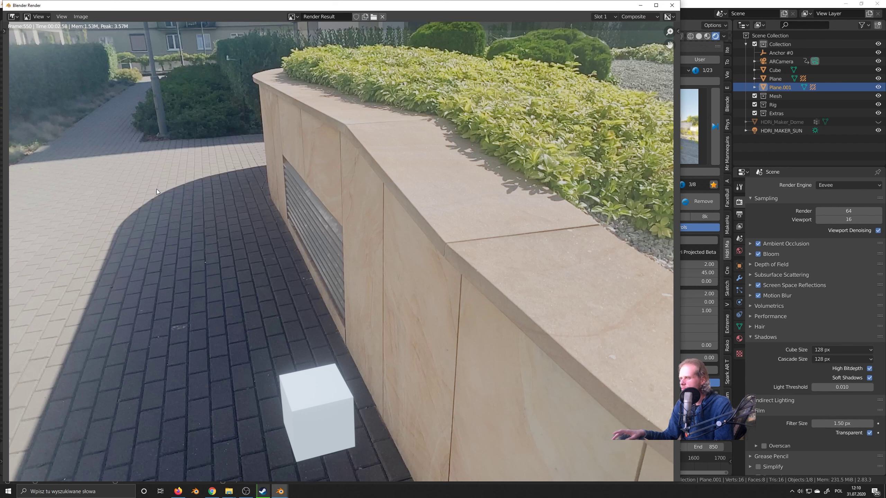
{"action": "scroll", "coordinate": [300, 419], "scroll_direction": "up", "scroll_amount": 4}
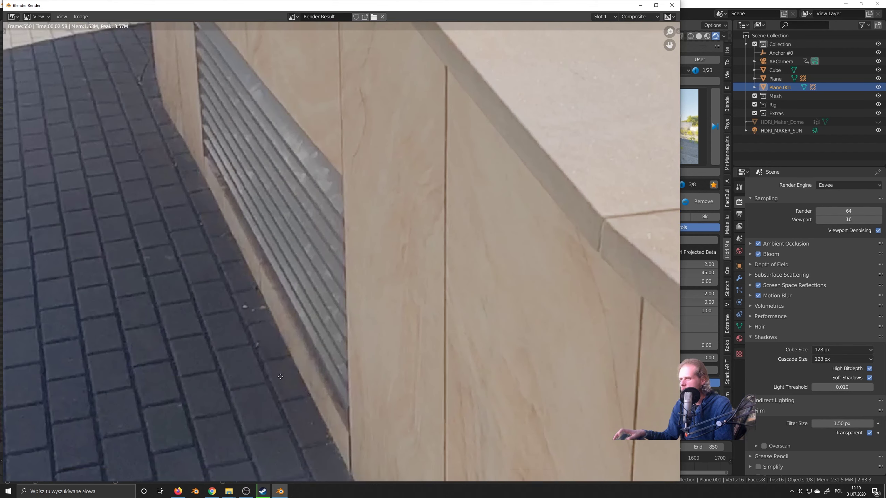
{"action": "middle_click_drag", "start_coordinate": [313, 307], "coordinate": [335, 209]}
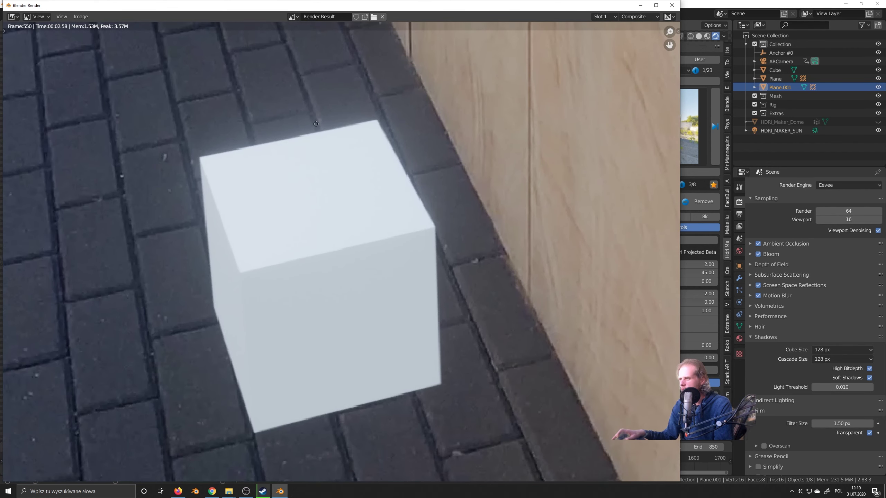
{"action": "left_click", "coordinate": [671, 6]}
Step: Raise the floor plane's shadow catcher Adjust Range to 0.04
{"action": "left_click", "coordinate": [481, 314]}
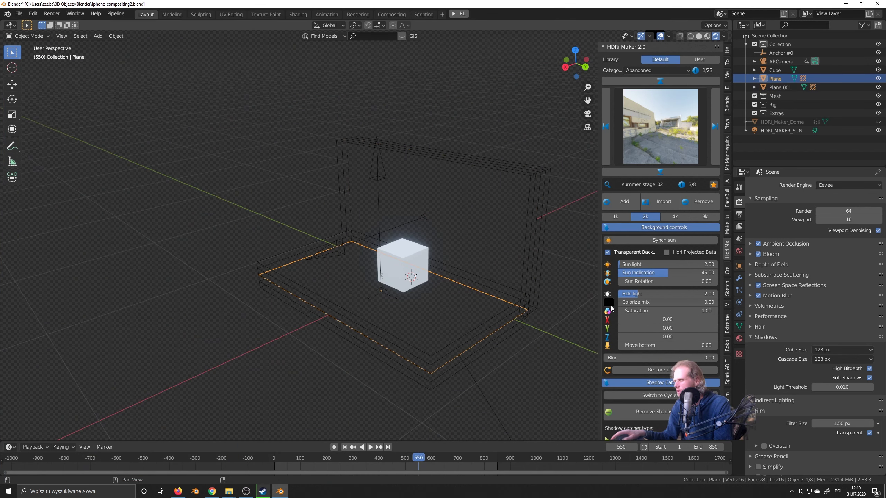
{"action": "scroll", "coordinate": [626, 343], "scroll_direction": "down", "scroll_amount": 8}
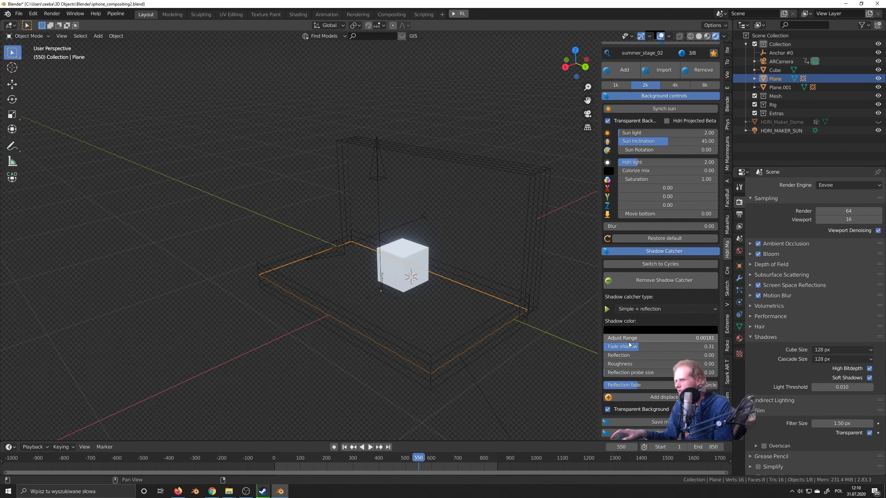
{"action": "left_click_drag", "start_coordinate": [614, 338], "coordinate": [664, 338]}
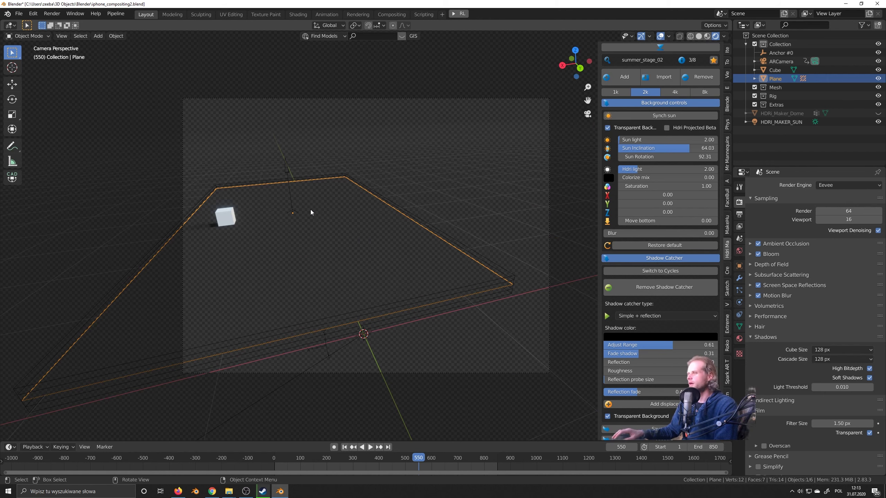
Step: Test-render with F12, zoom and pan to check the cube's shadow, then close the render
{"action": "key", "text": "F12"}
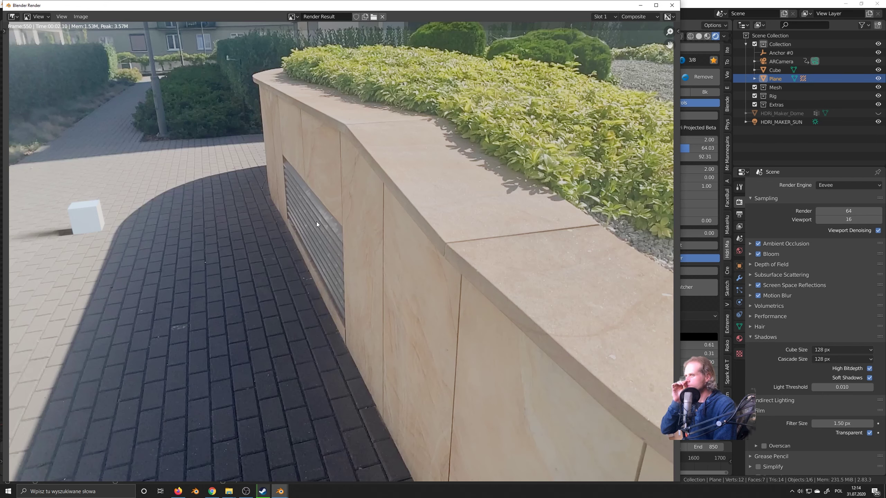
{"action": "scroll", "coordinate": [159, 255], "scroll_direction": "up", "scroll_amount": 4}
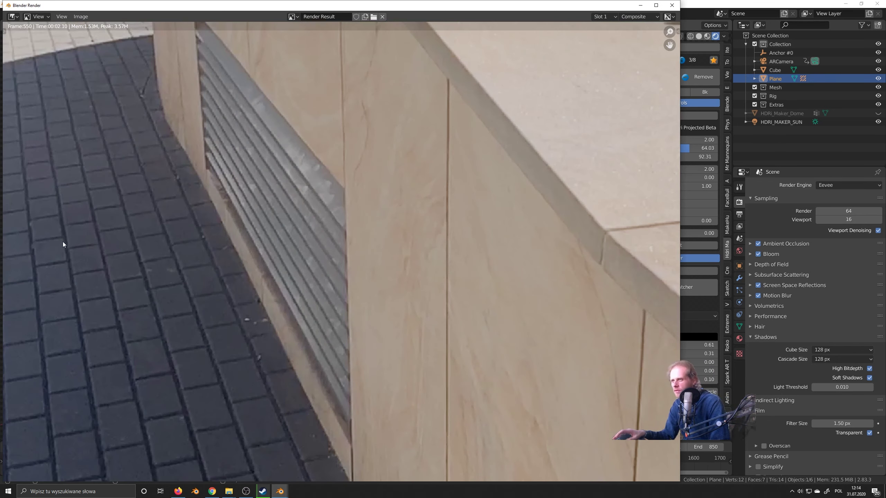
{"action": "middle_click_drag", "start_coordinate": [67, 242], "coordinate": [252, 289]}
{"action": "scroll", "coordinate": [152, 325], "scroll_direction": "up", "scroll_amount": 2}
{"action": "middle_click_drag", "start_coordinate": [88, 321], "coordinate": [152, 325]}
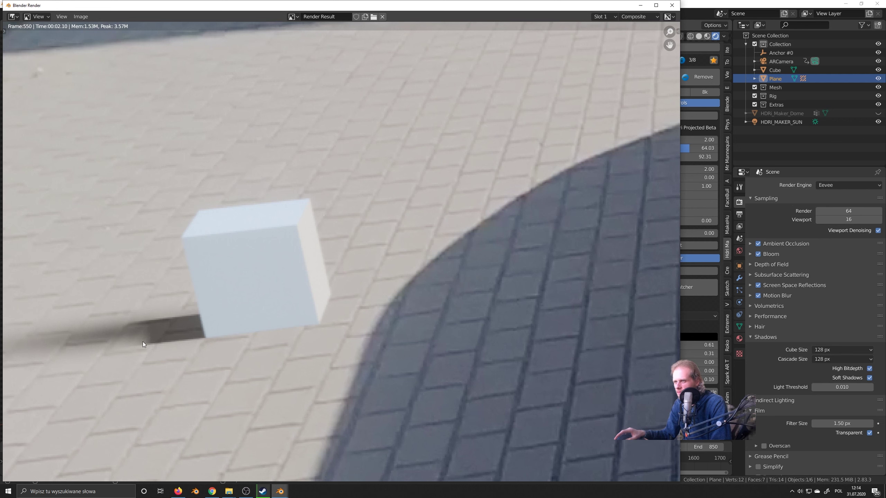
{"action": "scroll", "coordinate": [428, 329], "scroll_direction": "down", "scroll_amount": 2}
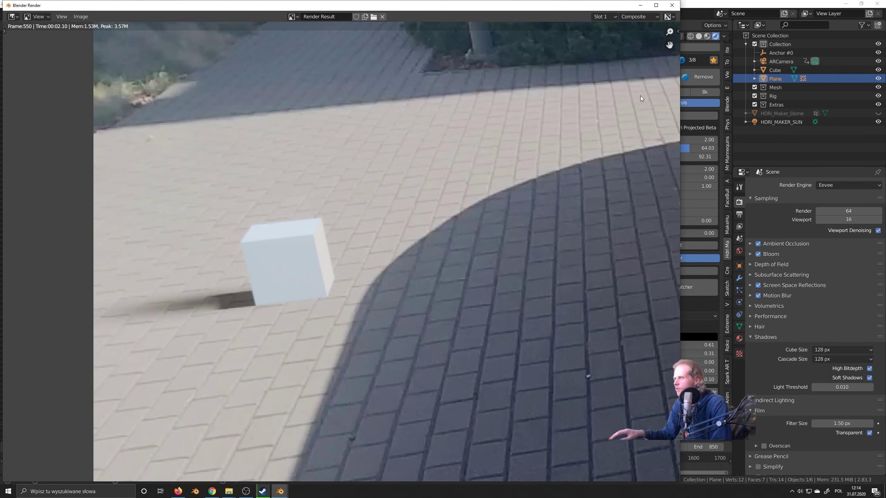
{"action": "left_click", "coordinate": [672, 4]}
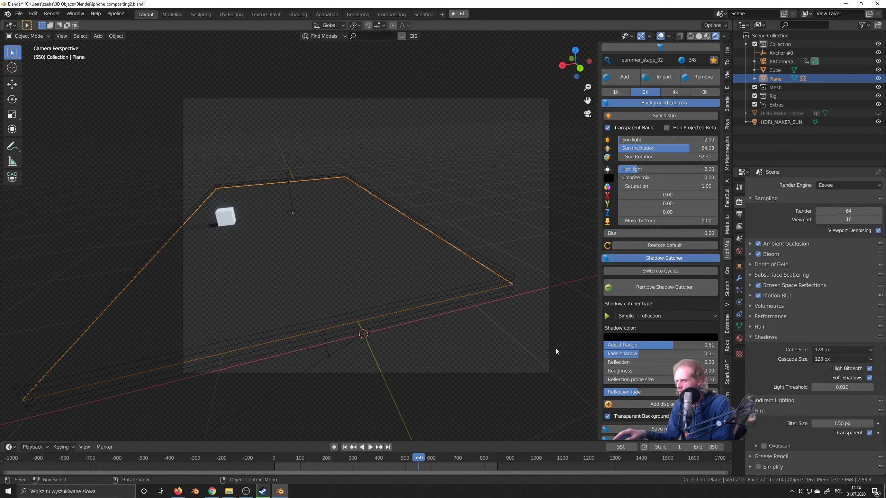
Step: Try cube and cascade shadow sizes between 64 and 1024 px, ending on higher resolutions
{"action": "left_click", "coordinate": [841, 349]}
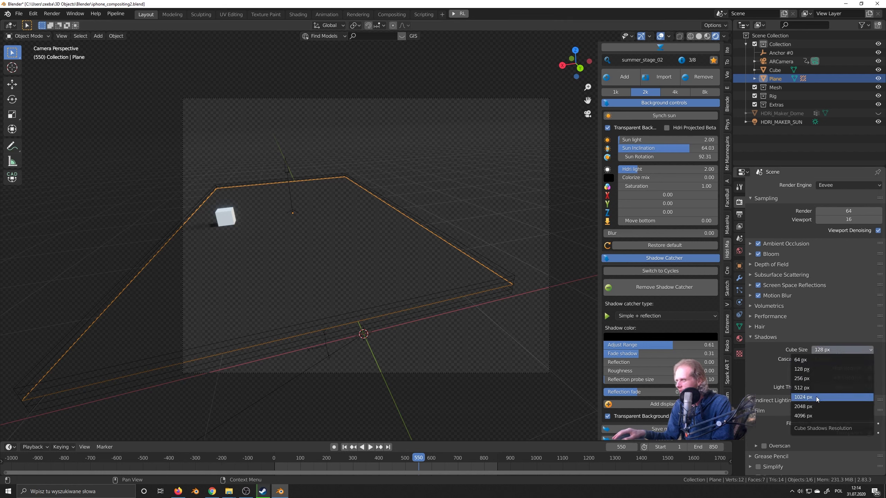
{"action": "left_click", "coordinate": [812, 398]}
{"action": "left_click", "coordinate": [834, 359]}
{"action": "left_click", "coordinate": [807, 408]}
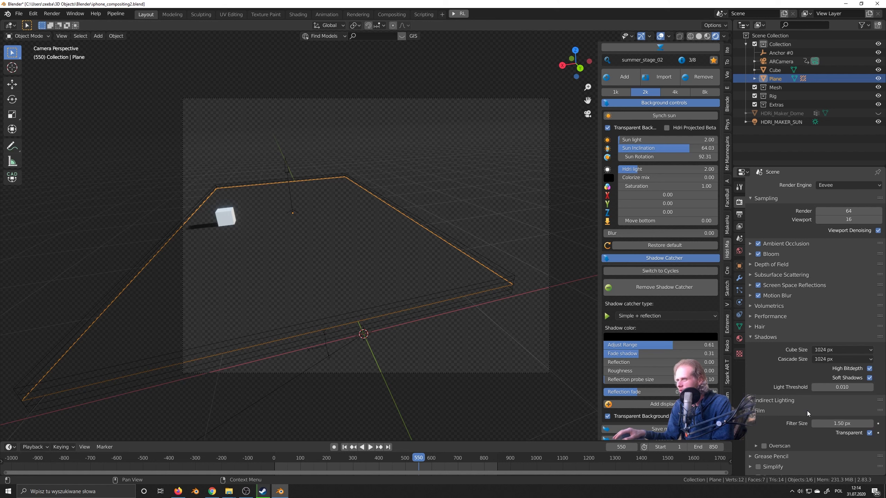
{"action": "left_click", "coordinate": [805, 351]}
{"action": "left_click", "coordinate": [812, 362]}
{"action": "left_click", "coordinate": [834, 358]}
{"action": "left_click", "coordinate": [820, 370]}
{"action": "left_click", "coordinate": [824, 360]}
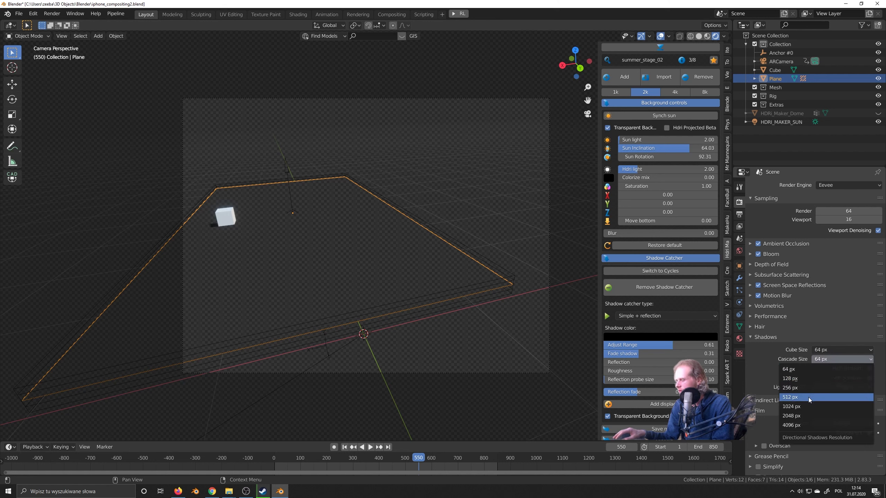
{"action": "left_click", "coordinate": [803, 416]}
{"action": "left_click", "coordinate": [834, 359]}
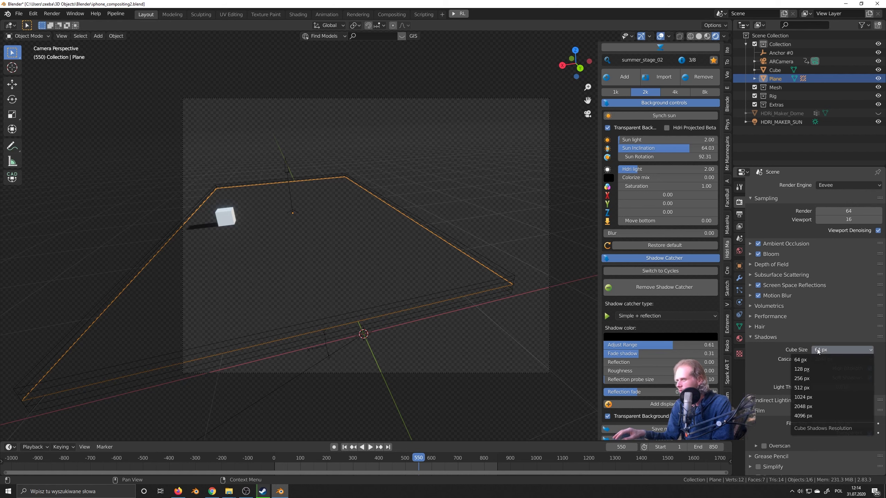
{"action": "left_click", "coordinate": [802, 399]}
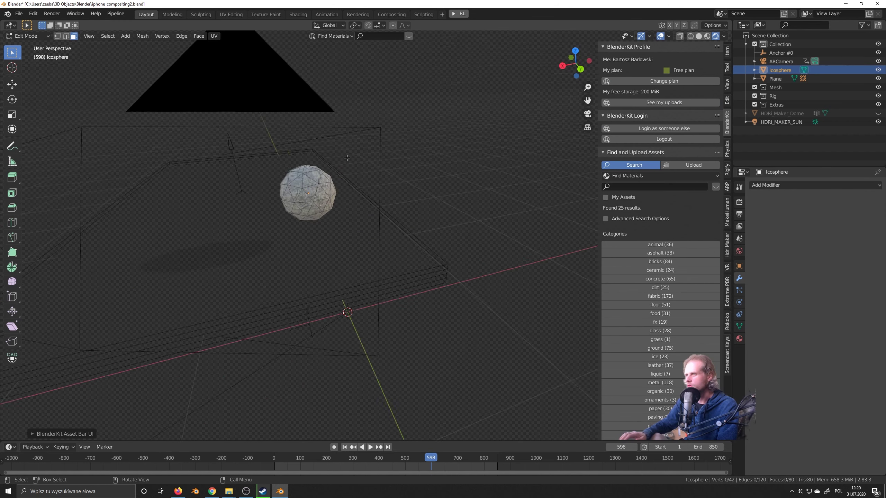
Step: Play the animation through the camera view and return the playhead to around frame 560
{"action": "key", "text": "KP_0"}
{"action": "key", "text": "space"}
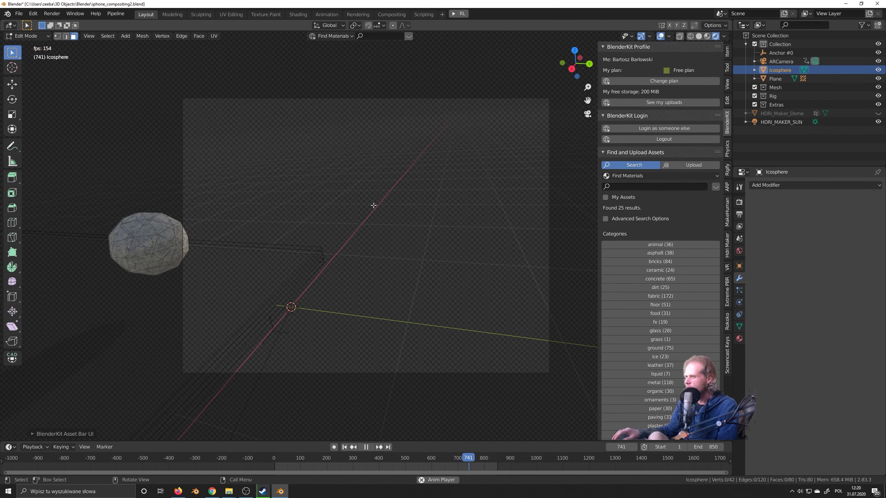
{"action": "left_click", "coordinate": [410, 457]}
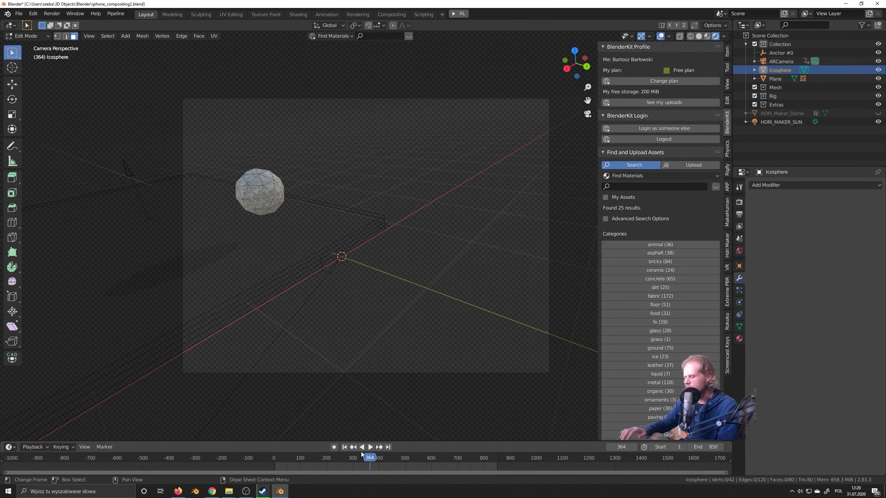
Step: Render a preview frame, close it, and switch the icosphere back to Object Mode
{"action": "key", "text": "F12"}
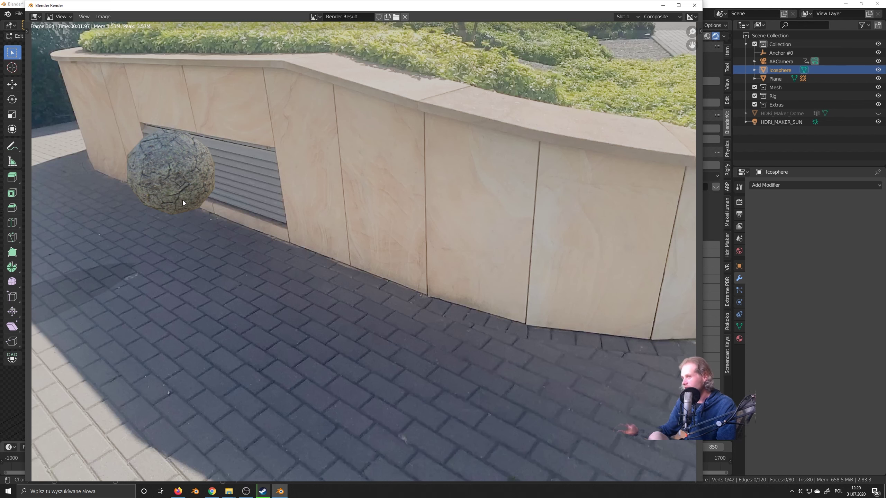
{"action": "left_click", "coordinate": [695, 7]}
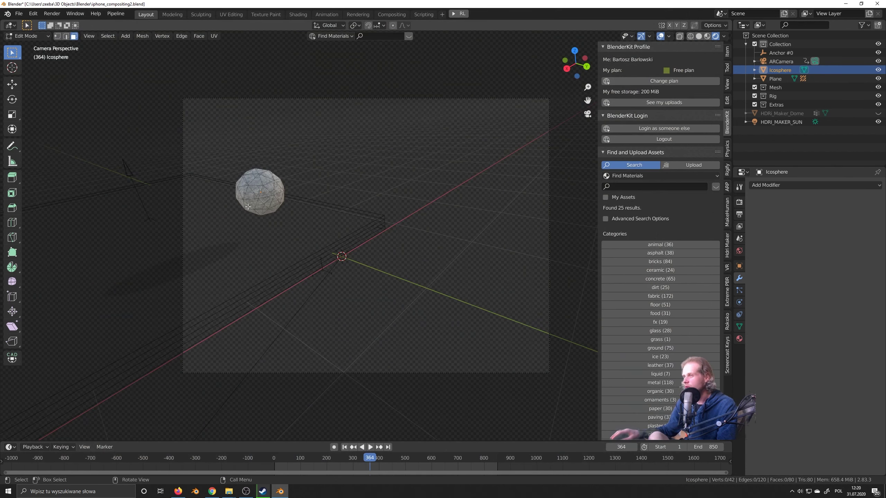
{"action": "left_click", "coordinate": [259, 199]}
{"action": "key", "text": "Tab"}
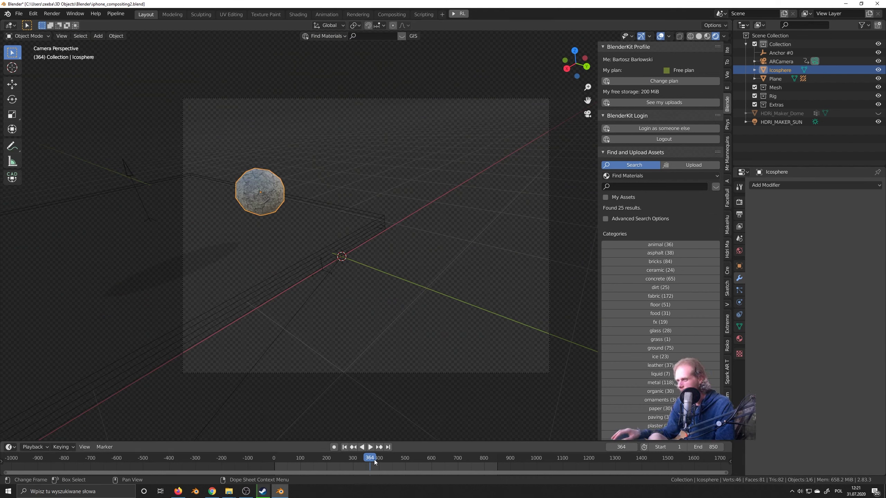
Step: Enable Auto Keying and key the icosphere's rotation at frame 16
{"action": "left_click_drag", "start_coordinate": [374, 460], "coordinate": [295, 458]}
{"action": "key", "text": "space"}
{"action": "left_click", "coordinate": [279, 458]}
{"action": "key", "text": "space"}
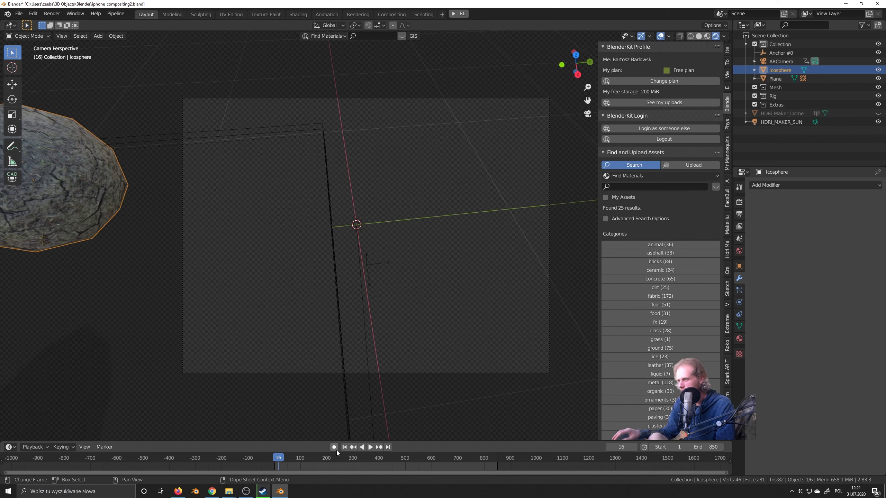
{"action": "left_click", "coordinate": [334, 447]}
{"action": "key", "text": "r"}
{"action": "left_click", "coordinate": [303, 438]}
Step: At frame 848, rotate the icosphere around global Z to auto-key its spin
{"action": "left_click", "coordinate": [371, 459]}
{"action": "key", "text": "space"}
{"action": "left_click_drag", "start_coordinate": [378, 460], "coordinate": [496, 457]}
{"action": "key", "text": "space"}
{"action": "key", "text": "space"}
{"action": "key", "text": "space"}
{"action": "key", "text": "r"}
{"action": "key", "text": "z"}
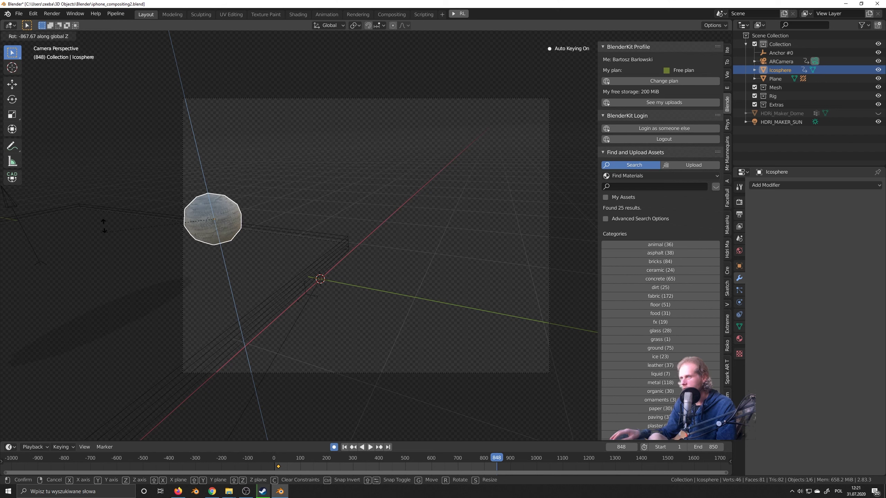
{"action": "left_click", "coordinate": [154, 124]}
Step: Play back the animation to check the icosphere's spin
{"action": "key", "text": "space"}
{"action": "left_click", "coordinate": [387, 460]}
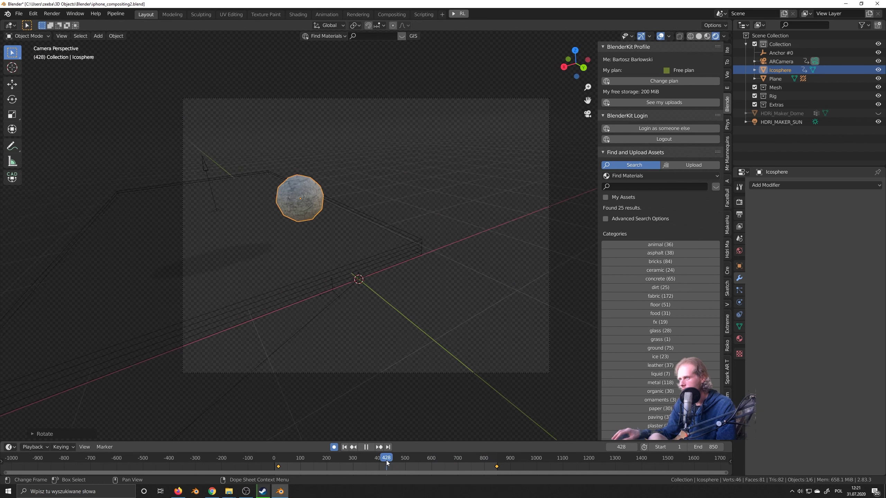
{"action": "left_click_drag", "start_coordinate": [386, 460], "coordinate": [343, 461]}
{"action": "key", "text": "space"}
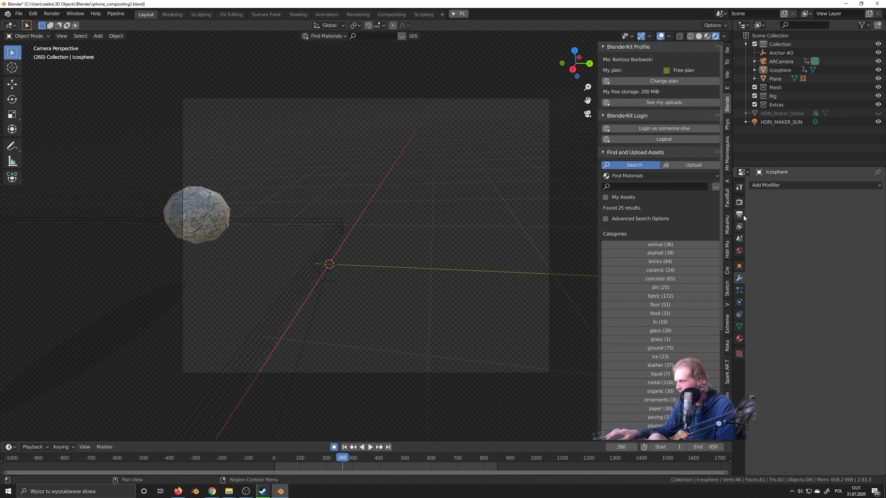
Step: Look through the render, output, view layer and icosphere property pages
{"action": "left_click", "coordinate": [739, 202]}
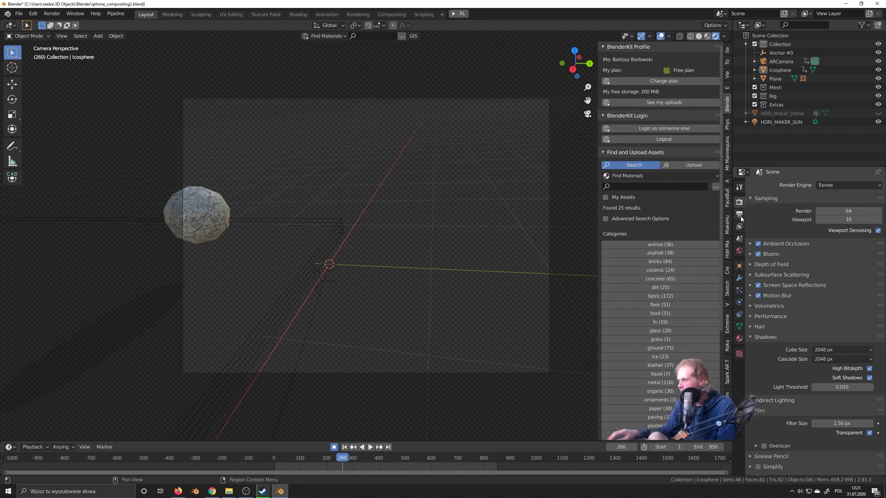
{"action": "left_click", "coordinate": [740, 217]}
{"action": "left_click", "coordinate": [740, 226]}
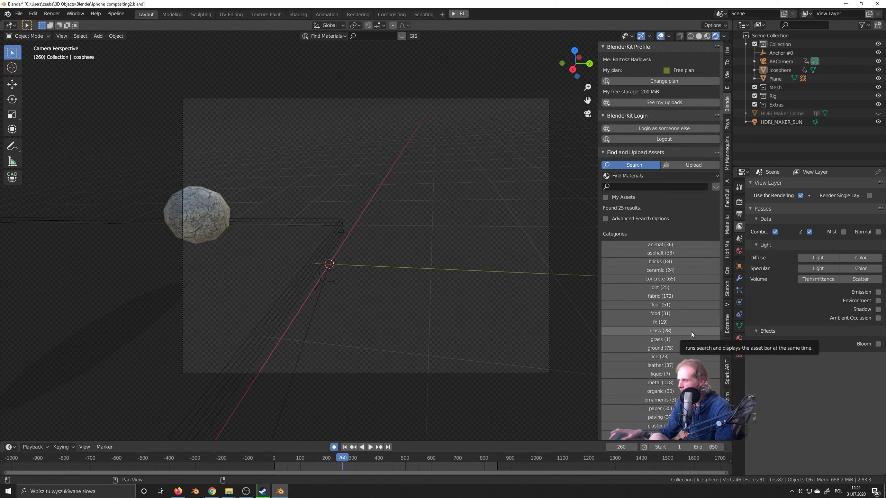
{"action": "left_click", "coordinate": [739, 316]}
{"action": "left_click", "coordinate": [739, 266]}
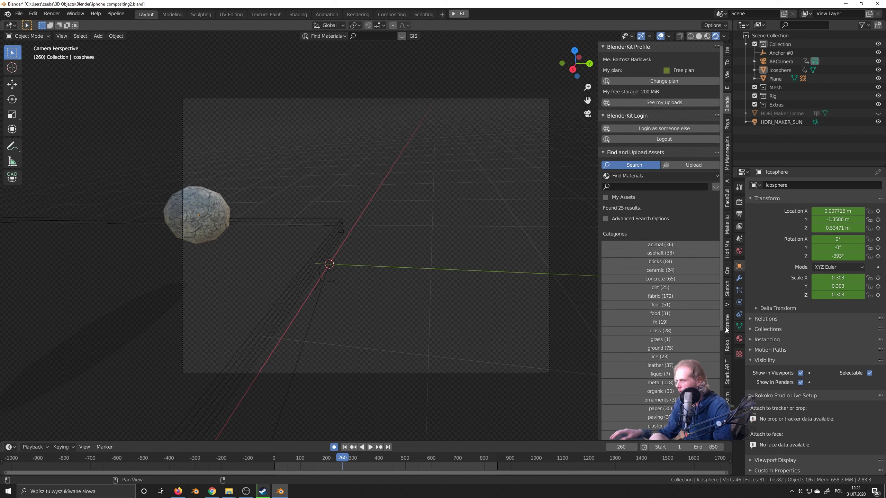
{"action": "left_click", "coordinate": [739, 326]}
{"action": "left_click", "coordinate": [739, 302]}
{"action": "left_click", "coordinate": [739, 326]}
{"action": "left_click", "coordinate": [740, 314]}
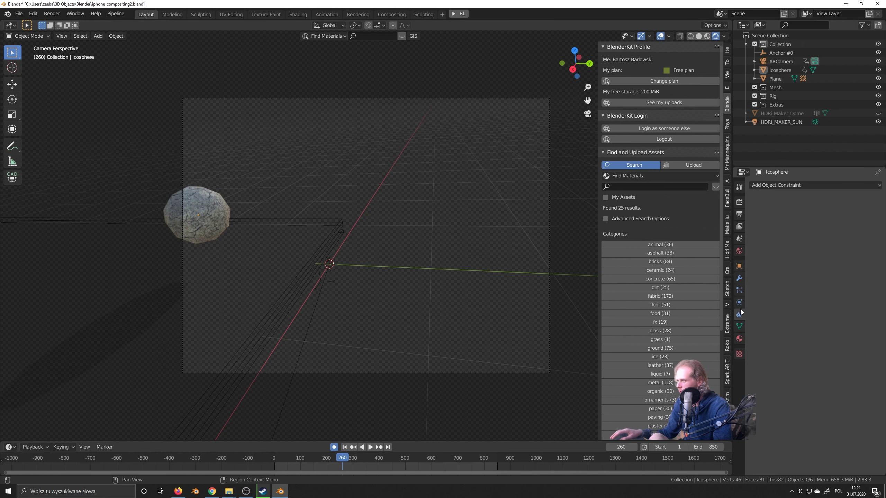
{"action": "left_click", "coordinate": [740, 291]}
{"action": "left_click", "coordinate": [739, 354]}
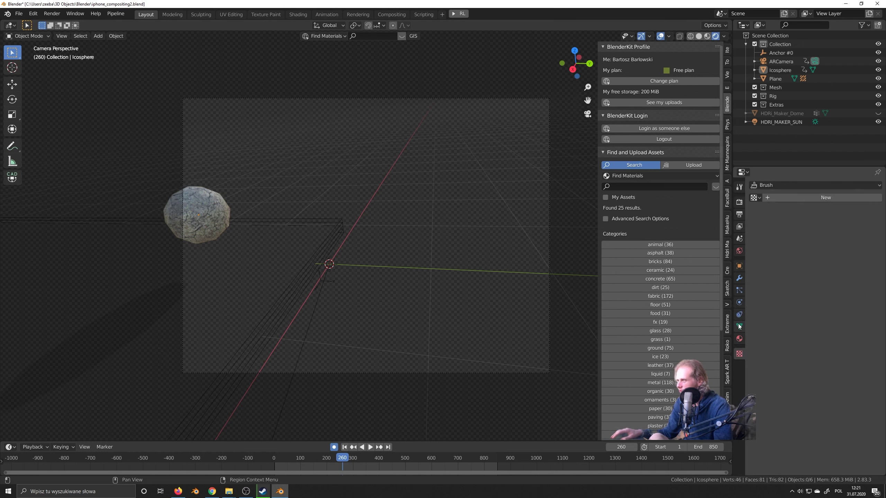
{"action": "left_click", "coordinate": [738, 204]}
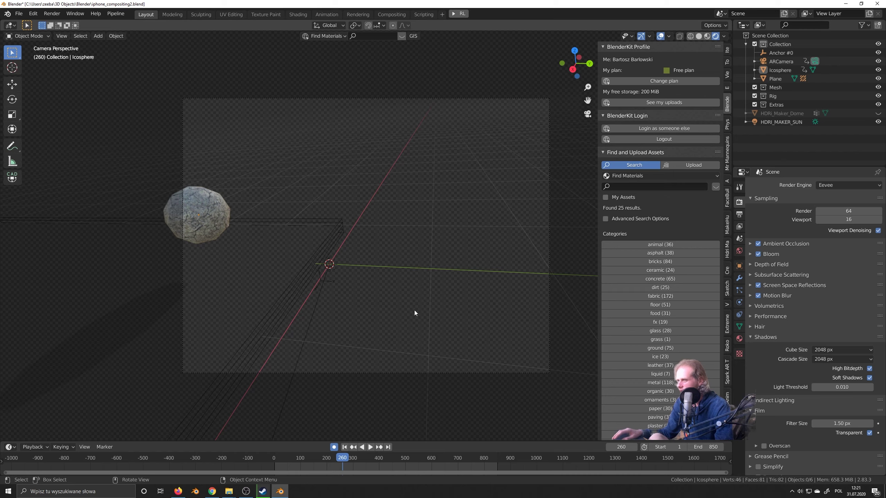
Step: Set Eevee cascade shadow size to 2048 px, leaving cube shadow size at 64 px
{"action": "middle_click_drag", "start_coordinate": [393, 304], "coordinate": [366, 281]}
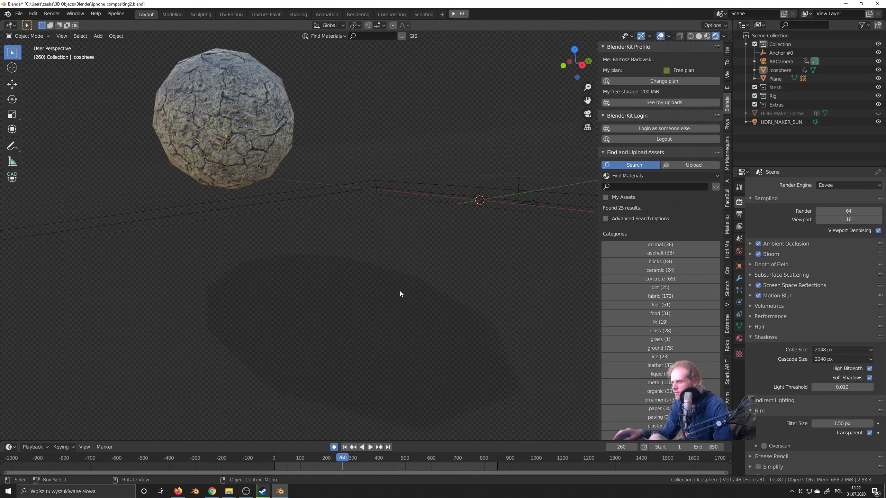
{"action": "left_click", "coordinate": [817, 351]}
{"action": "left_click", "coordinate": [815, 361]}
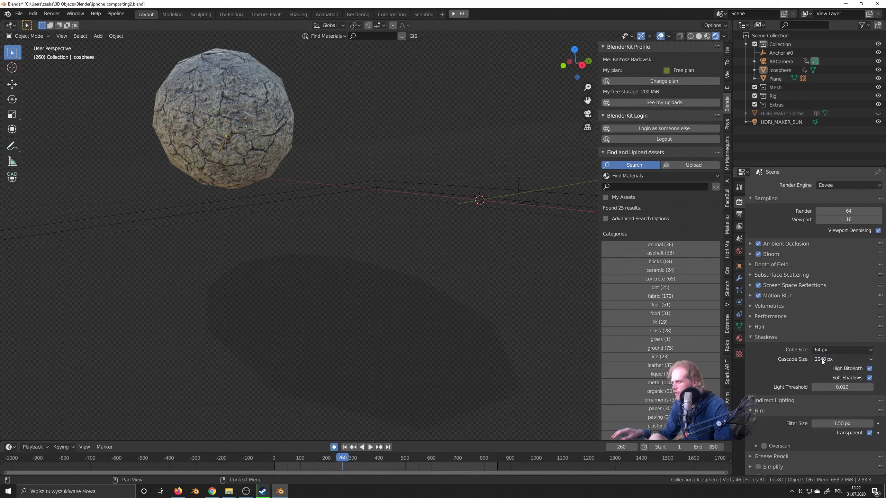
{"action": "left_click", "coordinate": [822, 359]}
{"action": "left_click", "coordinate": [816, 368]}
{"action": "left_click", "coordinate": [818, 360]}
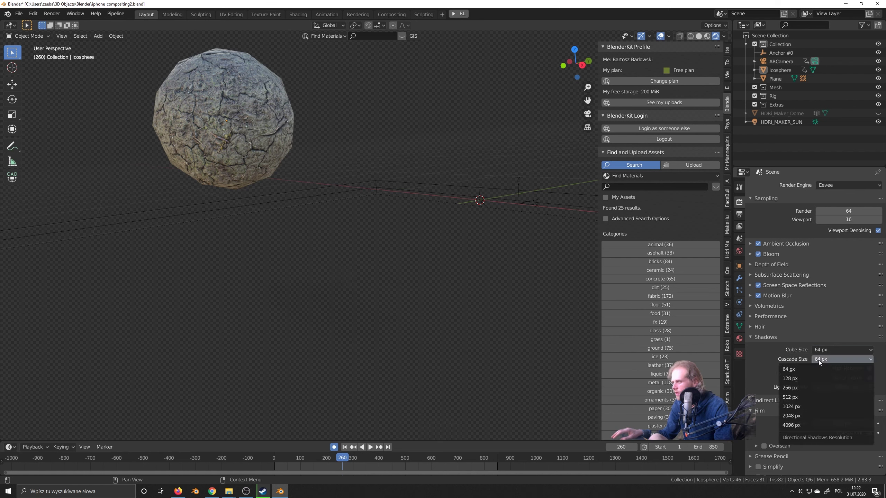
{"action": "left_click", "coordinate": [800, 417]}
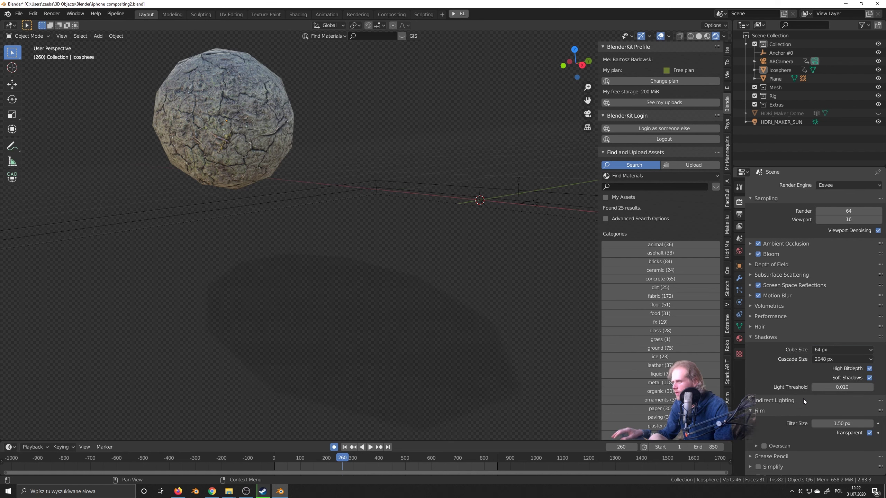
{"action": "left_click", "coordinate": [824, 349]}
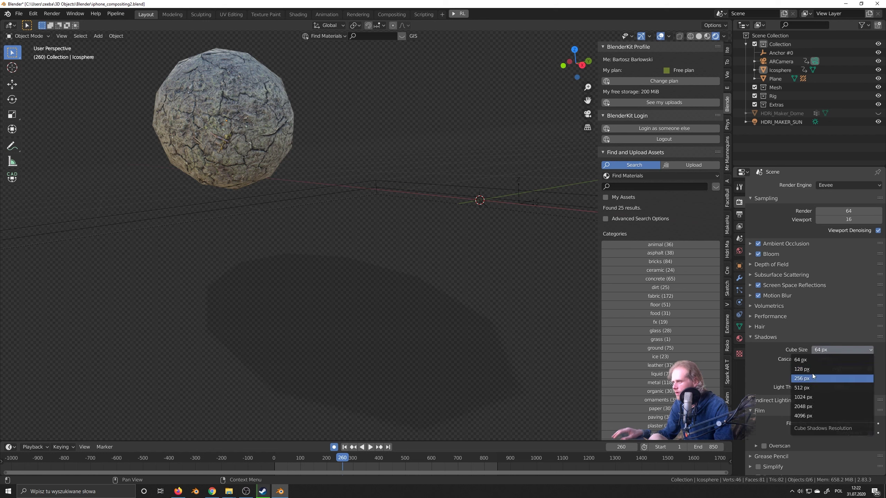
{"action": "left_click", "coordinate": [809, 377]}
{"action": "left_click", "coordinate": [815, 351]}
{"action": "left_click", "coordinate": [815, 360]}
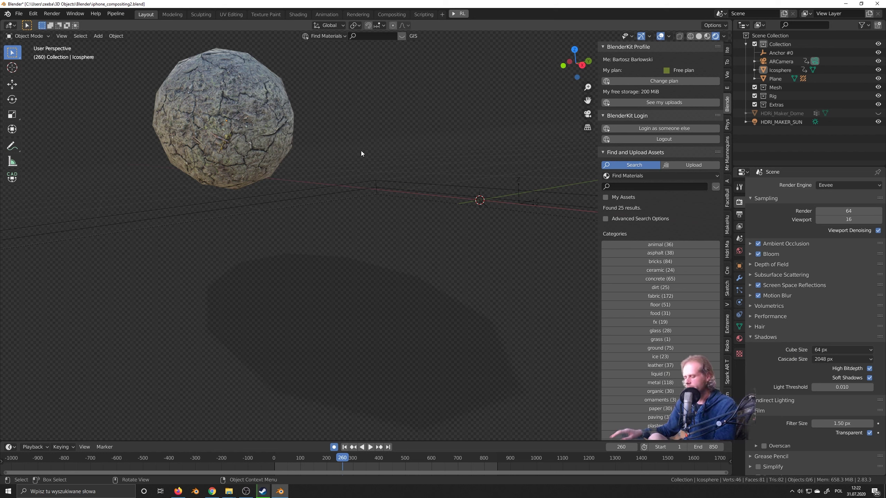
Step: View the scene through the camera with the stone icosphere framed on the left
{"action": "key", "text": "KP_0"}
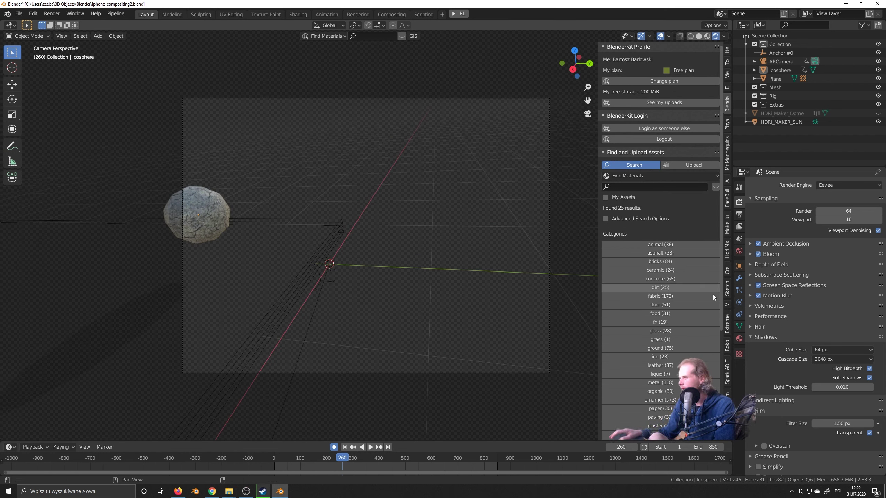
{"action": "scroll", "coordinate": [777, 387], "scroll_direction": "down", "scroll_amount": 2}
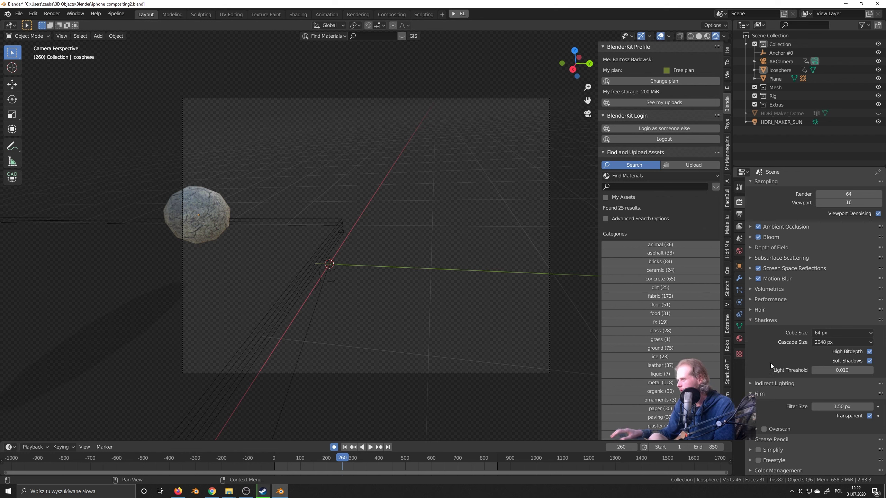
{"action": "scroll", "coordinate": [810, 267], "scroll_direction": "up", "scroll_amount": 2}
Step: Set the output format to FFmpeg video with path /tmp\AR_cameratracker.mp4
{"action": "left_click", "coordinate": [740, 190]}
{"action": "left_click", "coordinate": [739, 201]}
{"action": "left_click", "coordinate": [739, 214]}
{"action": "scroll", "coordinate": [845, 203], "scroll_direction": "up", "scroll_amount": 3}
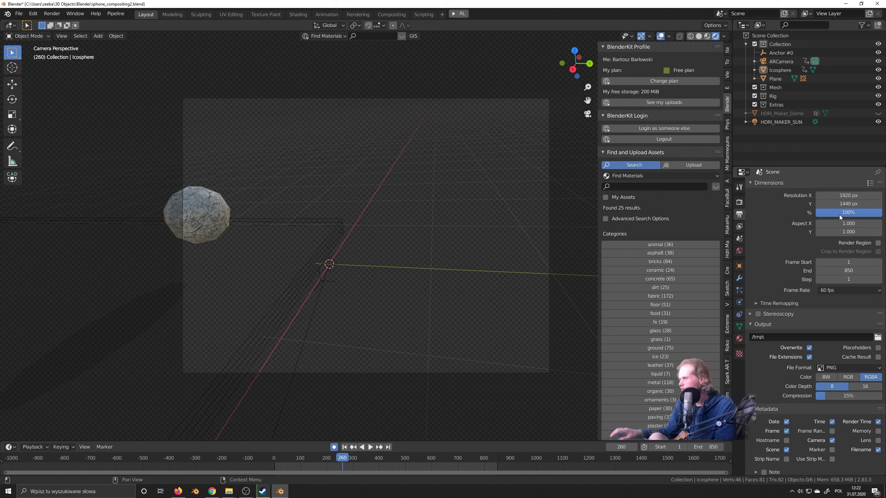
{"action": "left_click", "coordinate": [832, 371]}
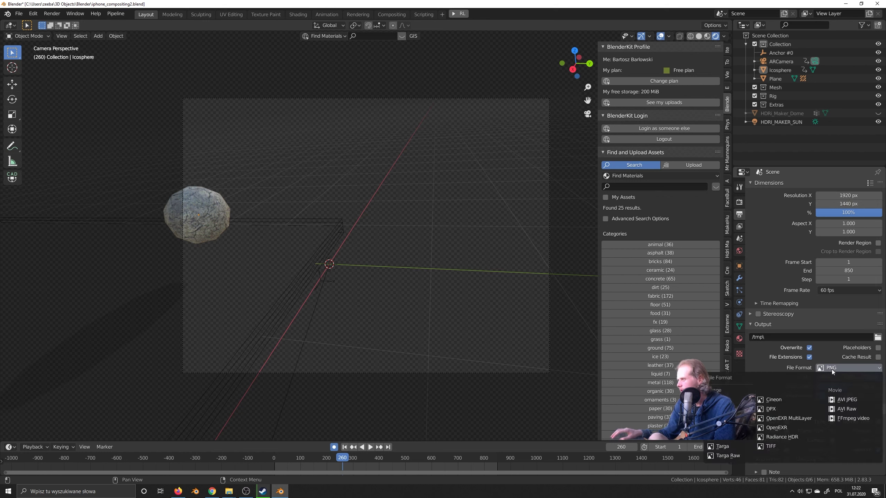
{"action": "left_click", "coordinate": [854, 418]}
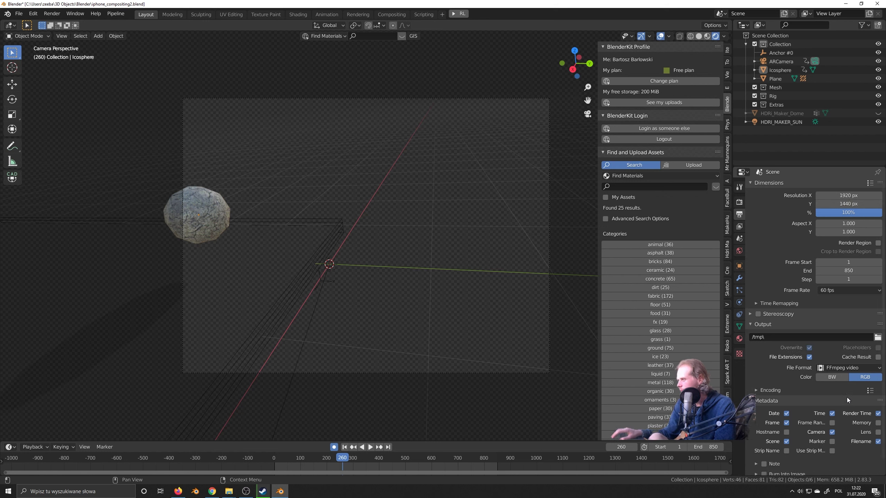
{"action": "left_click", "coordinate": [800, 338]}
{"action": "type", "text": "AR"}
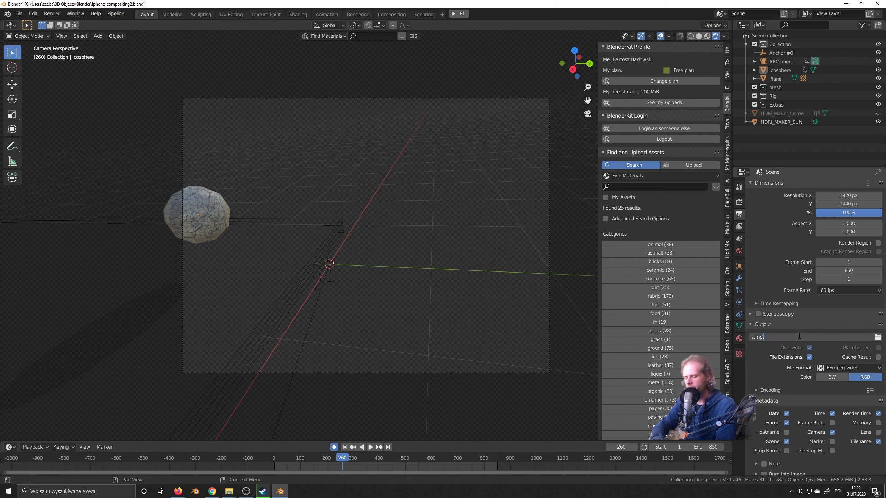
{"action": "type", "text": "_camera"}
{"action": "type", "text": "tracker.mp4"}
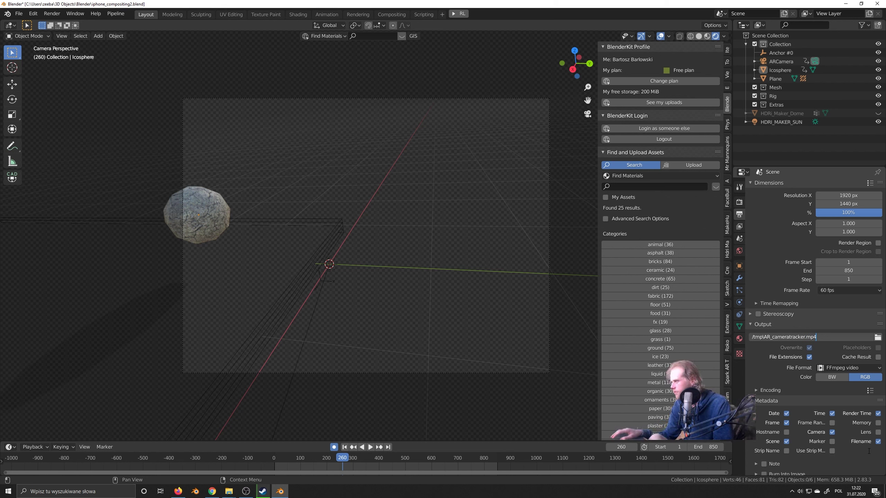
{"action": "key", "text": "Return"}
Step: Set the video container to MPEG-4 and output quality to Perceptually lossless
{"action": "scroll", "coordinate": [756, 377], "scroll_direction": "down", "scroll_amount": 1}
{"action": "left_click", "coordinate": [756, 377]}
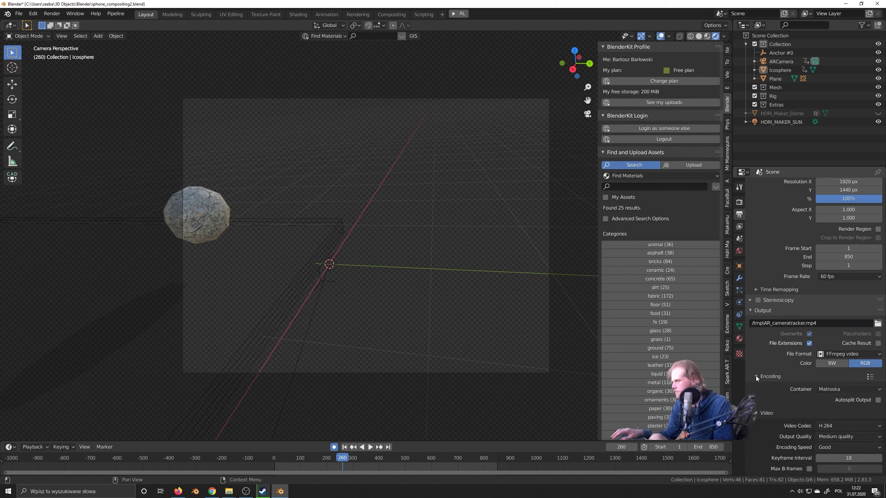
{"action": "scroll", "coordinate": [755, 376], "scroll_direction": "down", "scroll_amount": 3}
{"action": "left_click", "coordinate": [853, 349]}
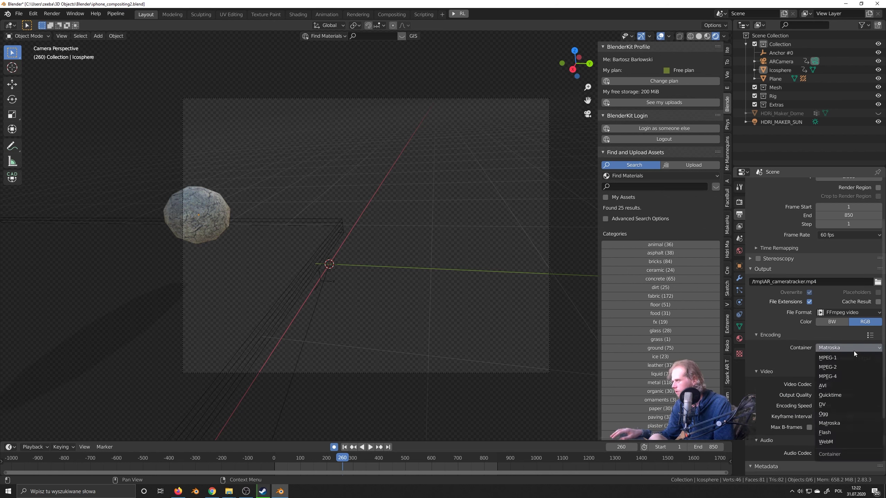
{"action": "left_click", "coordinate": [833, 376]}
{"action": "scroll", "coordinate": [788, 364], "scroll_direction": "down", "scroll_amount": 2}
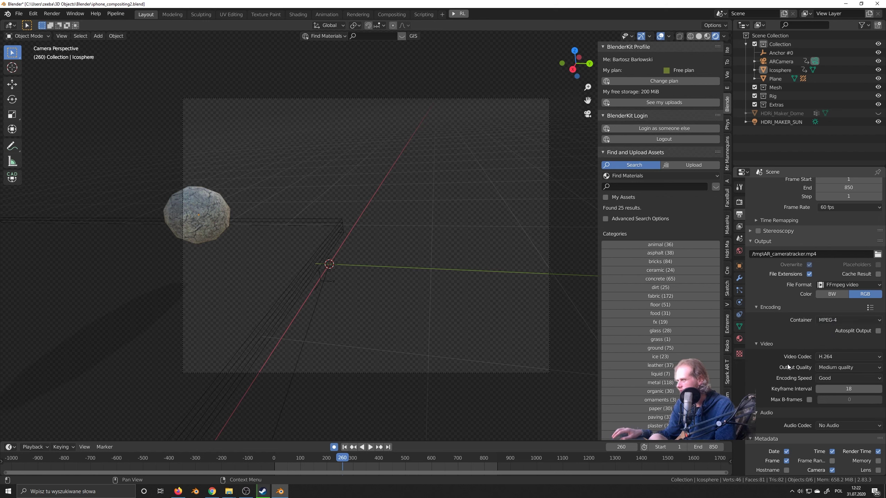
{"action": "left_click", "coordinate": [831, 370]}
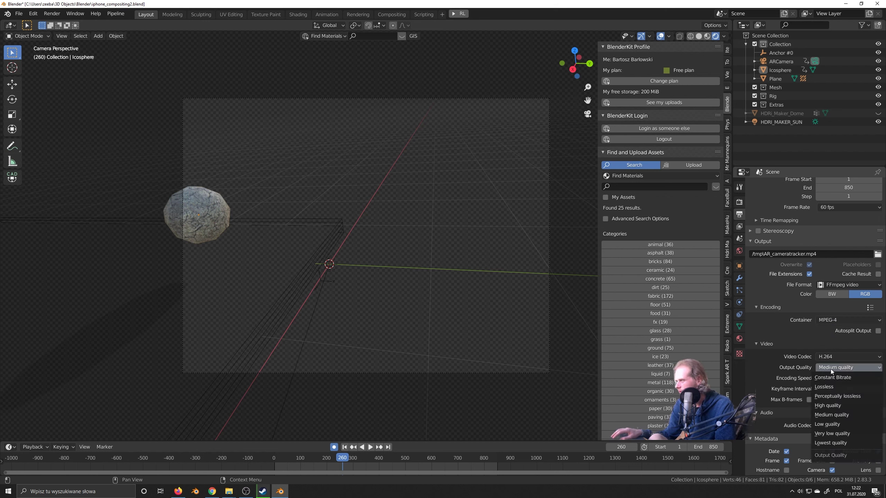
{"action": "left_click", "coordinate": [842, 399]}
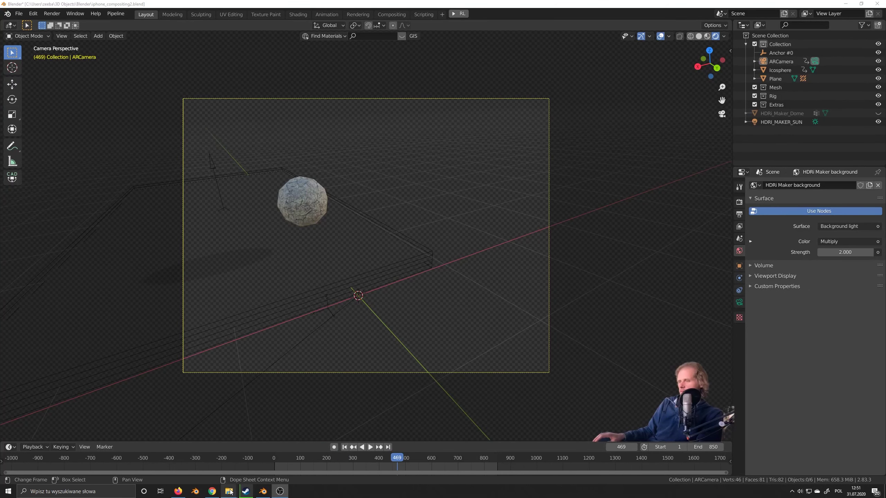
Step: Bring up the export folder window, then the tmp folder containing AR_cameratracker.mp4
{"action": "mouse_move", "coordinate": [229, 490]}
{"action": "left_click", "coordinate": [241, 476]}
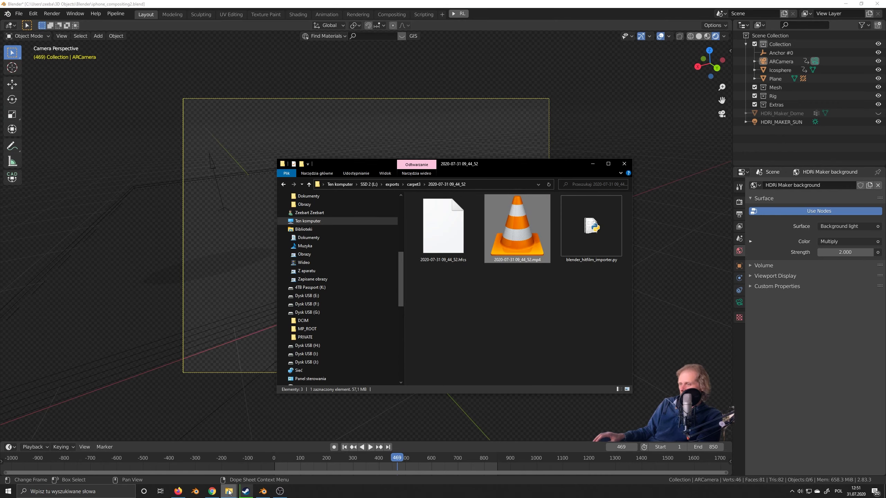
{"action": "mouse_move", "coordinate": [229, 491]}
{"action": "left_click", "coordinate": [263, 460]}
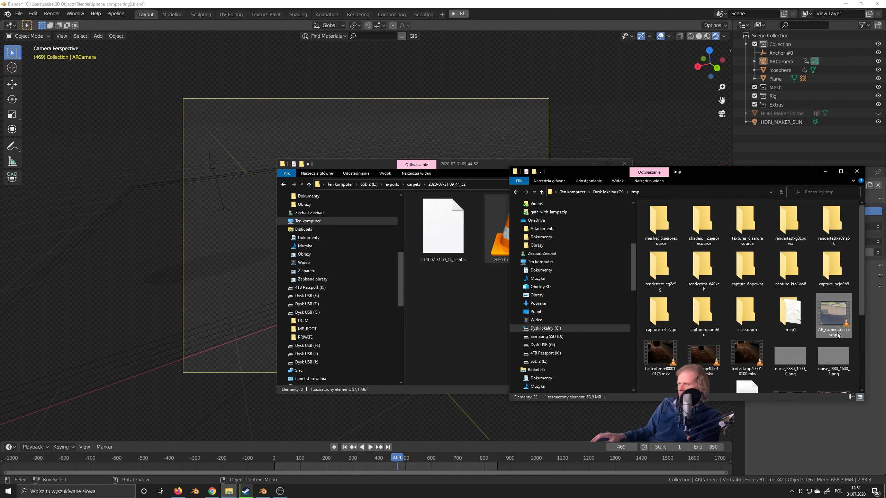
Step: Open AR_cameratracker.mp4 from the tmp folder in VLC and watch the stone sphere composite
{"action": "double_click", "coordinate": [825, 307]}
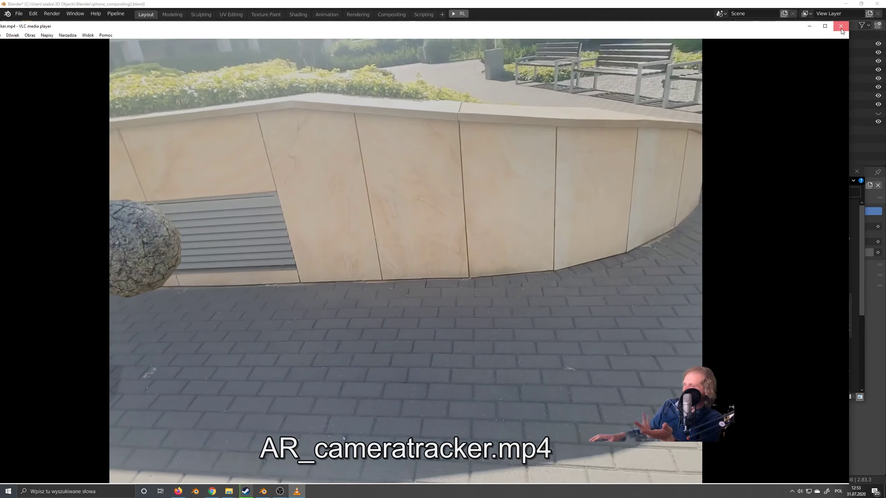
Step: Close VLC, leaving the tmp and export folders showing over Blender
{"action": "left_click", "coordinate": [841, 26]}
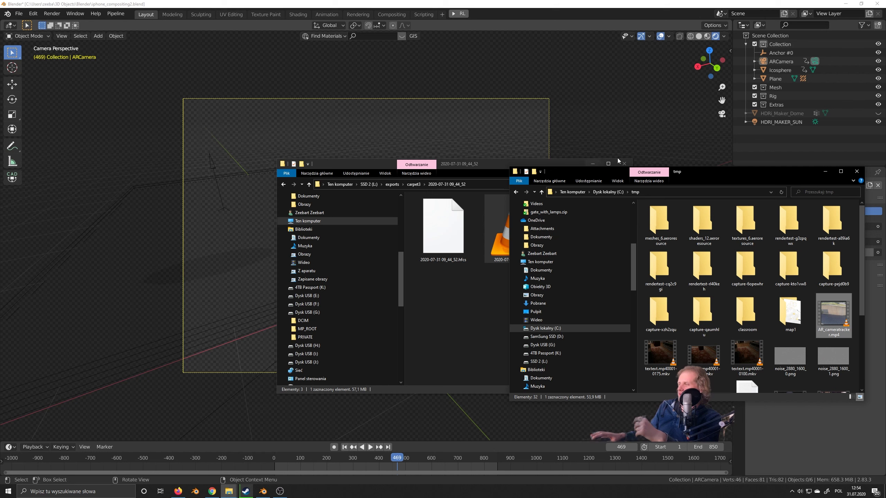
{"action": "double_click", "coordinate": [824, 306]}
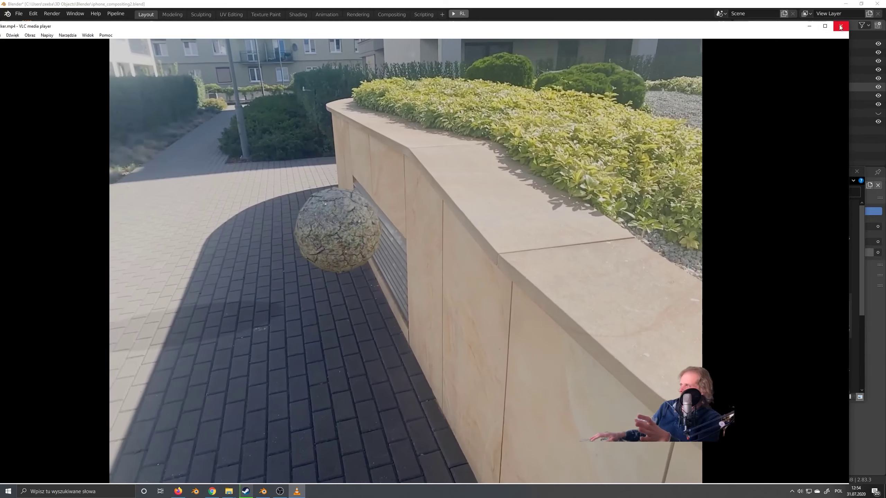
{"action": "left_click", "coordinate": [840, 26]}
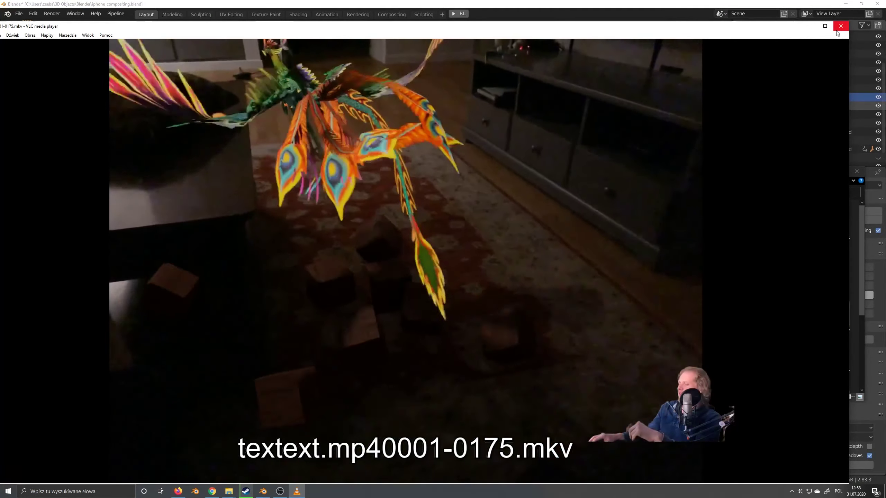
Step: Close VLC after reviewing the rendered phoenix composite
{"action": "left_click", "coordinate": [841, 25]}
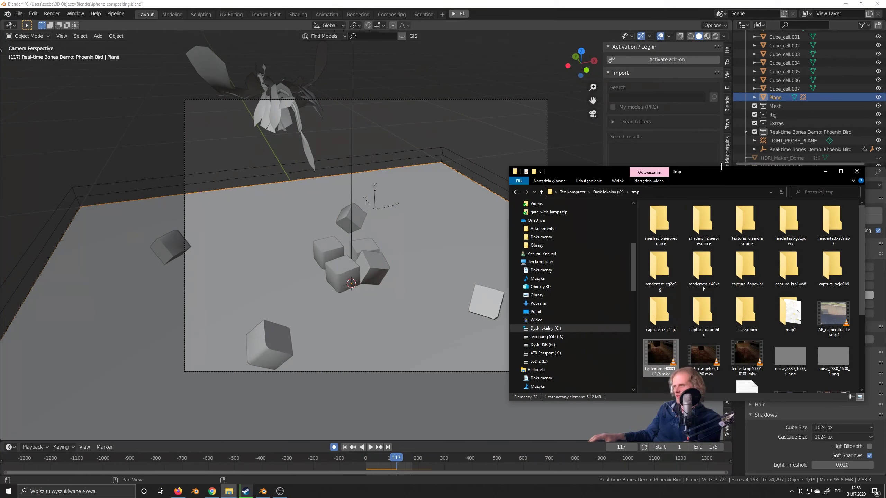